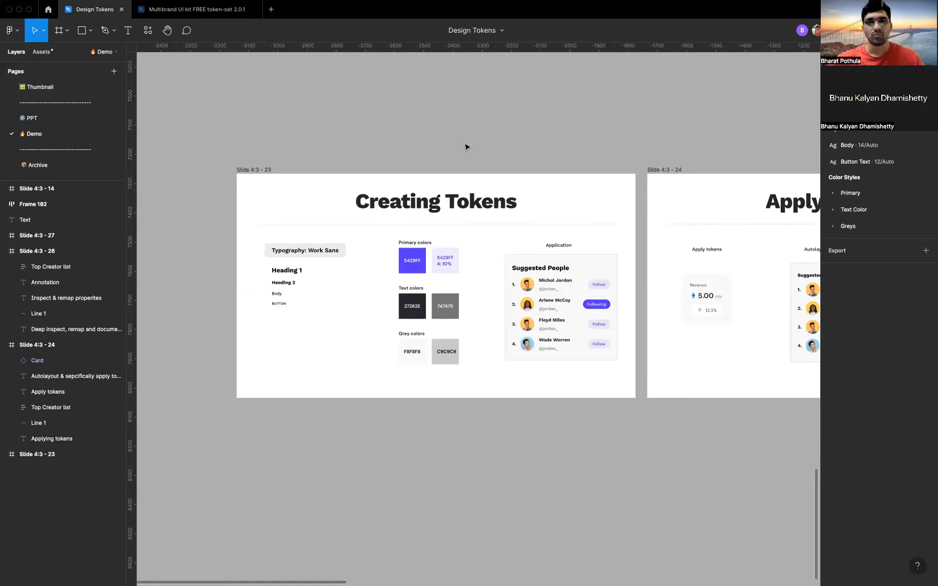
scroll(466, 147, "right", 2)
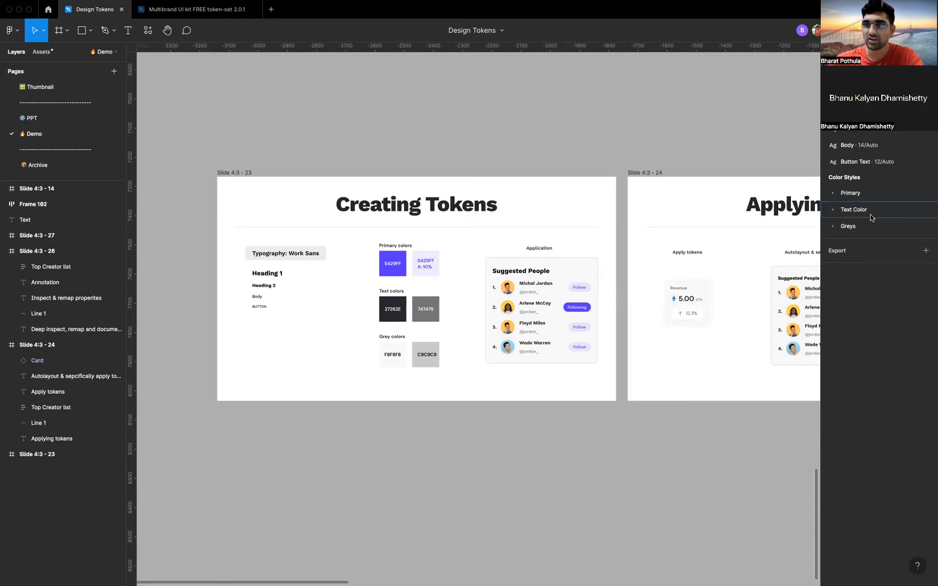
scroll(682, 419, "up", 2)
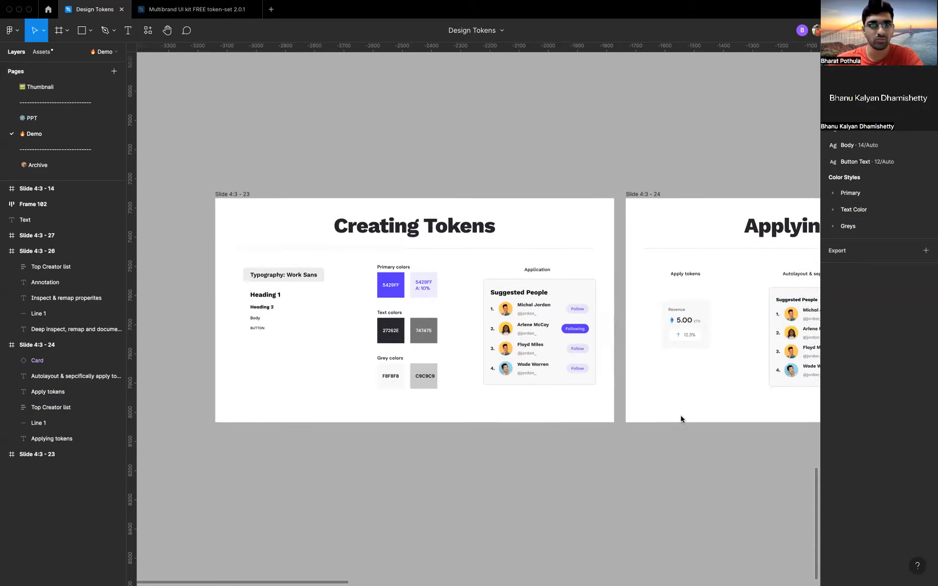
scroll(681, 419, "up", 2)
scroll(680, 418, "down", 2)
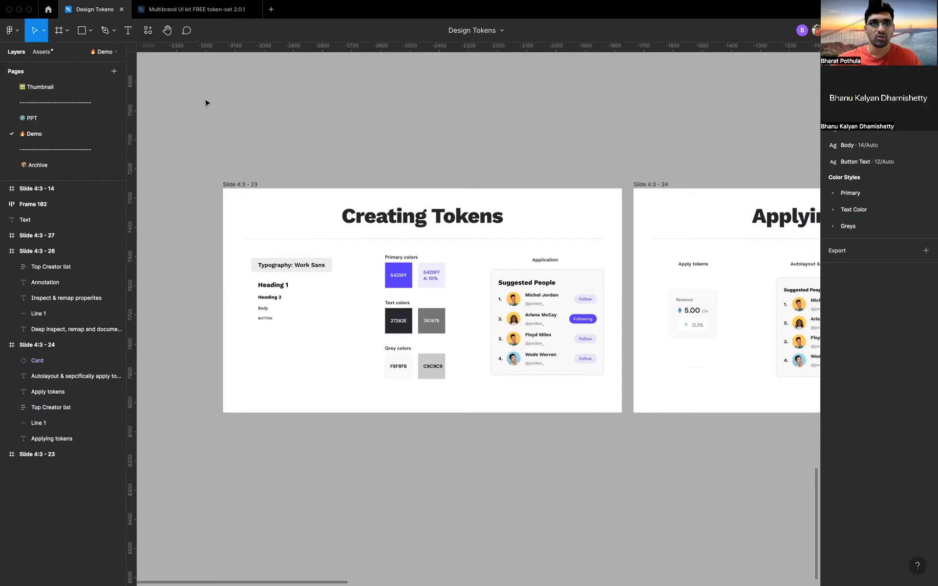
- Launch the Figma Tokens plugin, get past its welcome page and move its window over the Creating Tokens slide
key("super+slash")
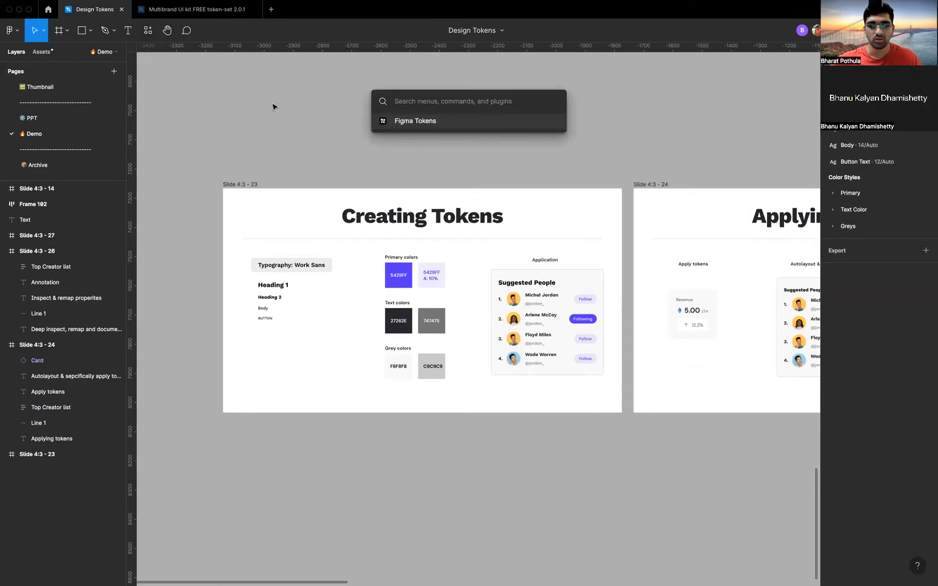
key("Return")
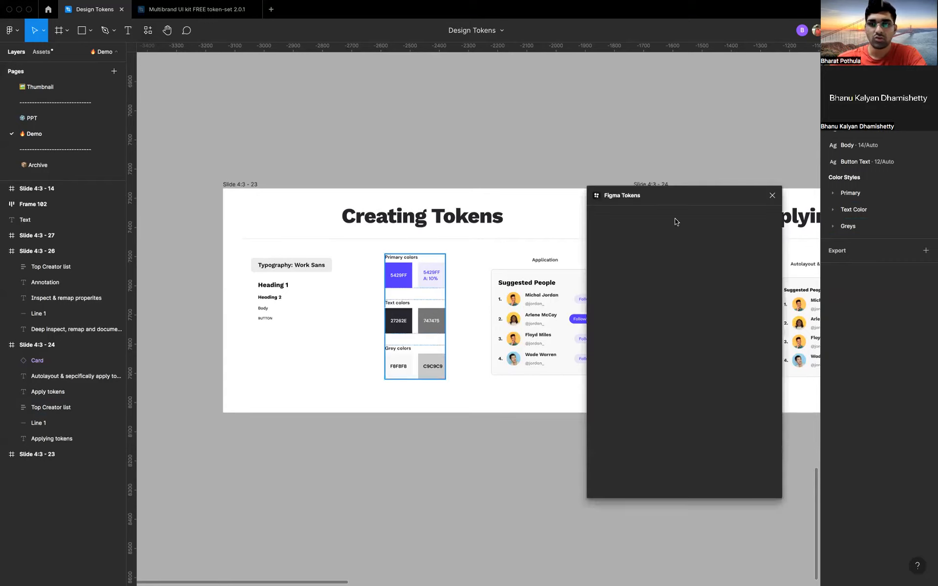
left_click_drag(704, 199, 702, 216)
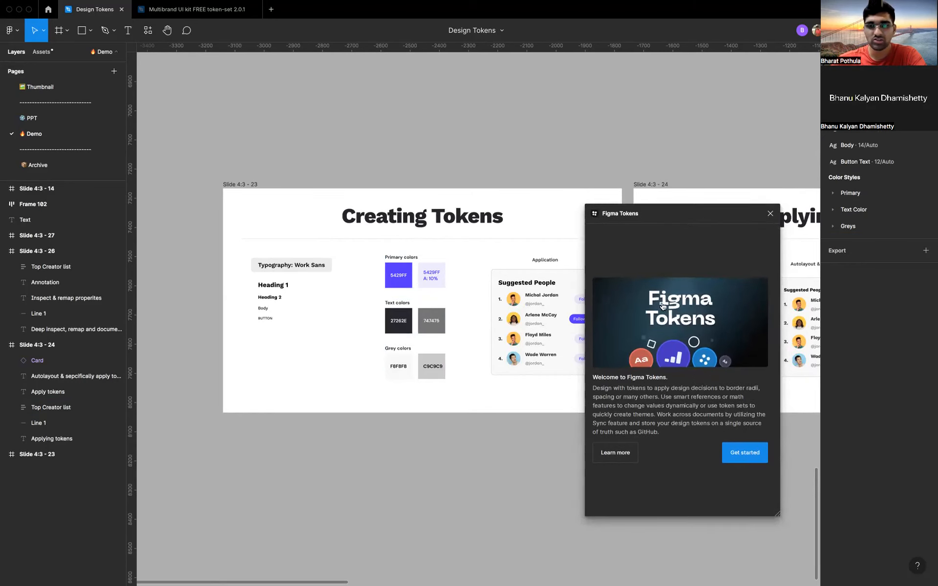
left_click(735, 458)
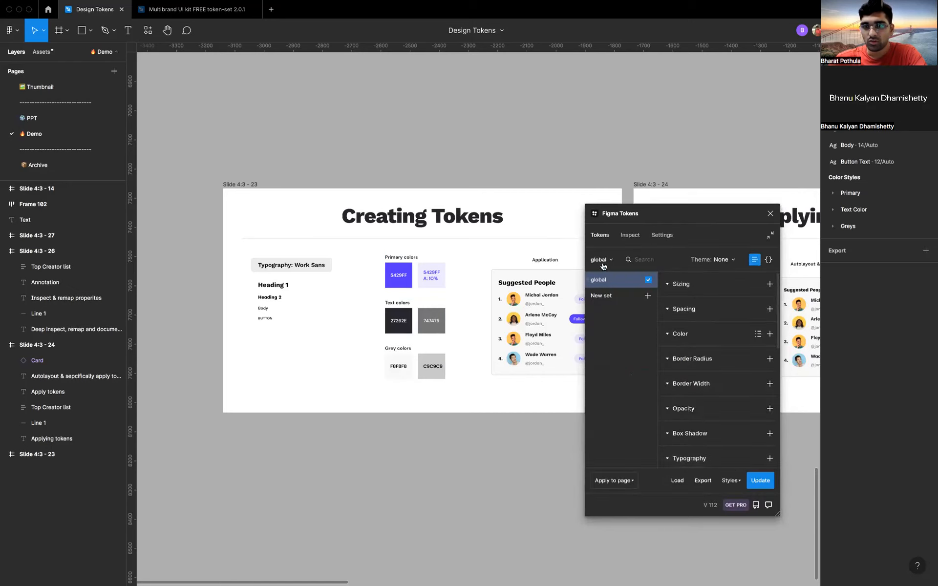
left_click_drag(665, 219, 430, 144)
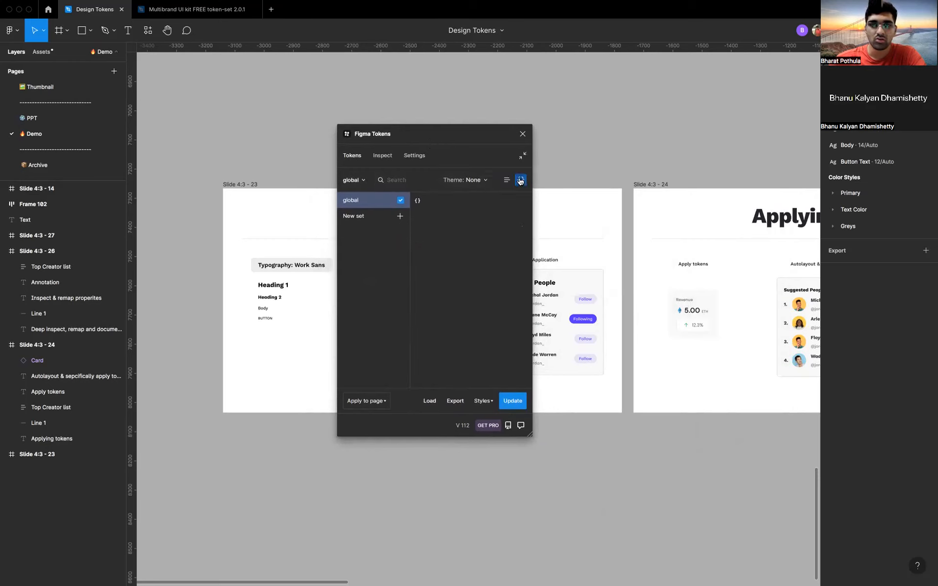
- Look through the plugin's Inspect and Settings sections, and return to the token overview
left_click(390, 155)
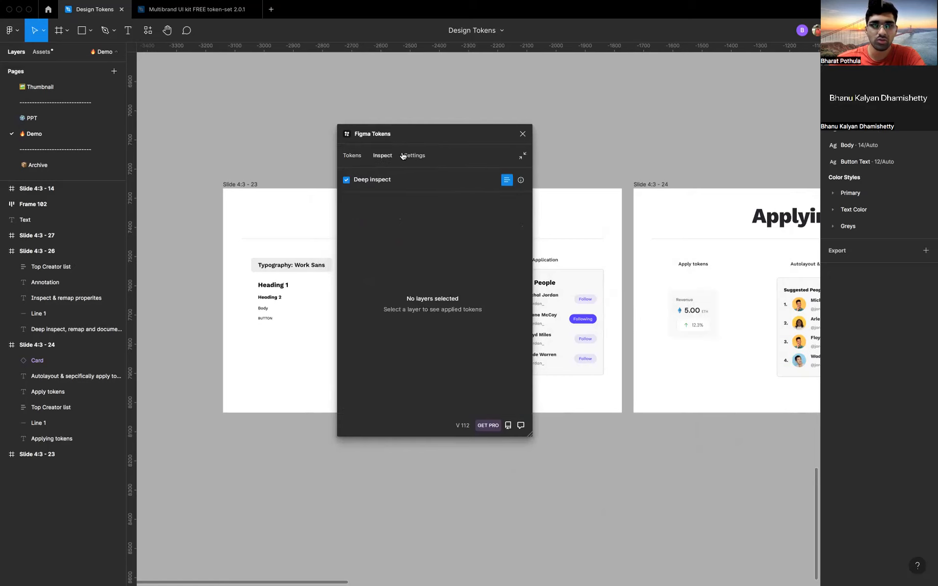
left_click(413, 156)
left_click(353, 159)
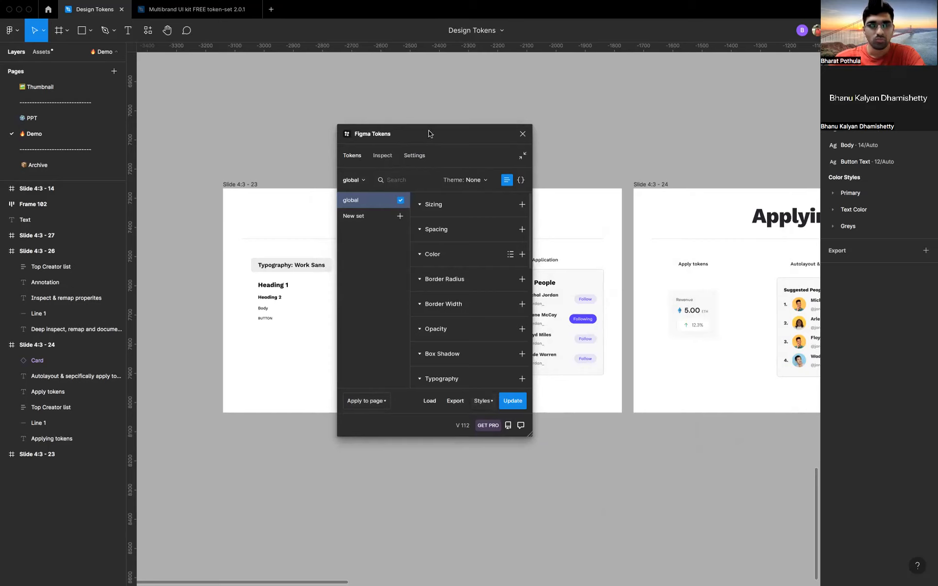
left_click_drag(432, 131, 555, 202)
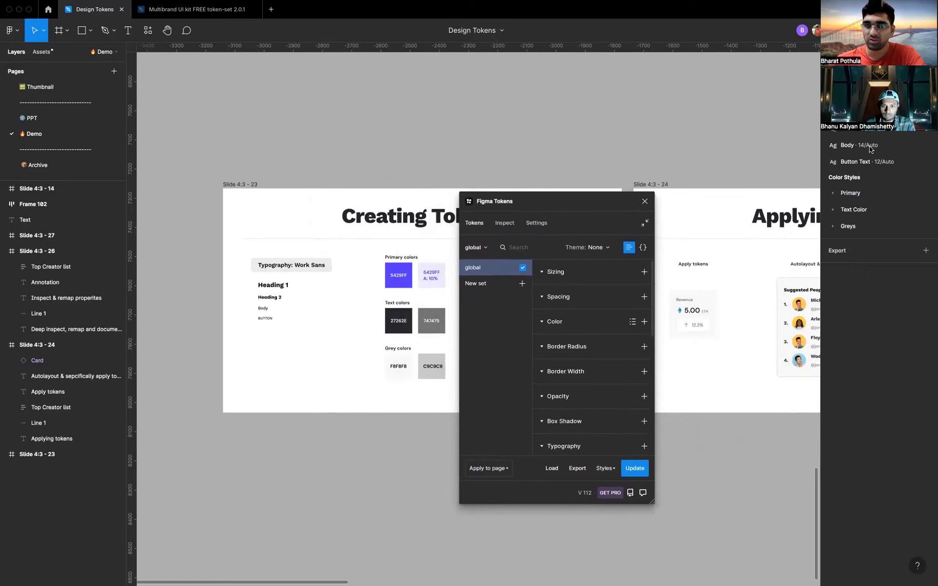
left_click_drag(540, 198, 453, 148)
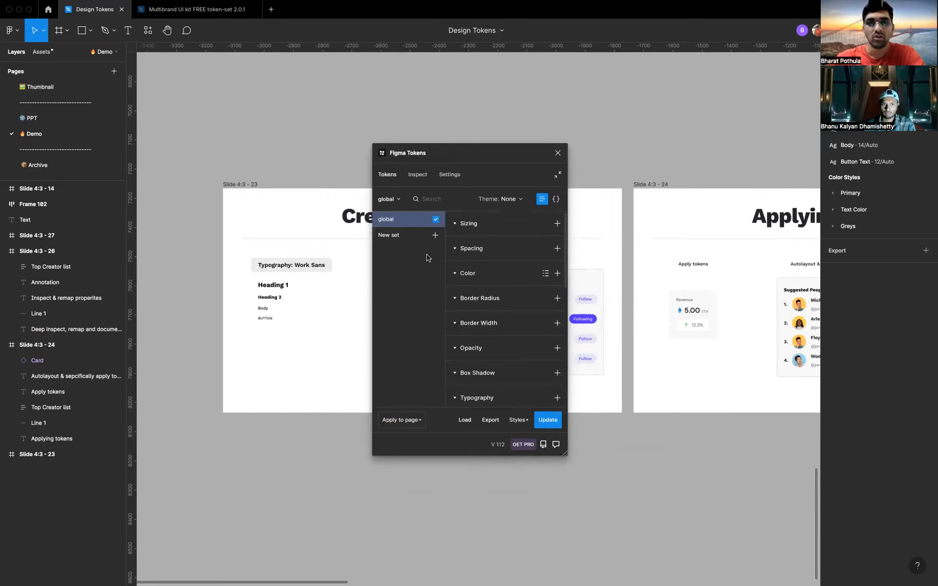
- Import the file's color, text and shadow styles as tokens into the global set, accepting all new tokens
left_click(519, 420)
left_click(525, 394)
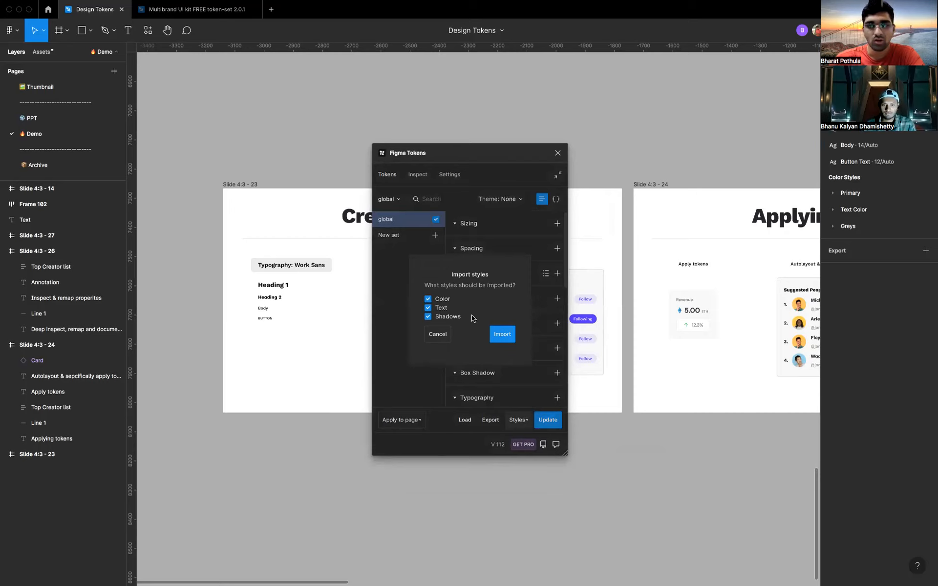
left_click(501, 335)
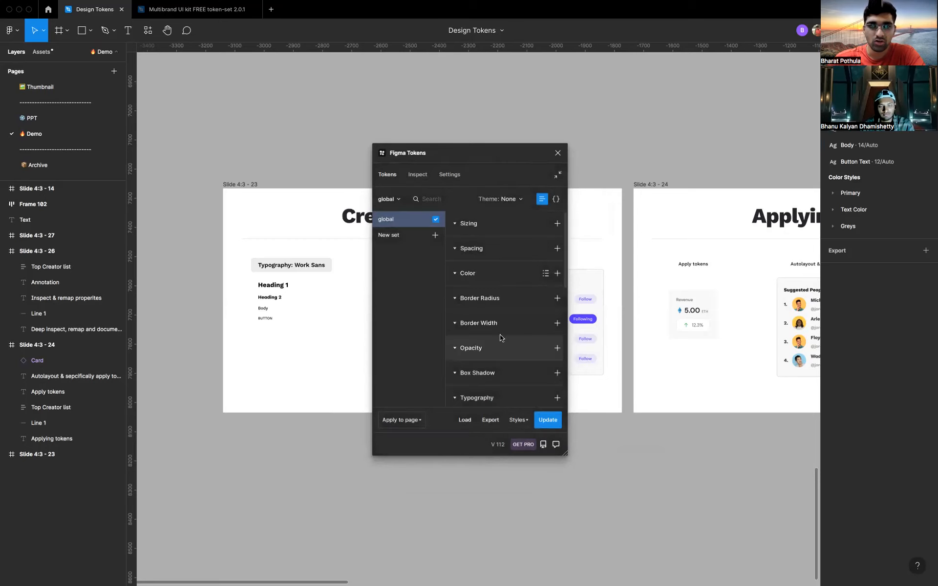
scroll(449, 323, "down", 5)
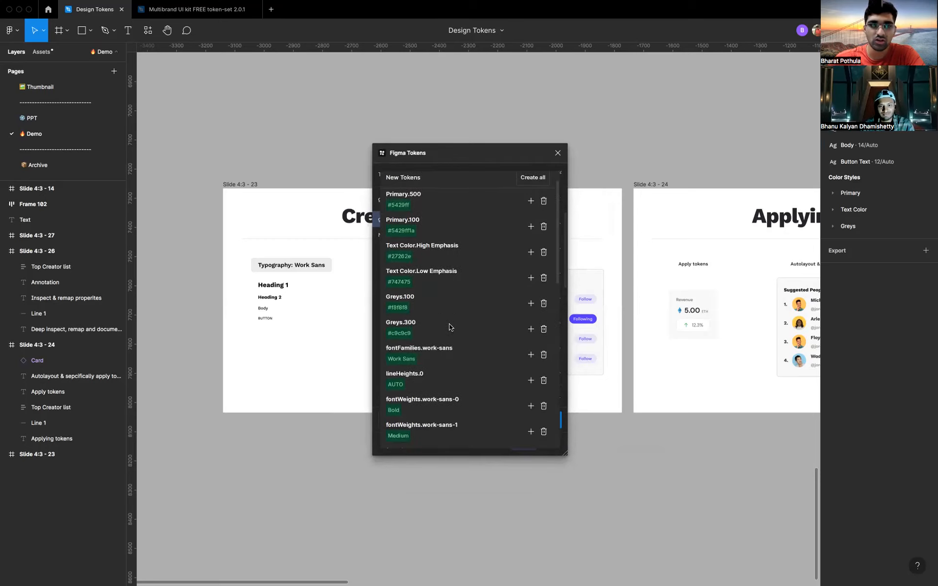
scroll(449, 326, "down", 10)
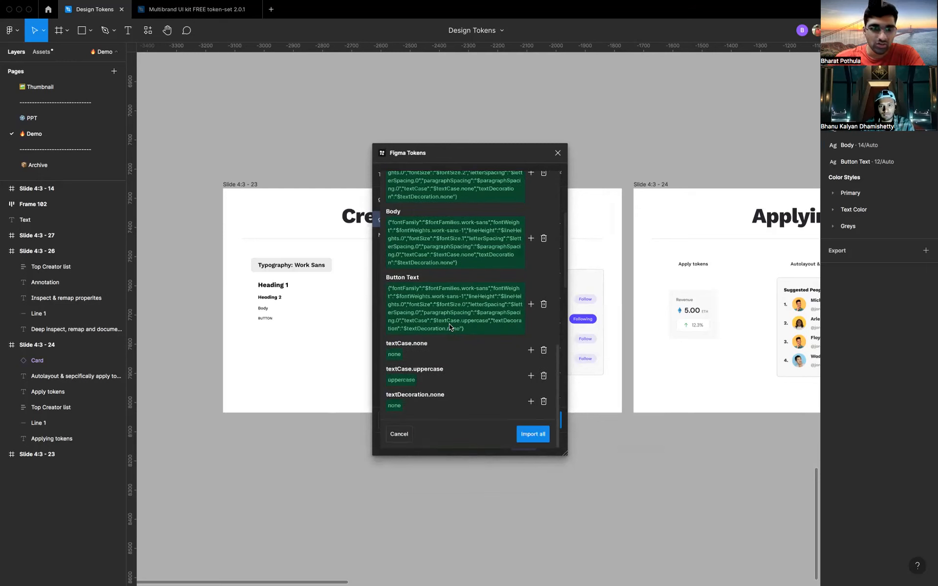
left_click(528, 434)
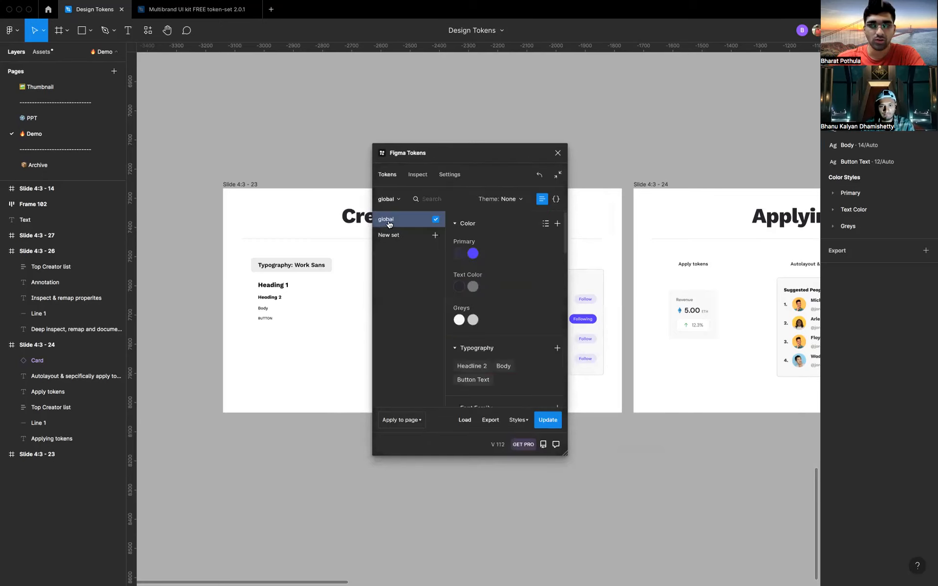
- Hide the plugin's token set list and expand the file's Primary color styles for comparison with the imported colors
left_click(388, 198)
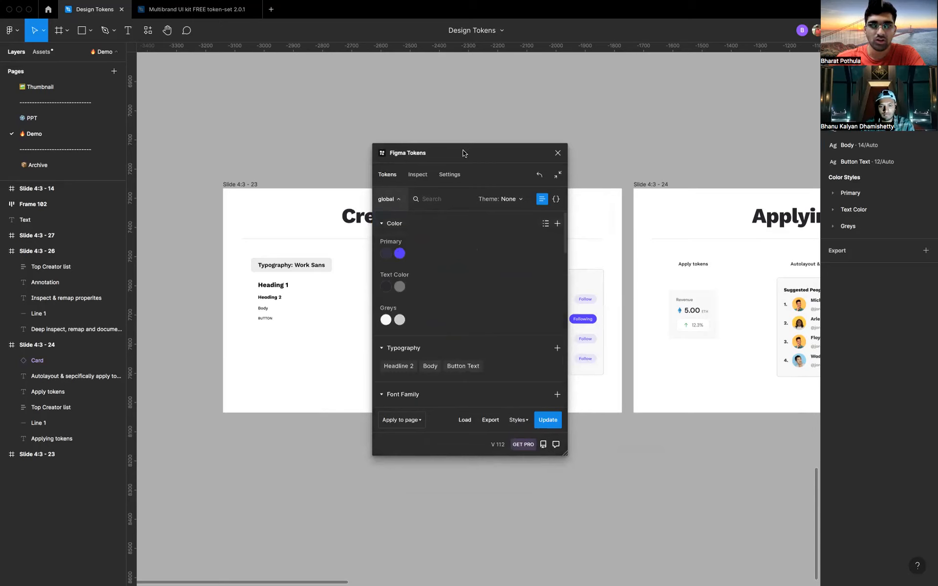
left_click_drag(464, 155, 422, 122)
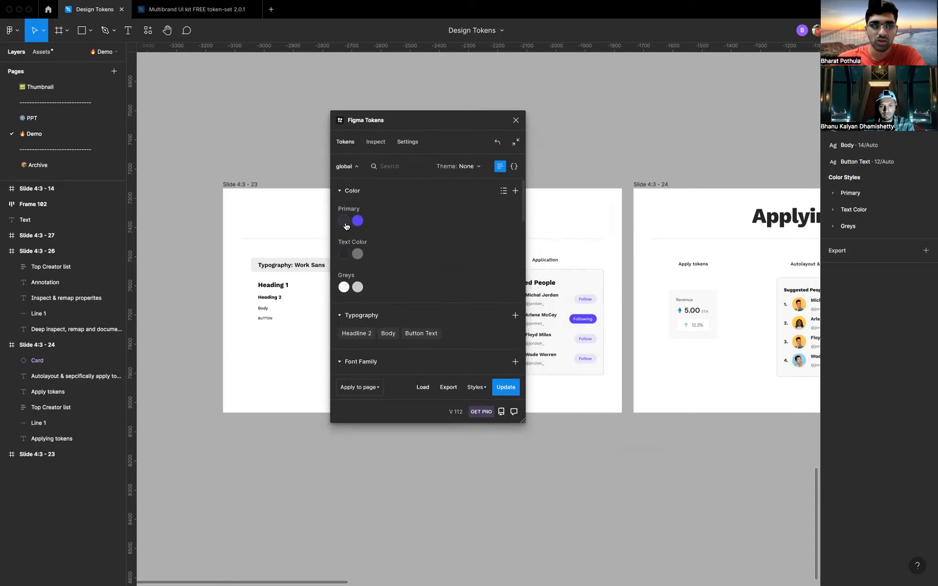
left_click(848, 198)
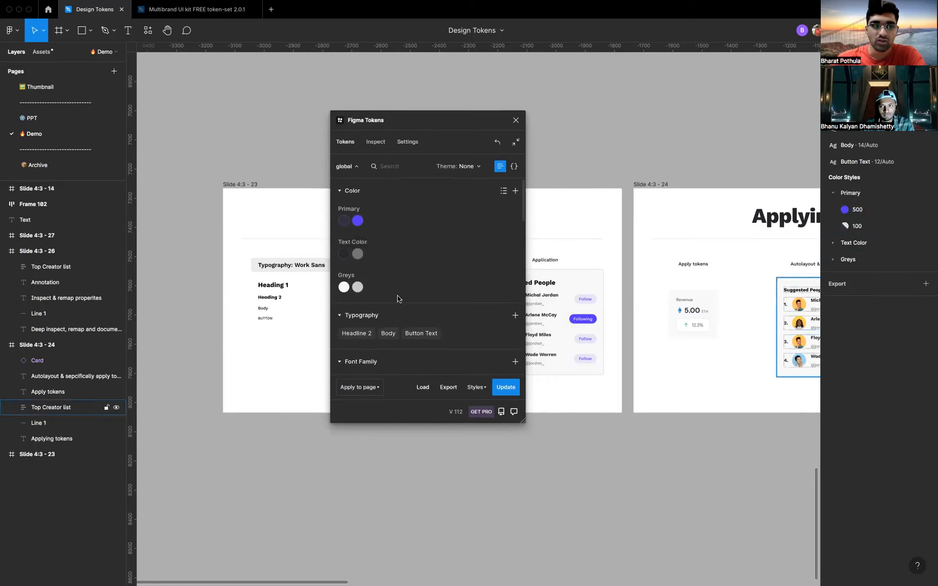
- Examine the imported typography, font family, font weight, line height and font size tokens, including the actions offered for the line height token
scroll(397, 296, "down", 2)
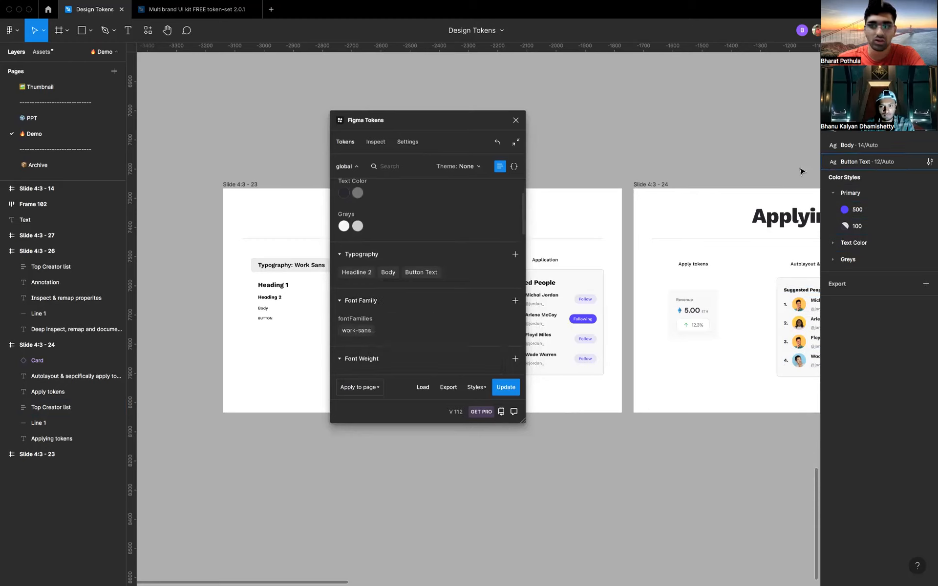
scroll(376, 324, "down", 2)
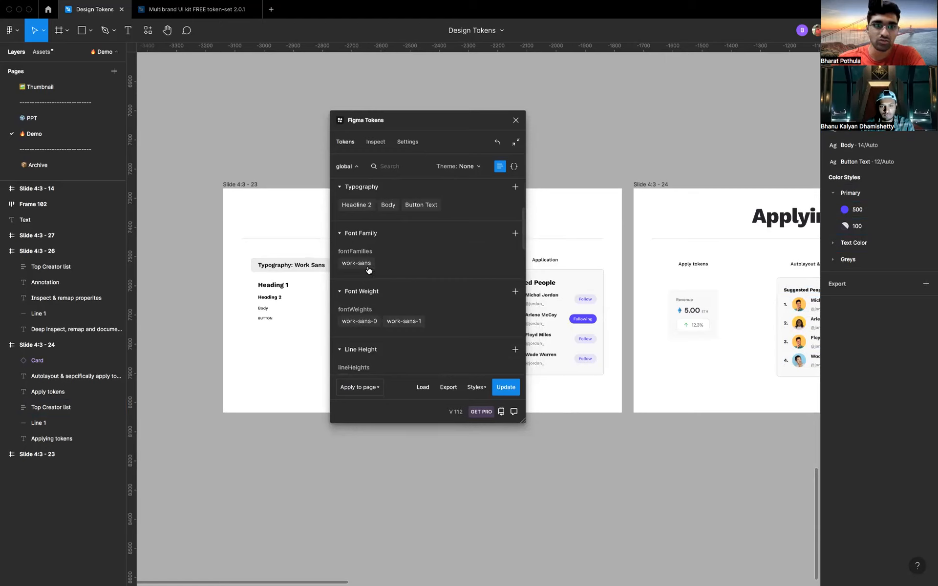
scroll(396, 289, "down", 1)
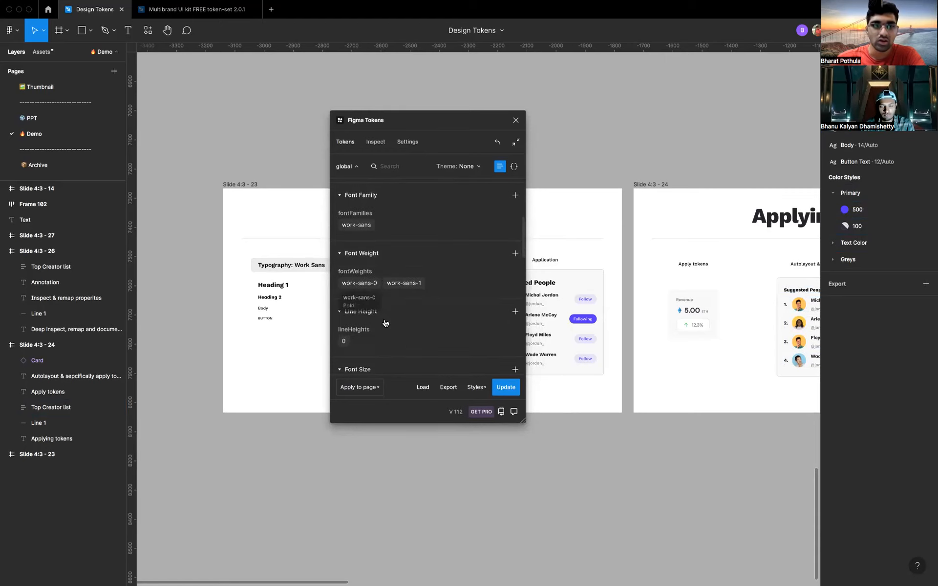
scroll(385, 323, "down", 2)
scroll(369, 337, "down", 2)
scroll(369, 322, "up", 3)
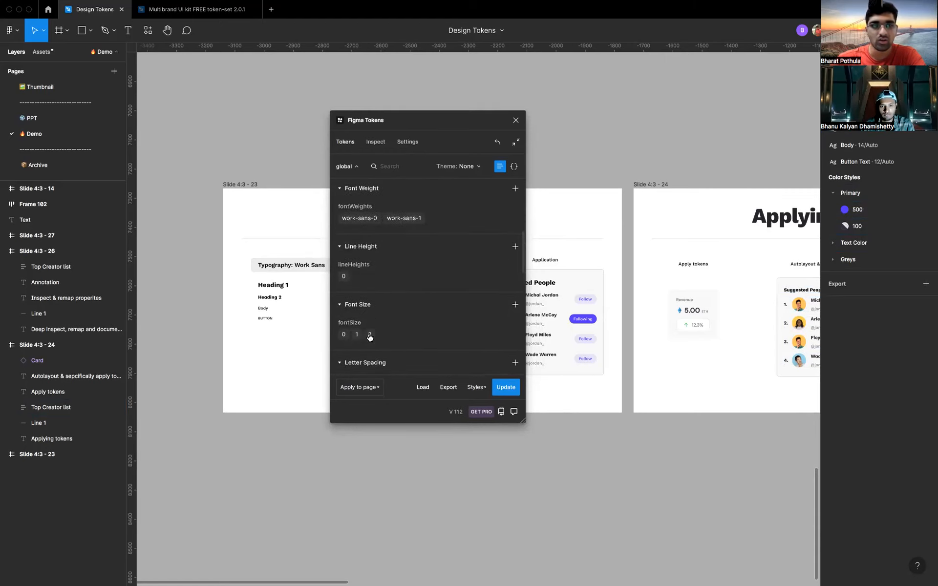
scroll(369, 306, "down", 1)
mouse_move(347, 285)
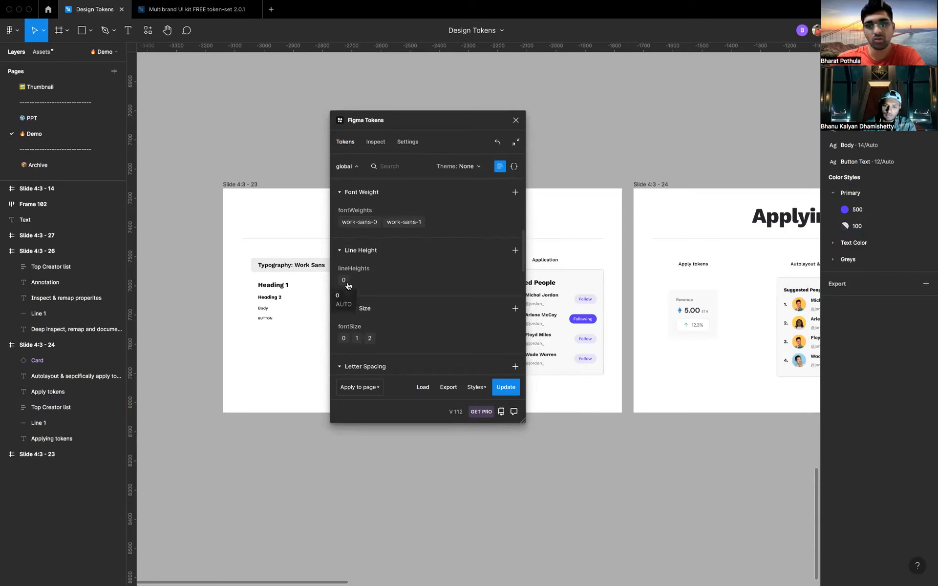
right_click(345, 281)
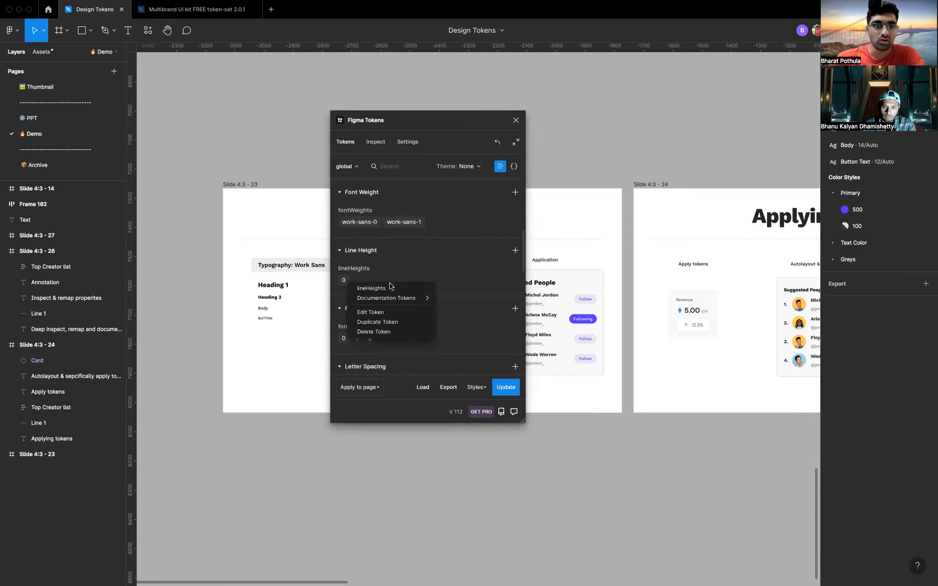
left_click(421, 271)
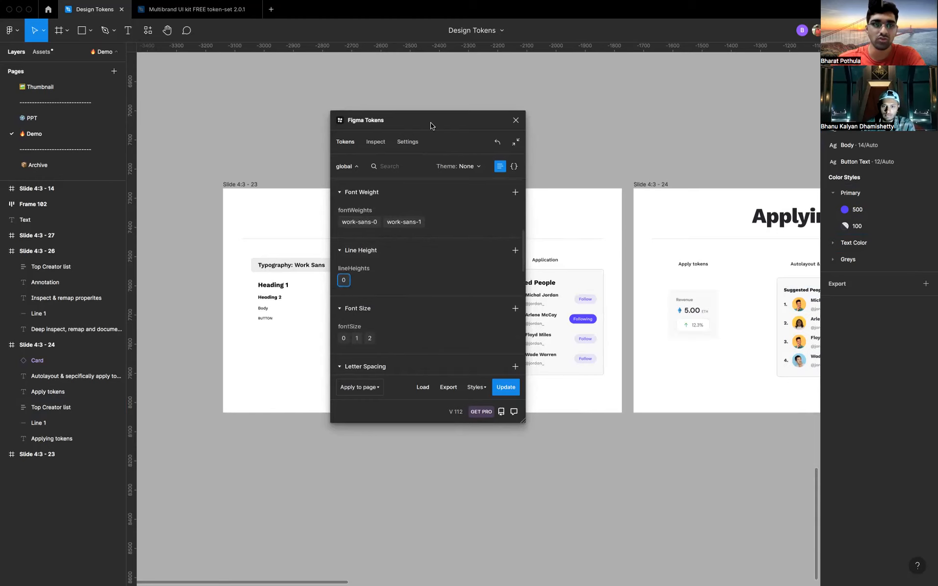
- Enlarge the Creating Tokens slide on the canvas and place the plugin window beside its color swatches
left_click_drag(443, 127, 795, 223)
scroll(342, 217, "up", 3)
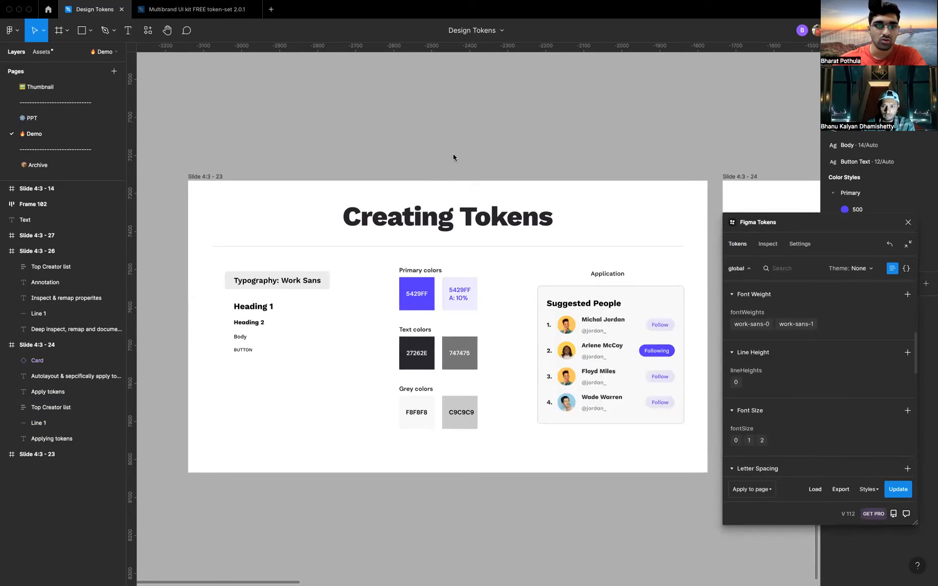
scroll(453, 153, "down", 1)
scroll(453, 153, "right", 1)
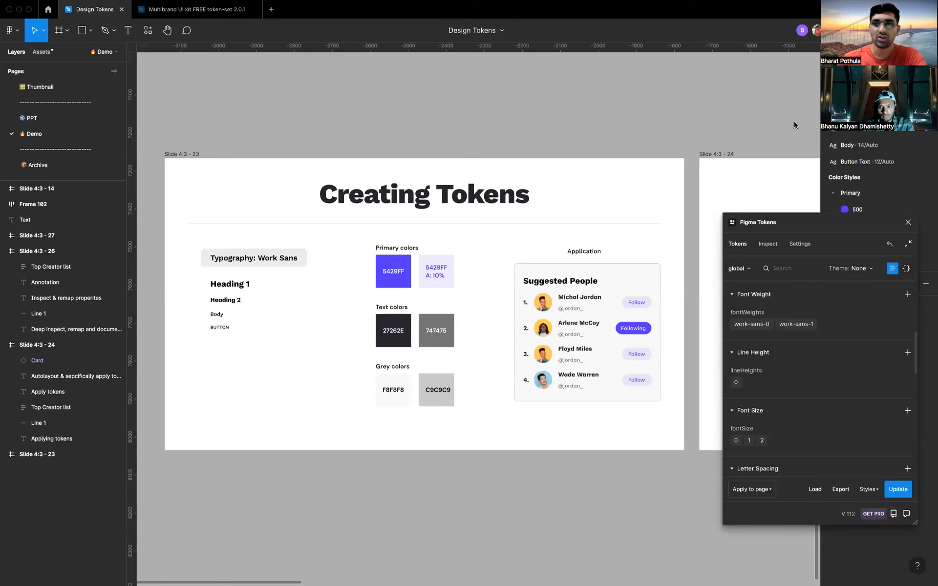
left_click_drag(826, 225, 728, 165)
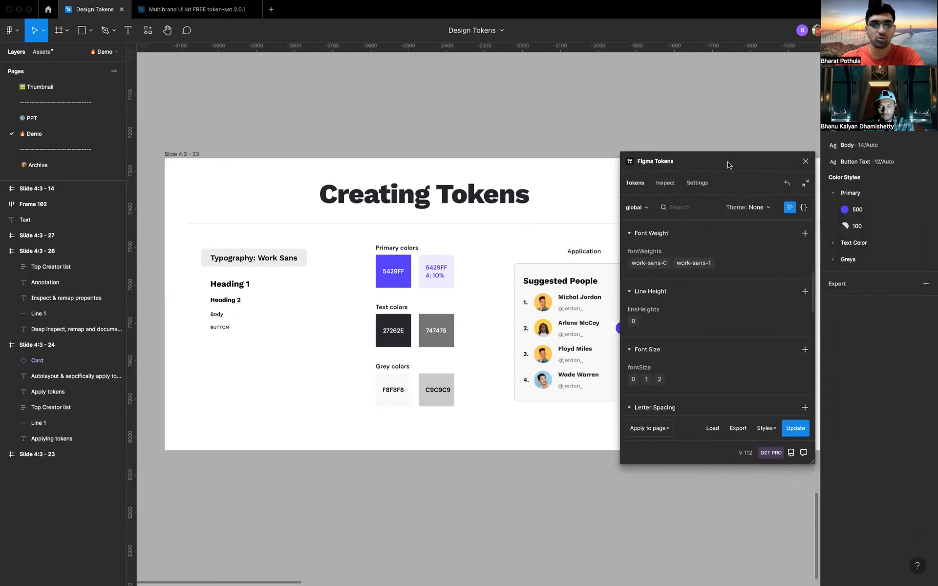
- Select the slide's Heading 1 text for reference and create a font size token named fontSize.large with the value 22
scroll(708, 291, "up", 2)
scroll(706, 287, "up", 2)
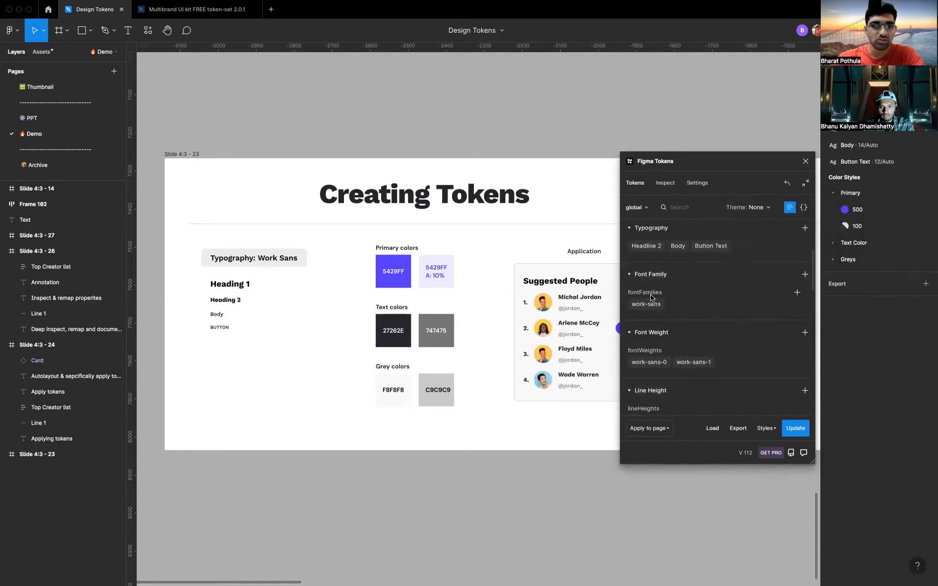
double_click(240, 289)
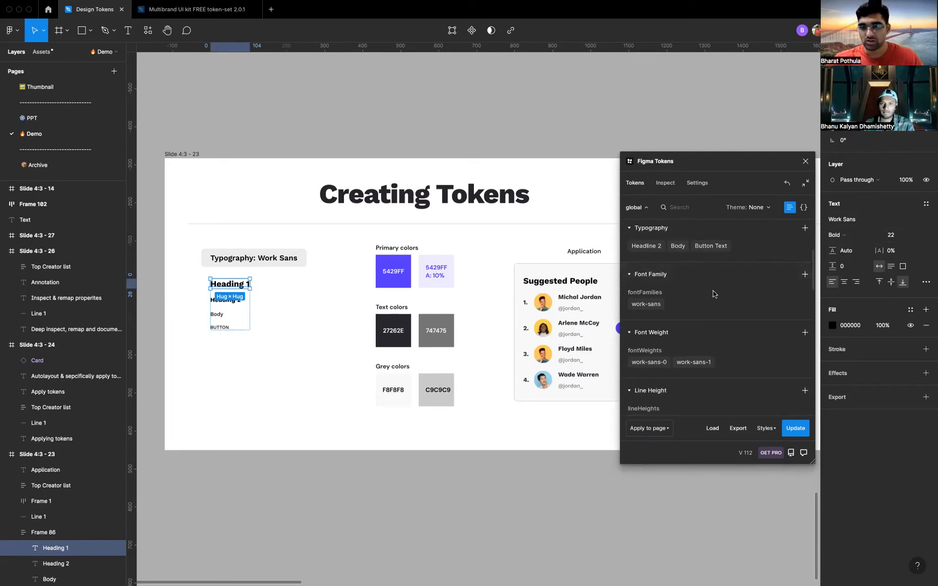
scroll(712, 291, "down", 3)
scroll(713, 290, "down", 2)
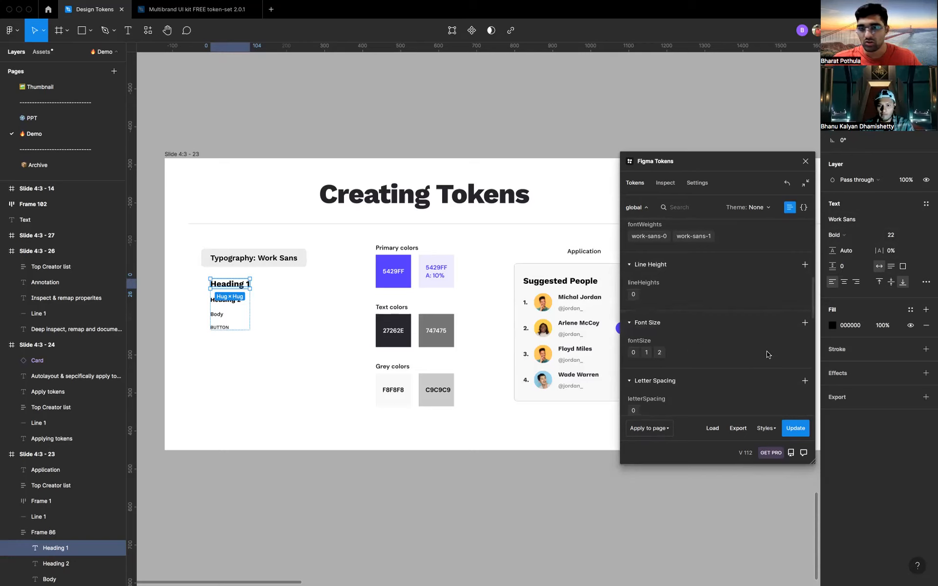
left_click(796, 342)
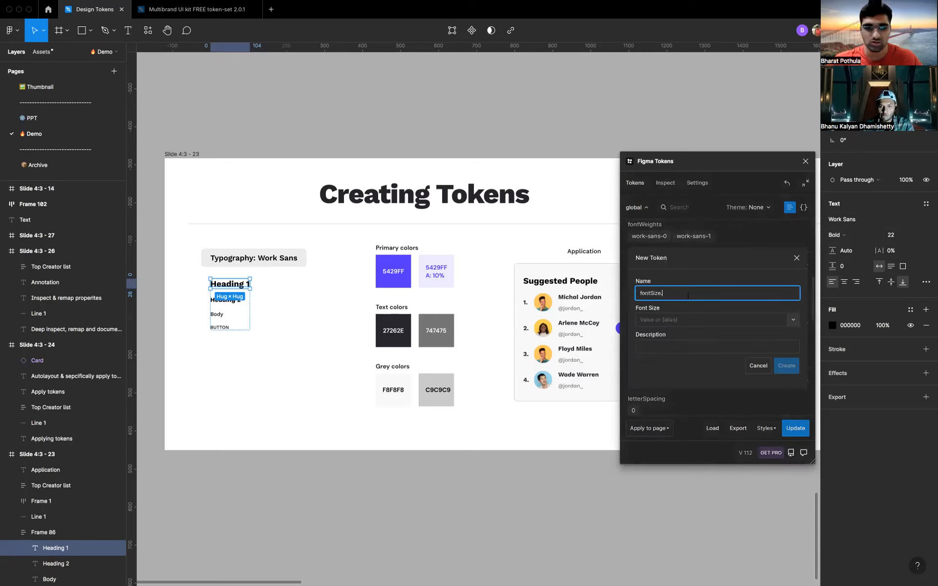
type("2")
key("BackSpace")
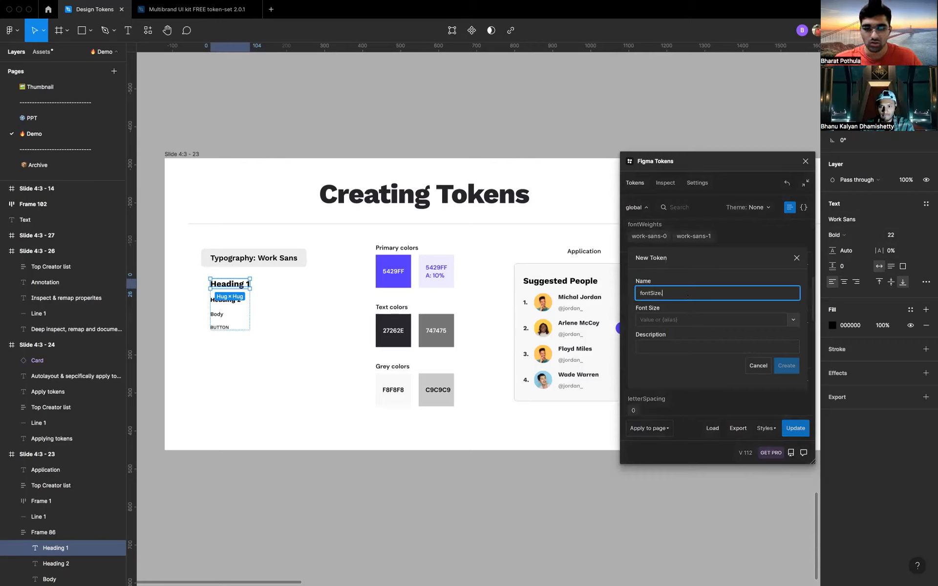
left_click(663, 318)
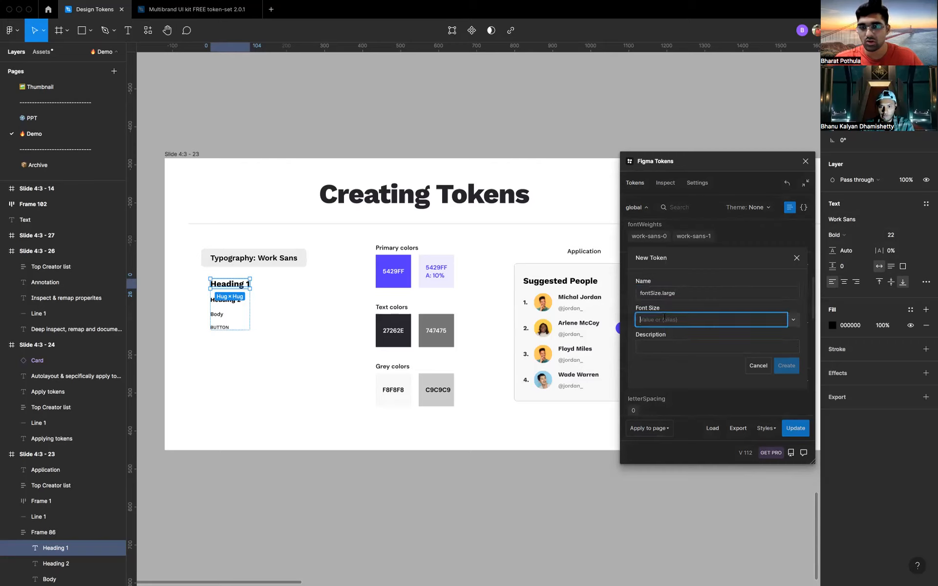
type("22")
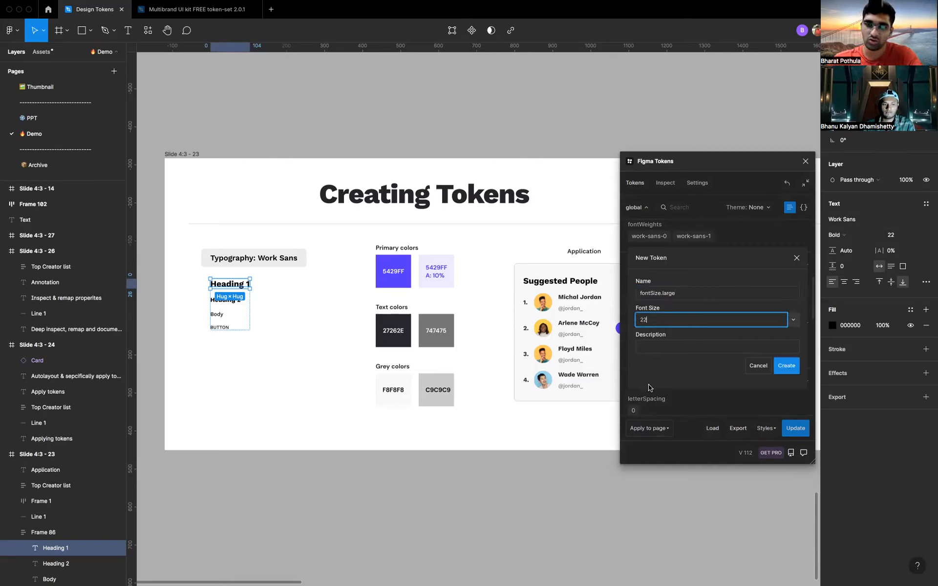
left_click(783, 367)
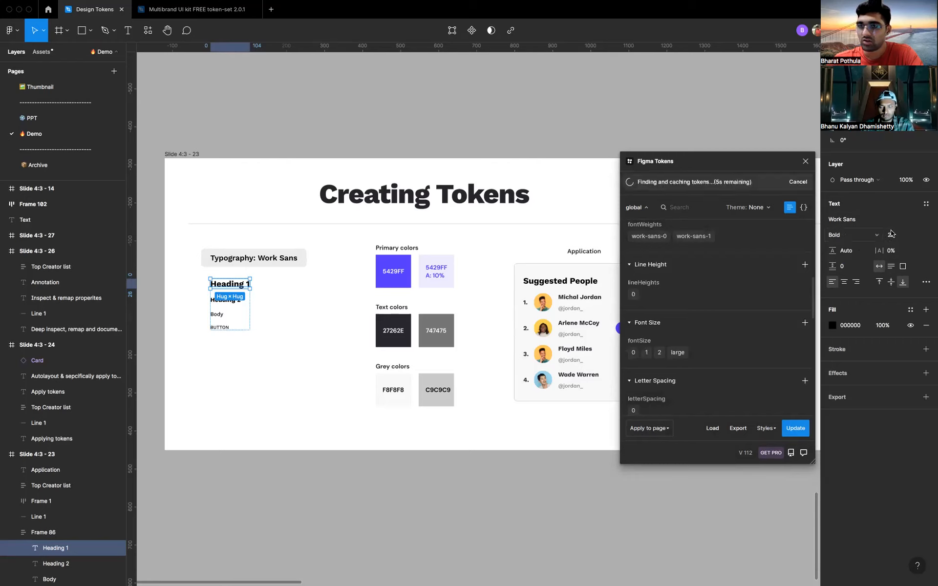
- Create a font weight token named fontWeights.bold with the value BOLD
scroll(708, 293, "up", 1)
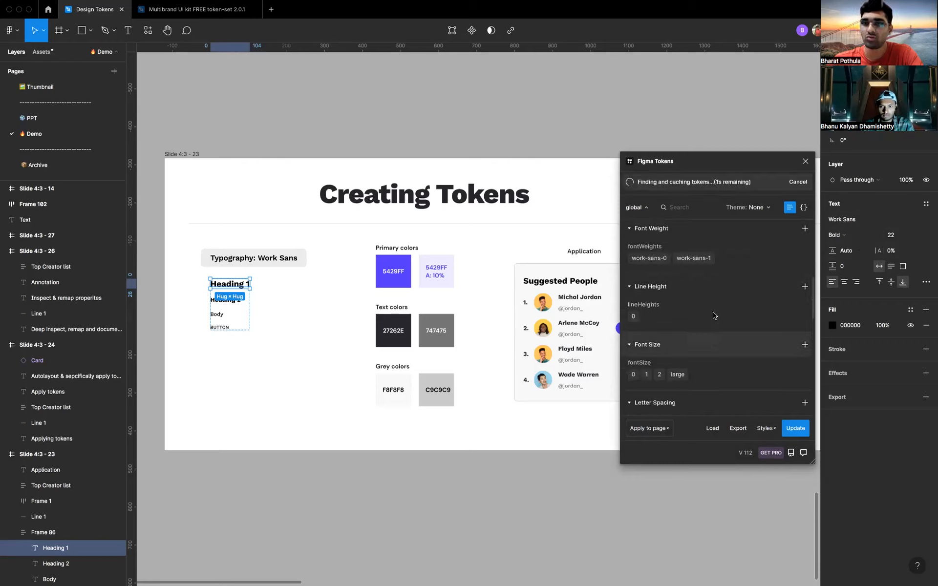
left_click(796, 248)
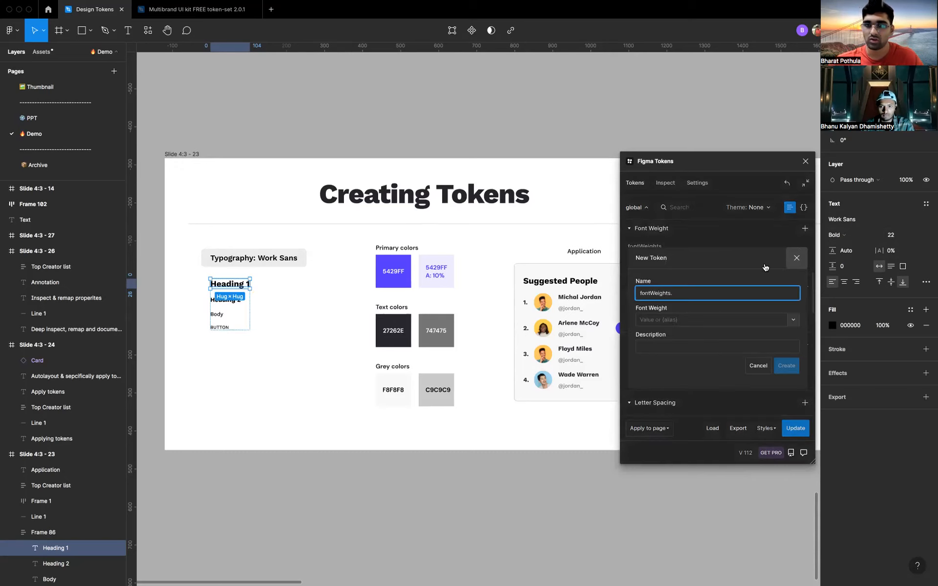
type("bold")
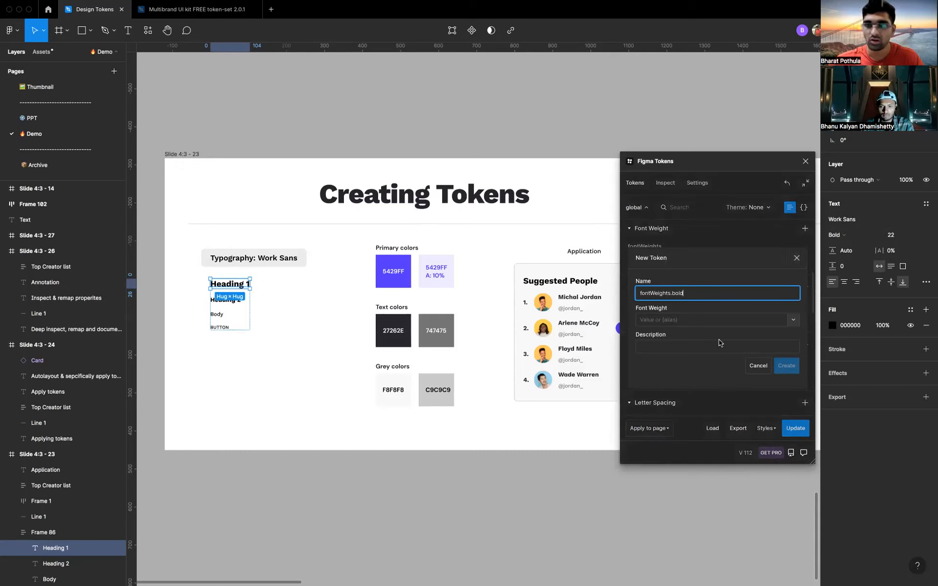
left_click(719, 319)
left_click(792, 328)
left_click(767, 324)
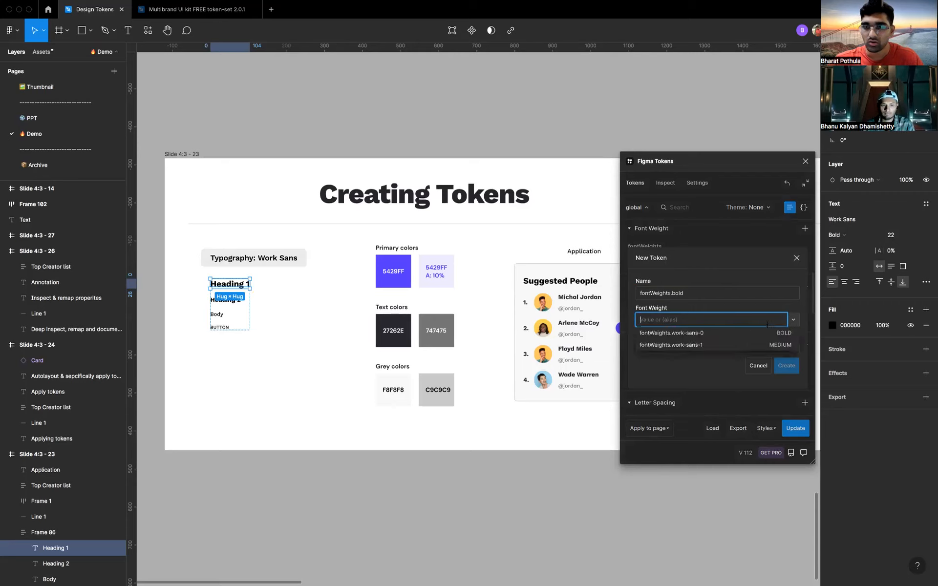
type("BOLD")
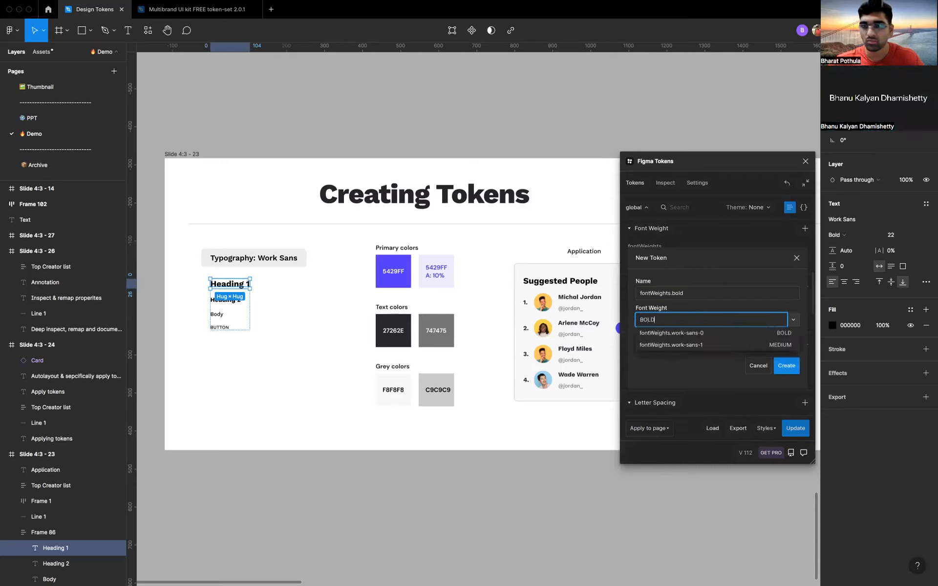
key("Return")
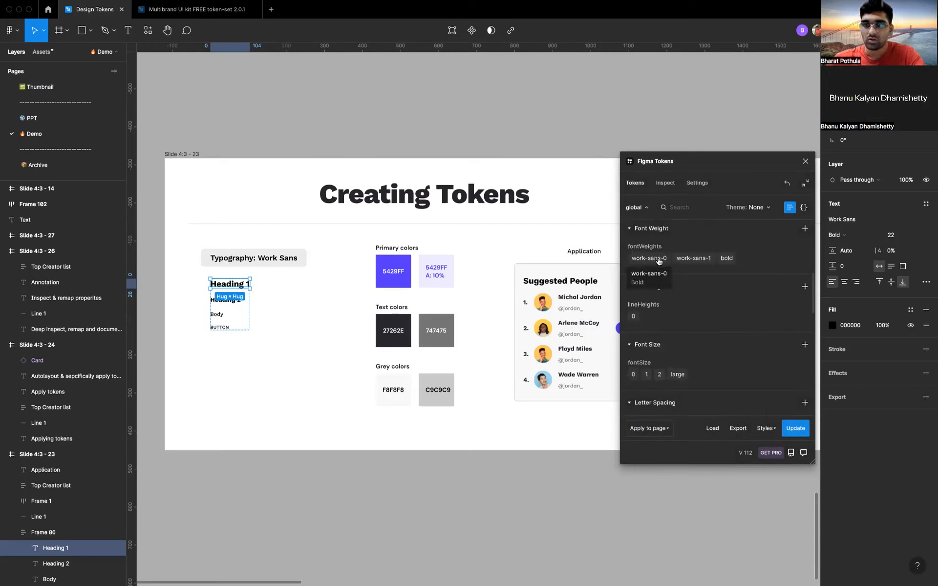
- Edit the fontWeights.bold token and set its font weight value to Bold
scroll(739, 291, "up", 1)
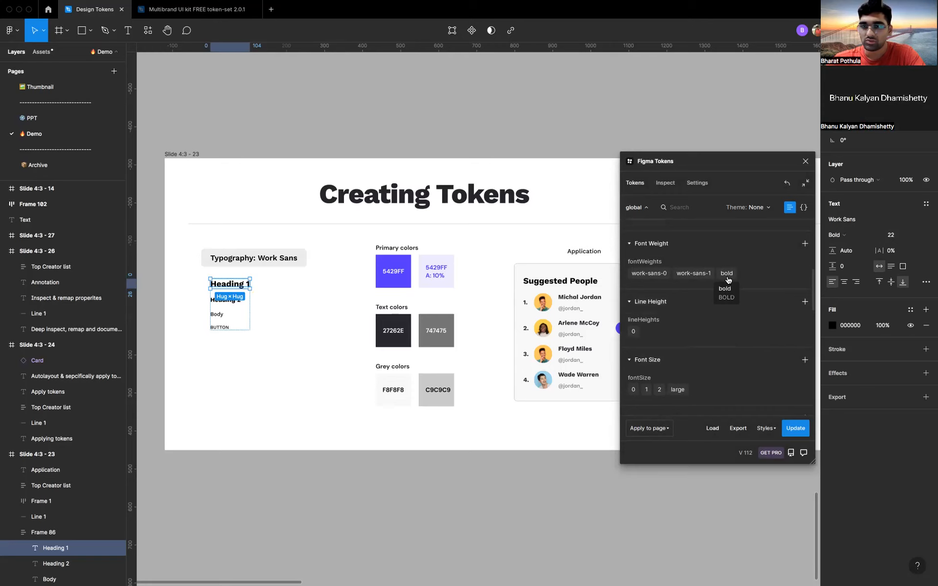
right_click(727, 280)
left_click(710, 307)
key("Tab")
key("BackSpace")
type("Bold")
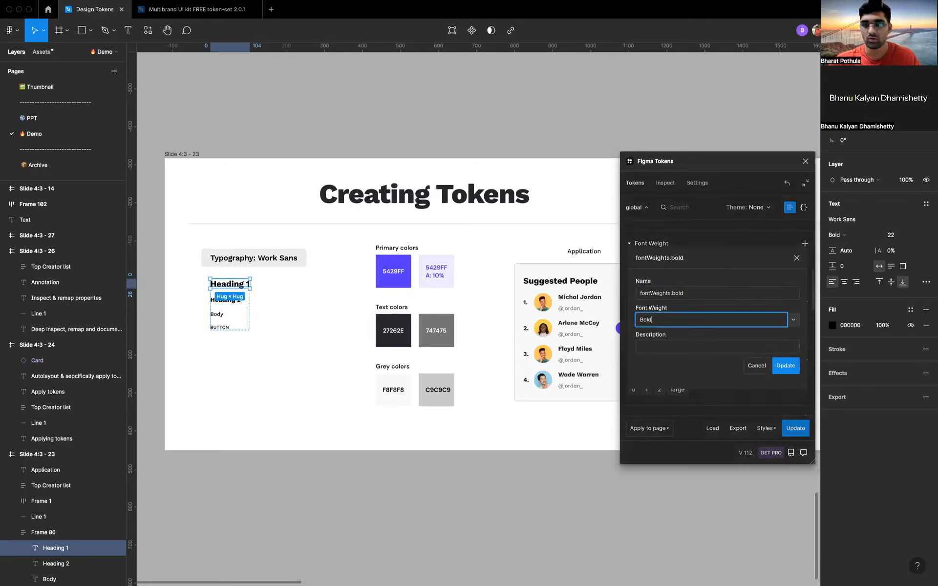
key("Return")
- Start a new typography token named Heading 1 and set its font to the fontFamilies.work-sans token
scroll(708, 298, "up", 3)
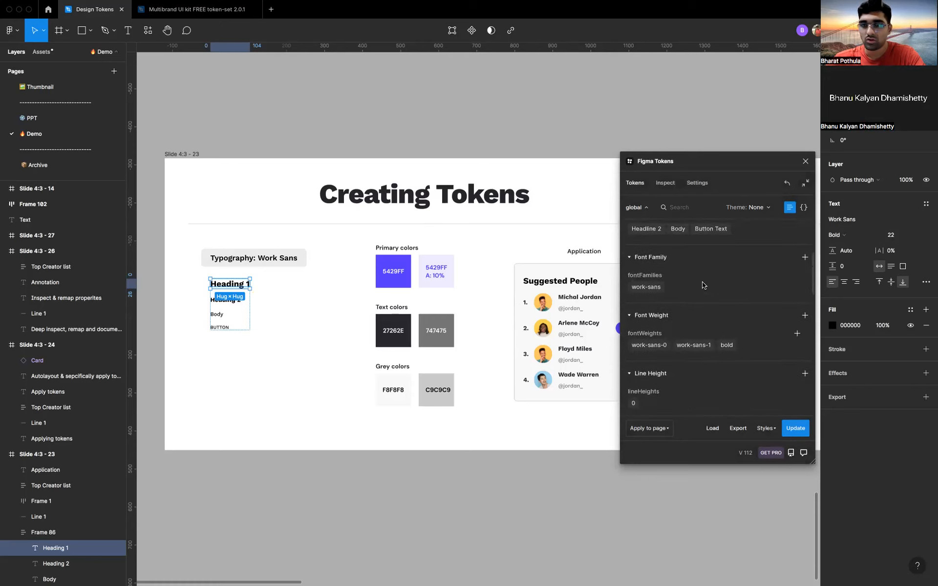
mouse_move(664, 292)
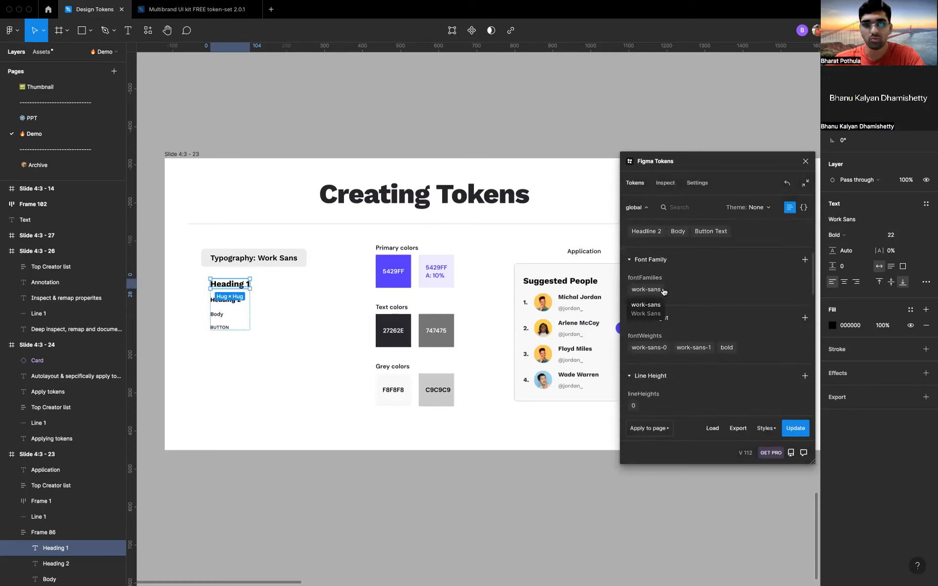
scroll(708, 297, "up", 3)
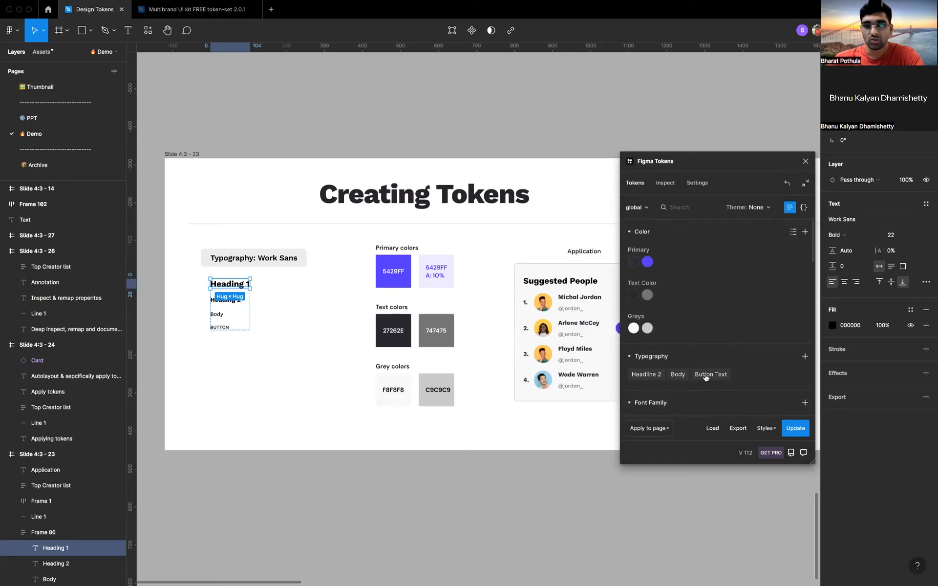
scroll(718, 364, "down", 1)
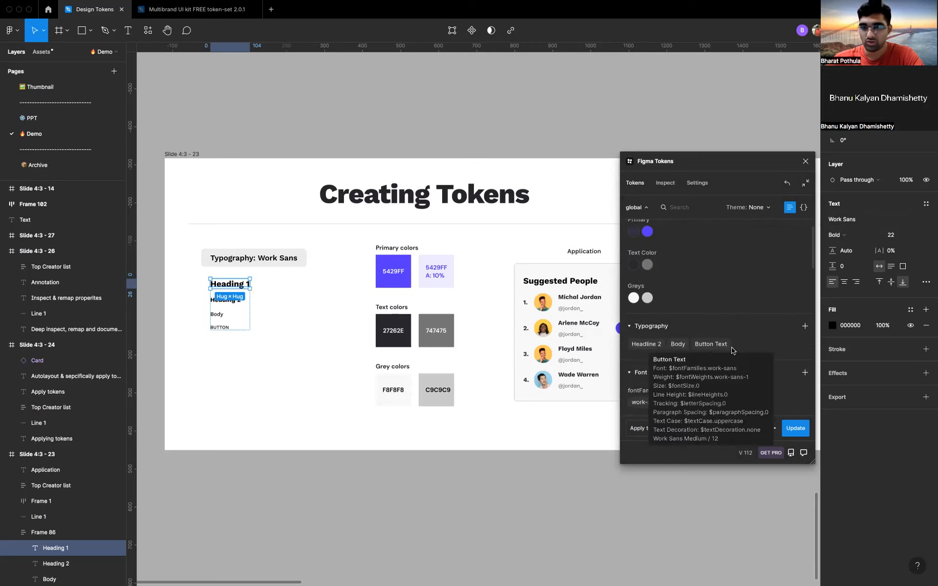
left_click(805, 326)
type("Heading 1")
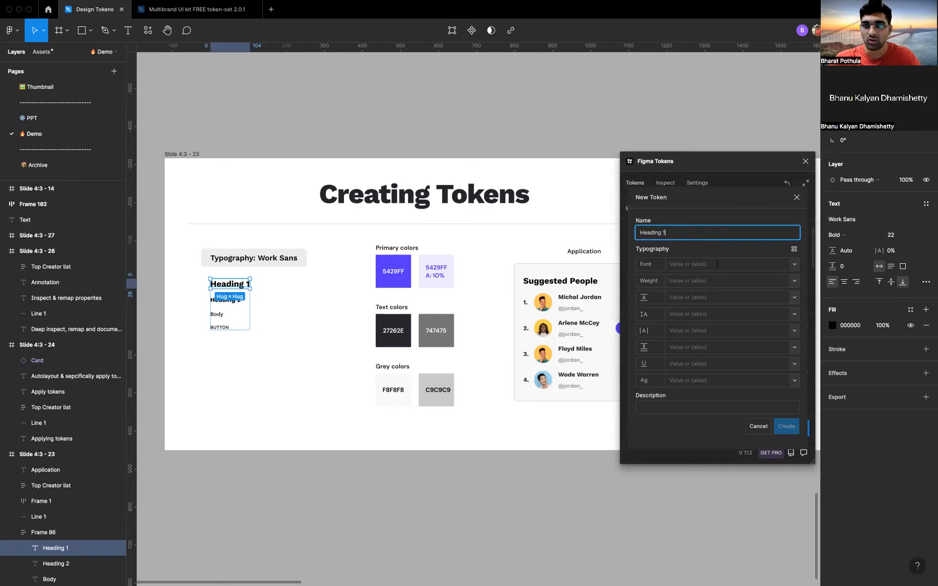
left_click(717, 263)
left_click(794, 264)
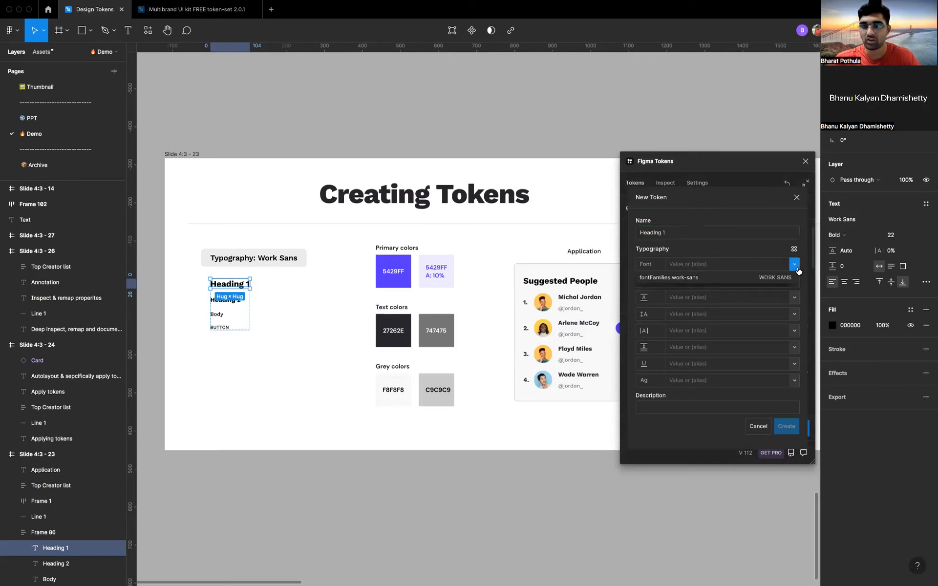
left_click(770, 279)
- Set the new token's weight to fontWeights.work-sans-0, line height to lineHeights.0 and font size to fontSize.large, and create it
left_click(794, 283)
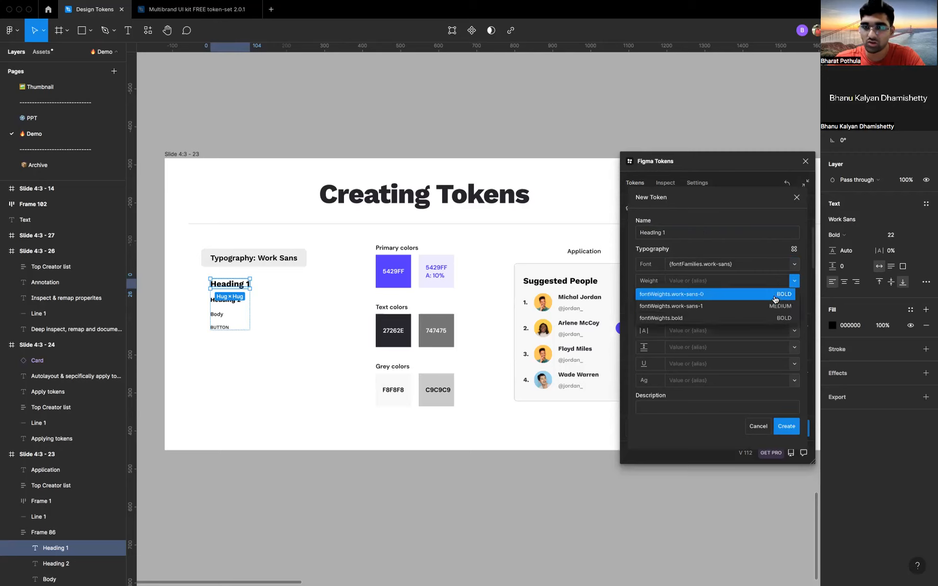
left_click(778, 294)
left_click(794, 298)
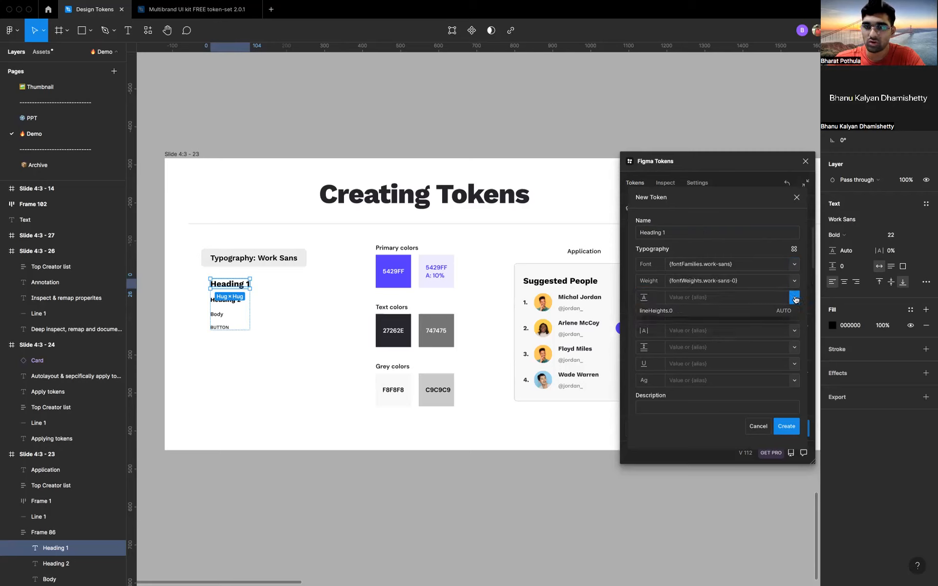
left_click(787, 311)
left_click(794, 316)
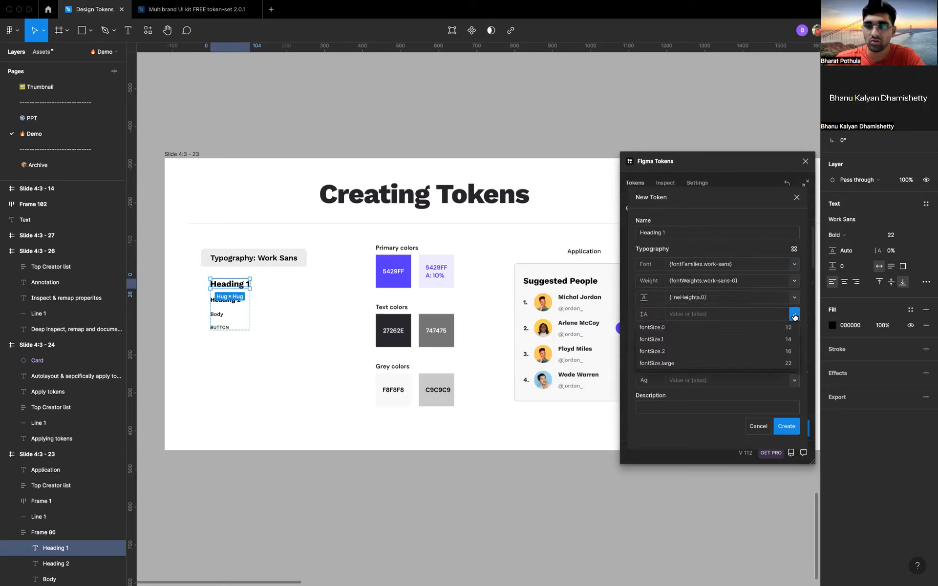
left_click(783, 363)
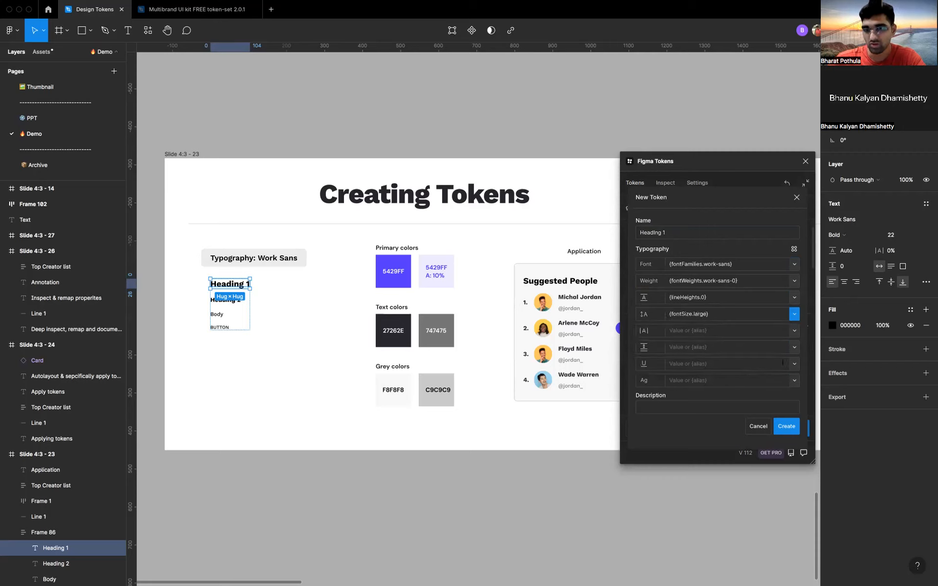
left_click(785, 426)
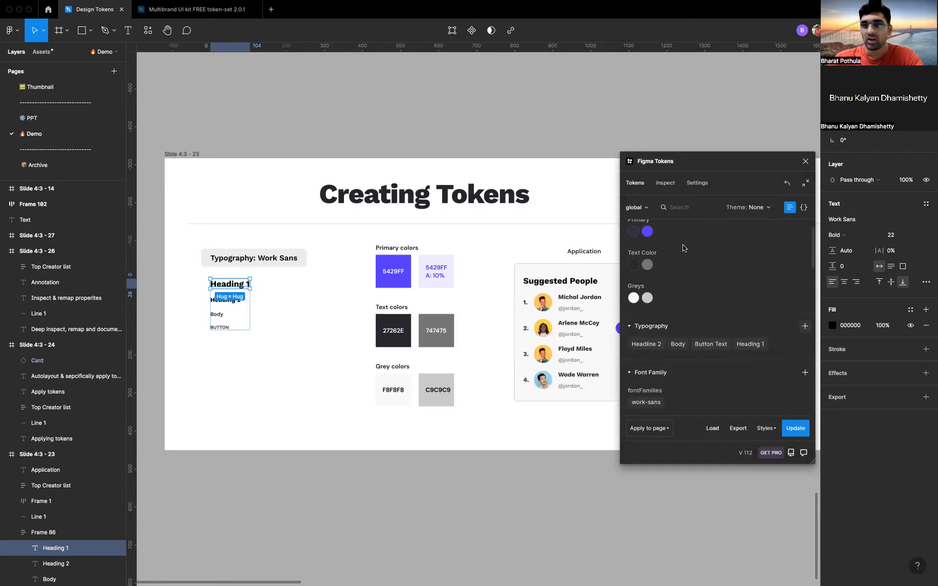
- Create Figma styles from the tokens and deselect the Heading 1 text to show the file's style list
left_click(766, 434)
left_click(767, 434)
left_click(768, 434)
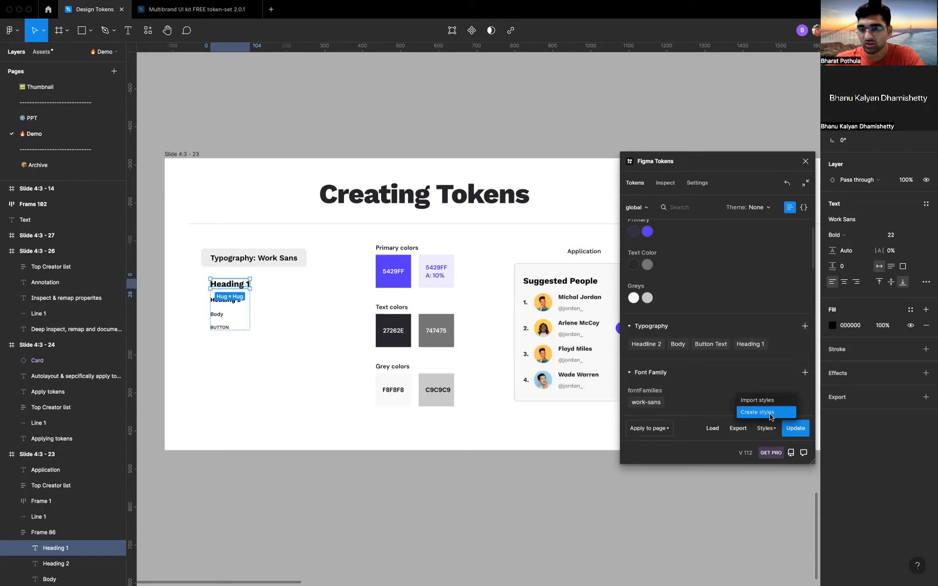
left_click(769, 416)
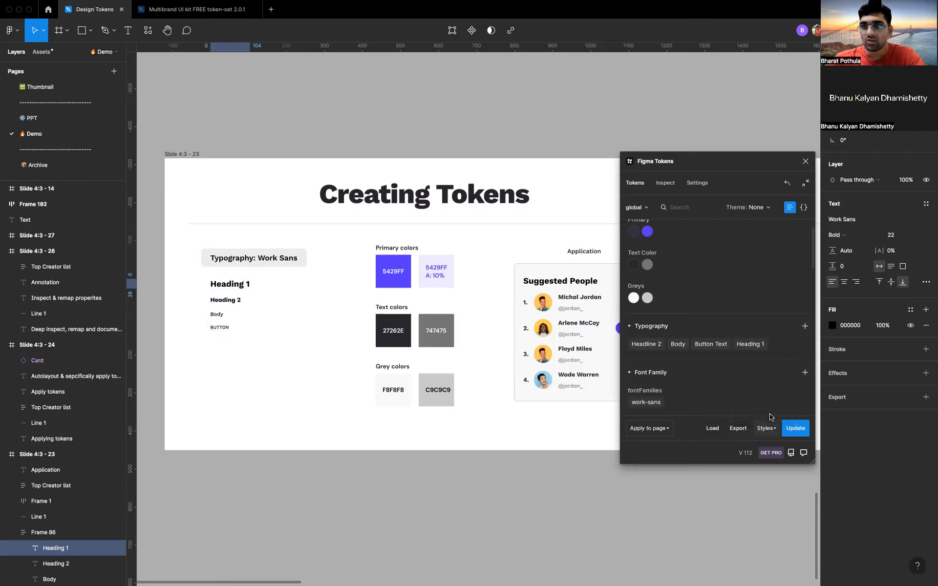
left_click(716, 96)
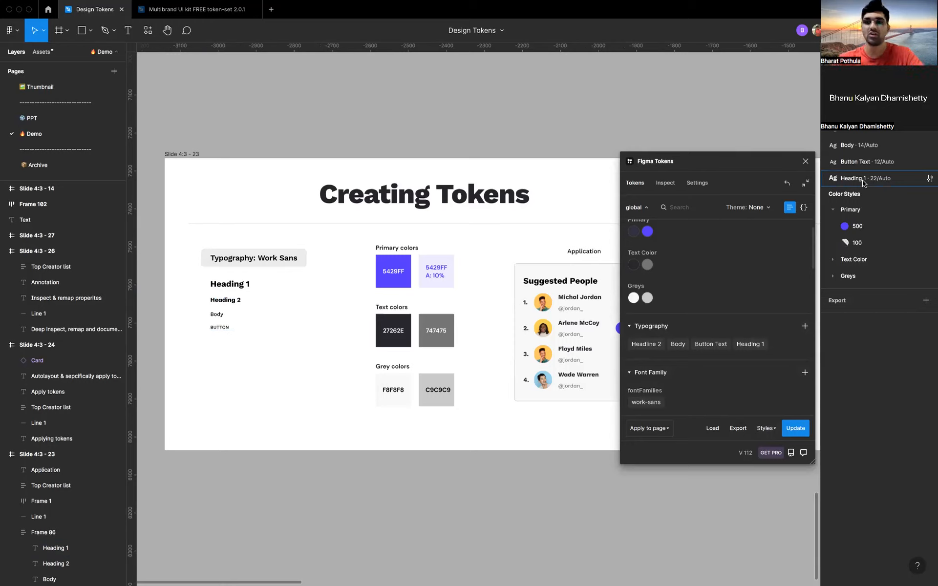
- Show the global token set as JSON and examine its color, font family, line height, font weight and font size definitions
left_click(804, 207)
left_click_drag(748, 161, 579, 131)
scroll(554, 316, "down", 5)
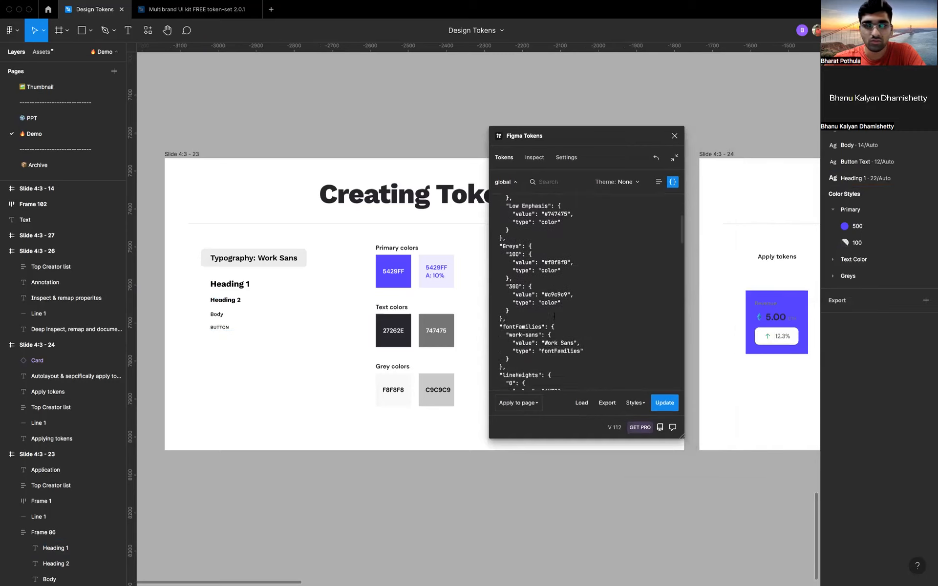
scroll(554, 316, "down", 3)
scroll(554, 301, "down", 2)
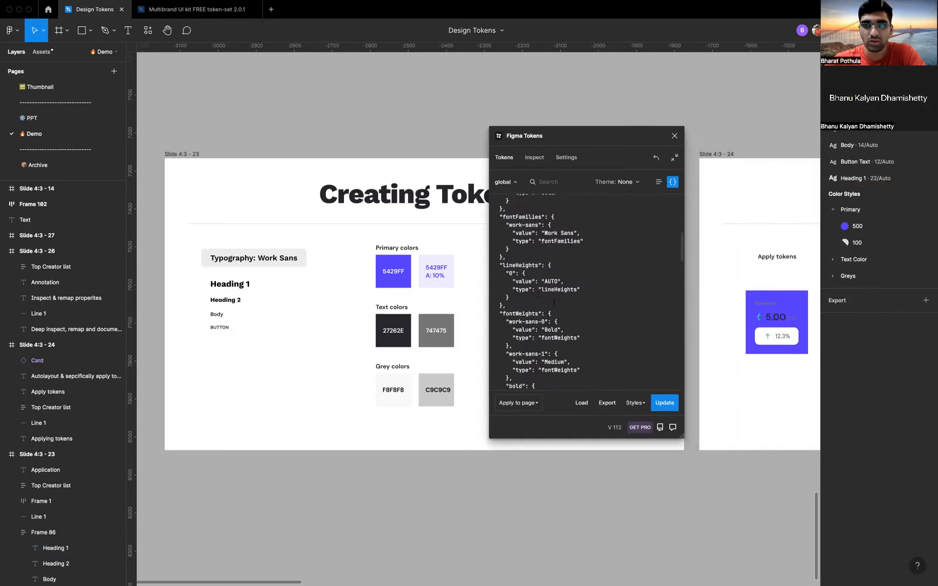
scroll(538, 296, "down", 8)
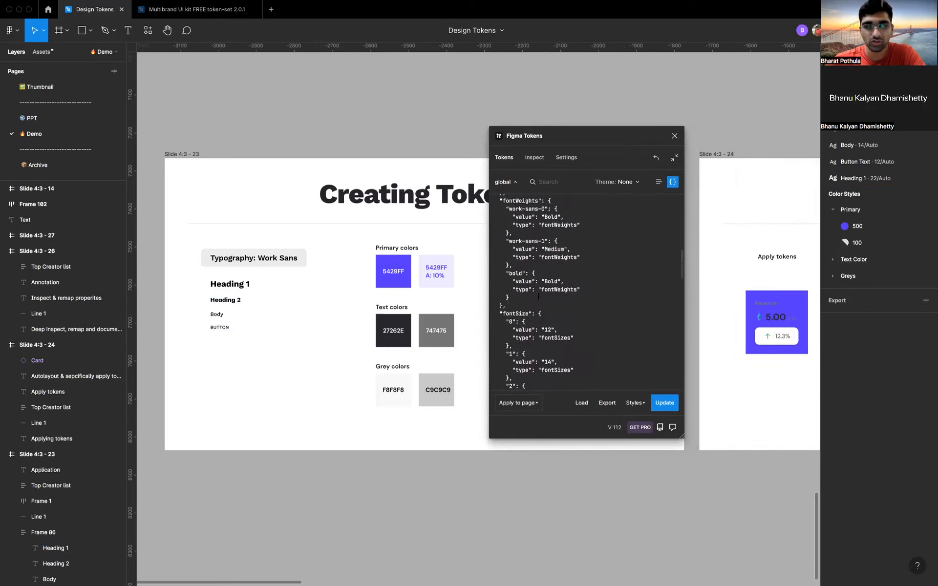
scroll(563, 235, "up", 15)
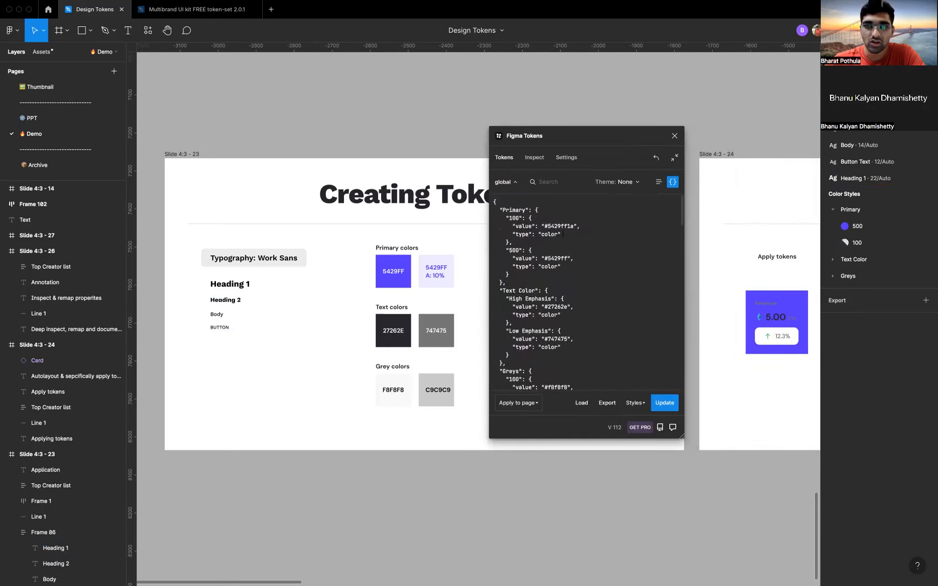
double_click(561, 227)
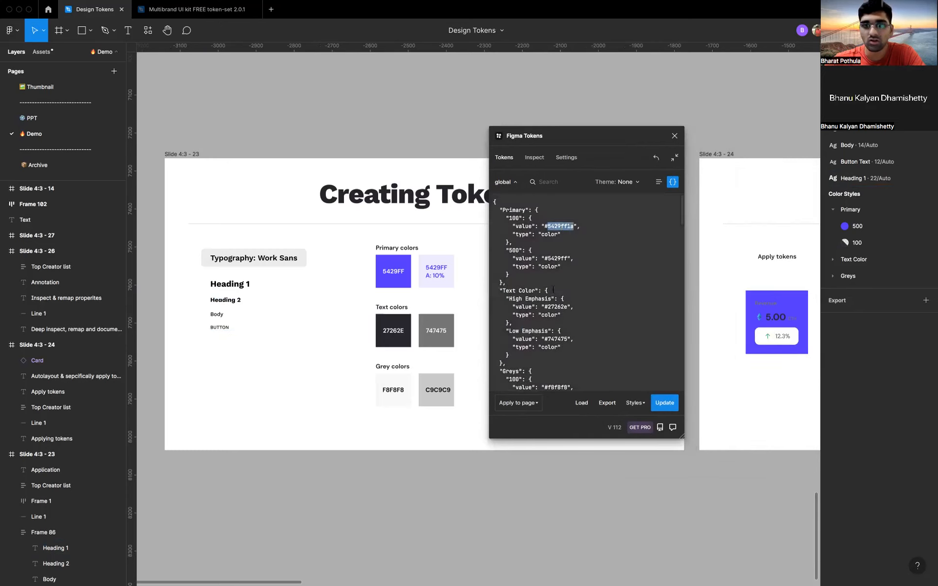
- Finish examining the token JSON, return the global set to list view and move the plugin window off the Application card
scroll(553, 290, "down", 10)
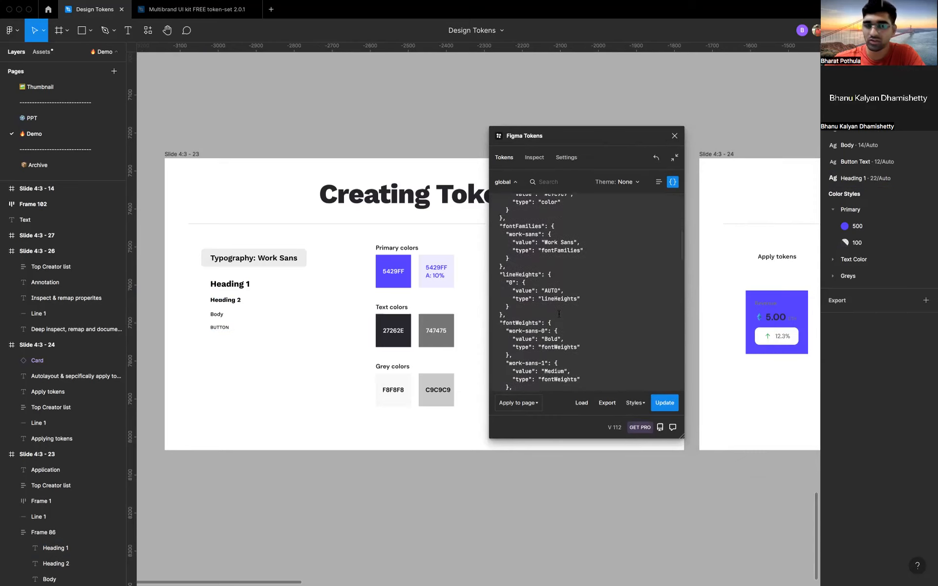
left_click(658, 182)
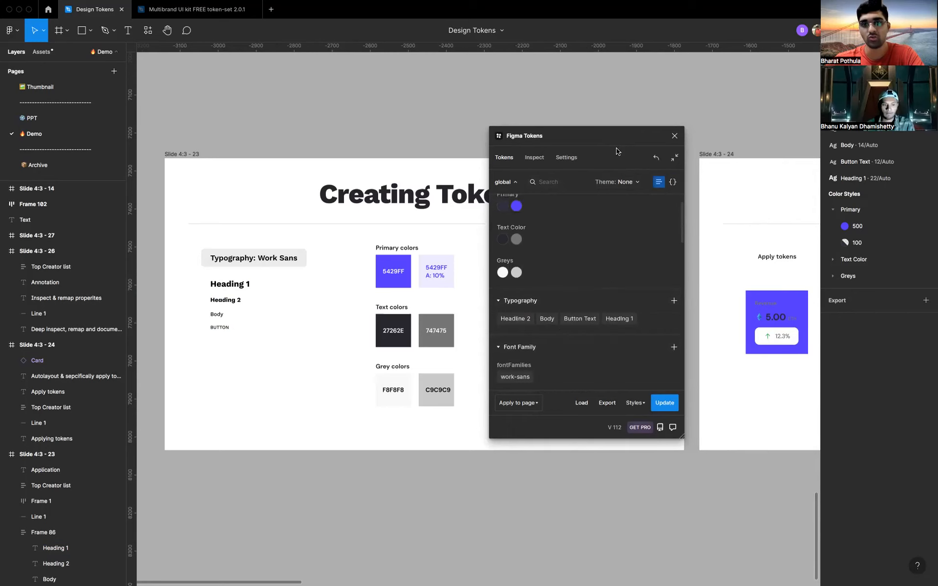
left_click_drag(614, 145, 744, 187)
- Apply the Headline 2 typography token to the Suggested People title in the Application card
scroll(611, 147, "right", 3)
scroll(610, 146, "down", 1)
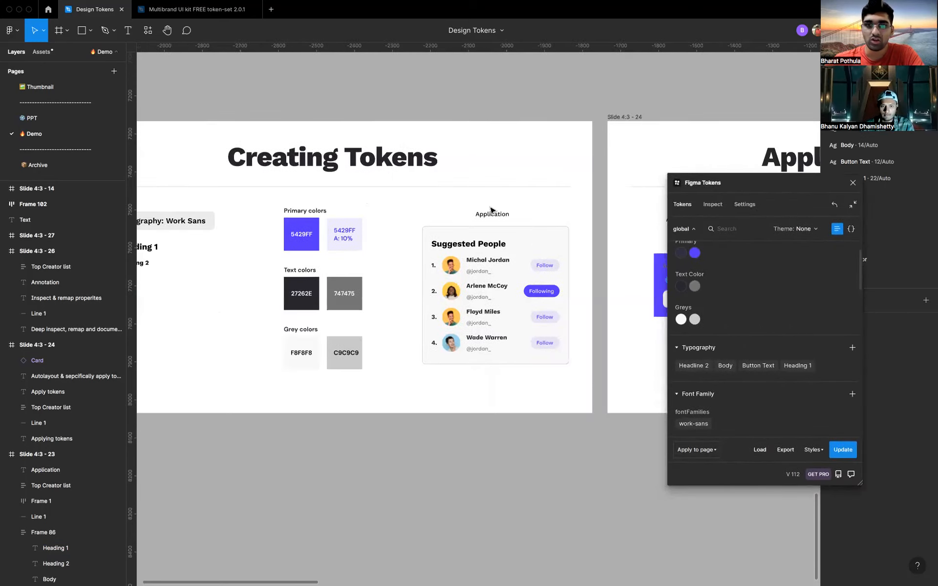
scroll(485, 264, "up", 1)
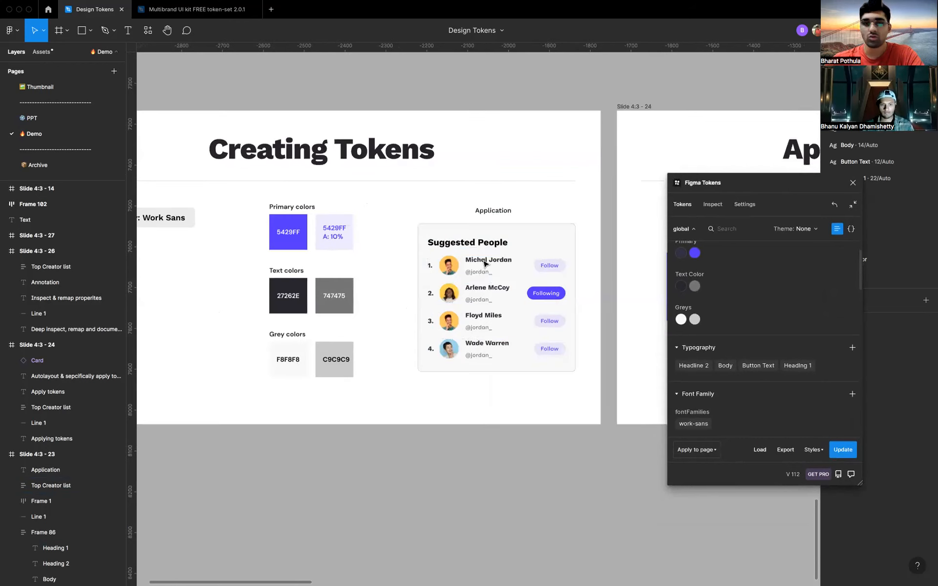
scroll(484, 265, "up", 3)
scroll(485, 265, "right", 2)
scroll(485, 264, "down", 1)
left_click(485, 273)
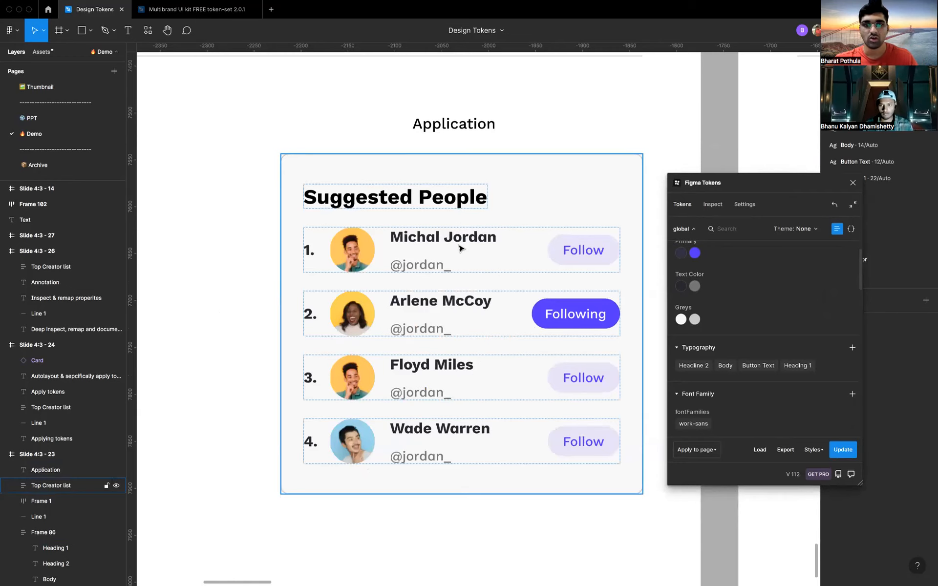
scroll(432, 230, "down", 1)
scroll(418, 206, "right", 1)
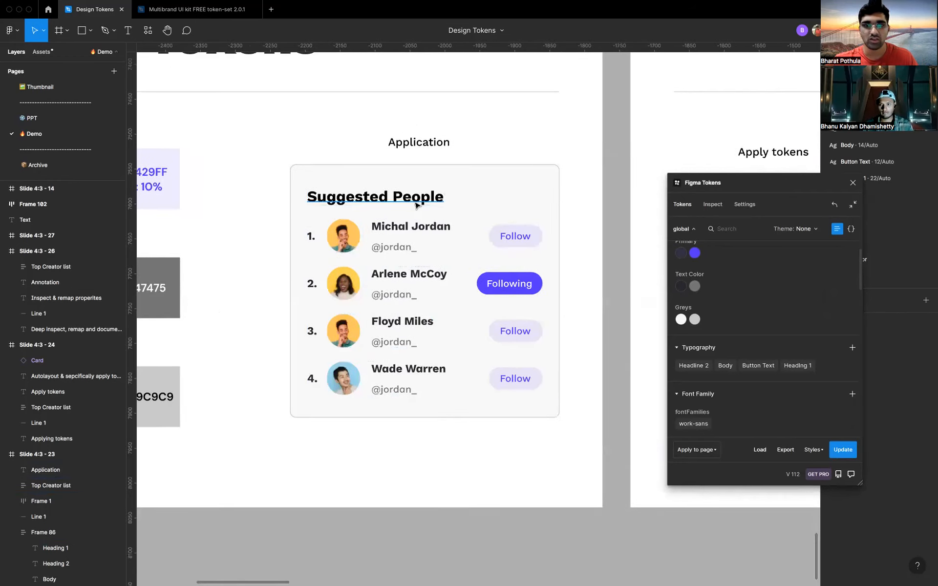
left_click(417, 203, "super")
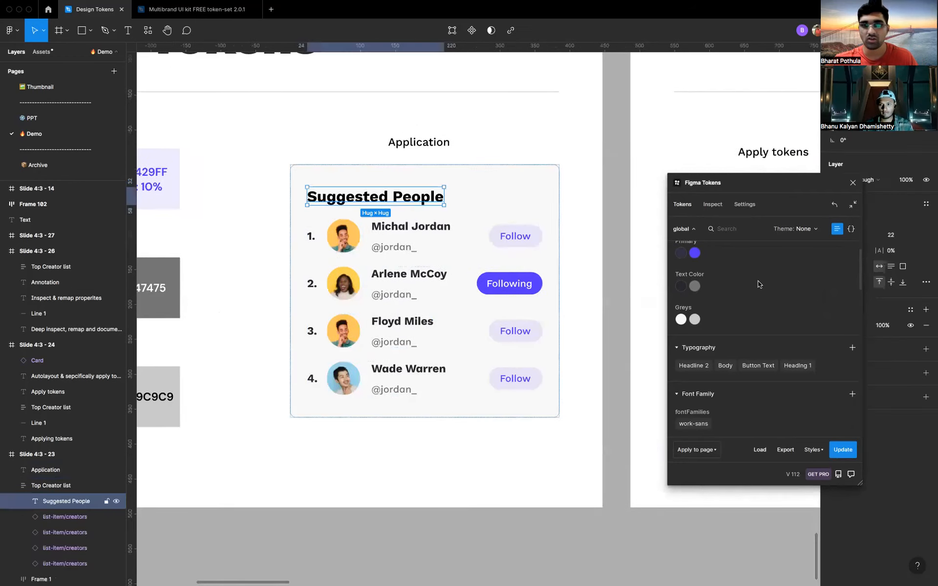
left_click(702, 367)
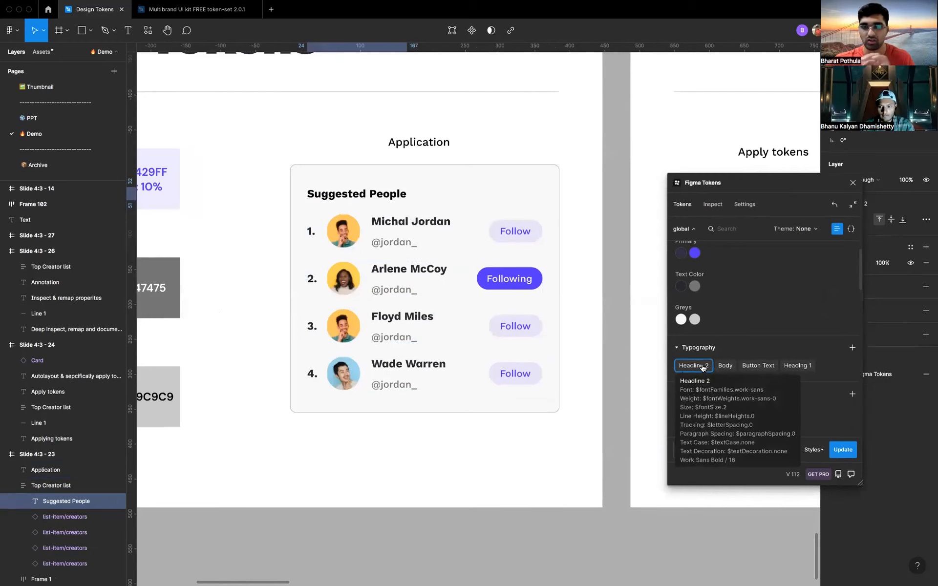
- Select all four people's names in the Suggested People list to check which typography token they use
left_click(434, 226, "super")
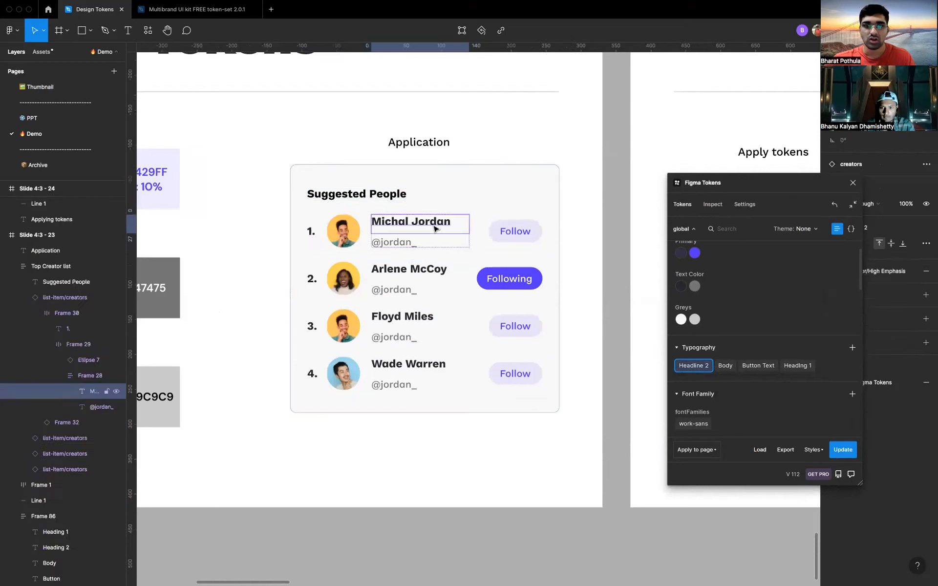
left_click(402, 242, "shift")
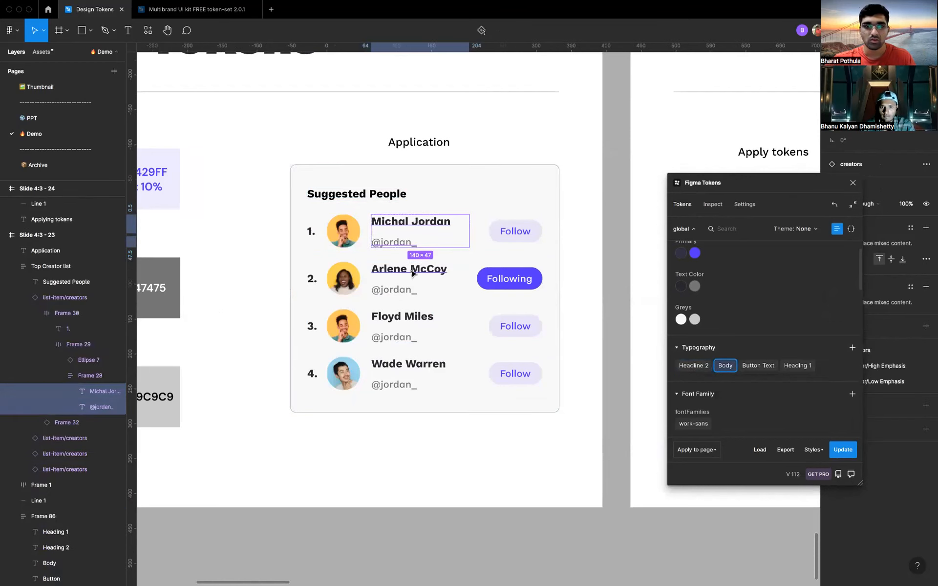
left_click(405, 277, "shift+super")
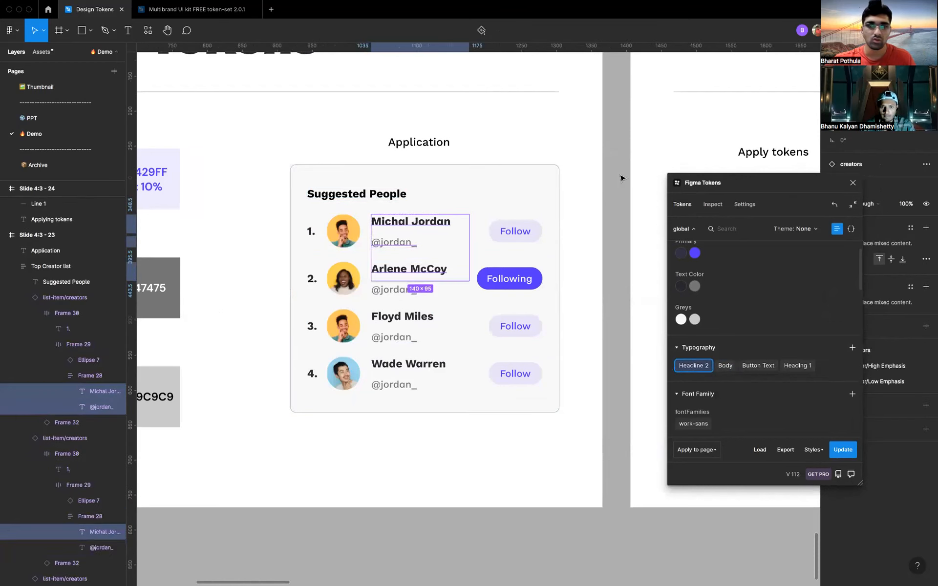
key("Escape")
left_click(439, 223, "super")
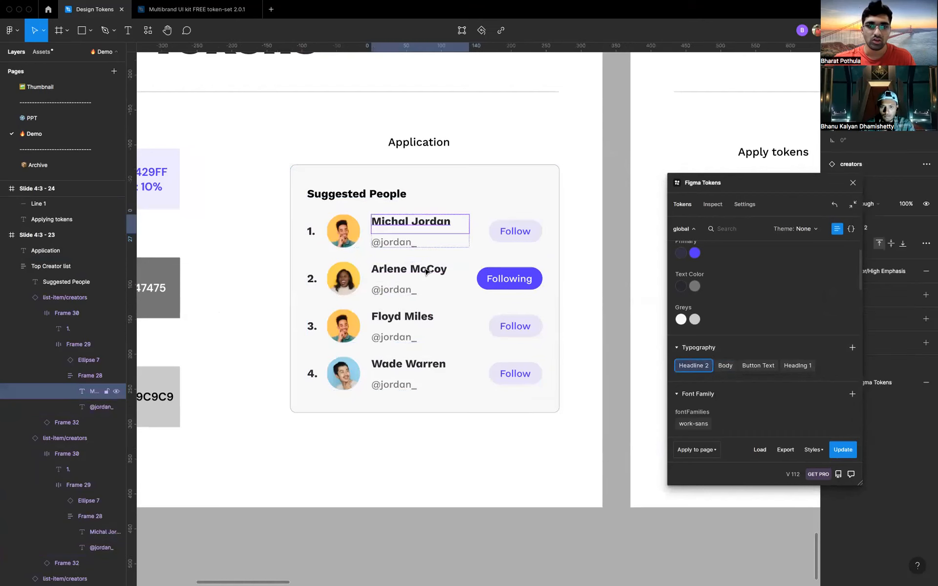
left_click(426, 272, "shift+super")
left_click(415, 317, "shift+super")
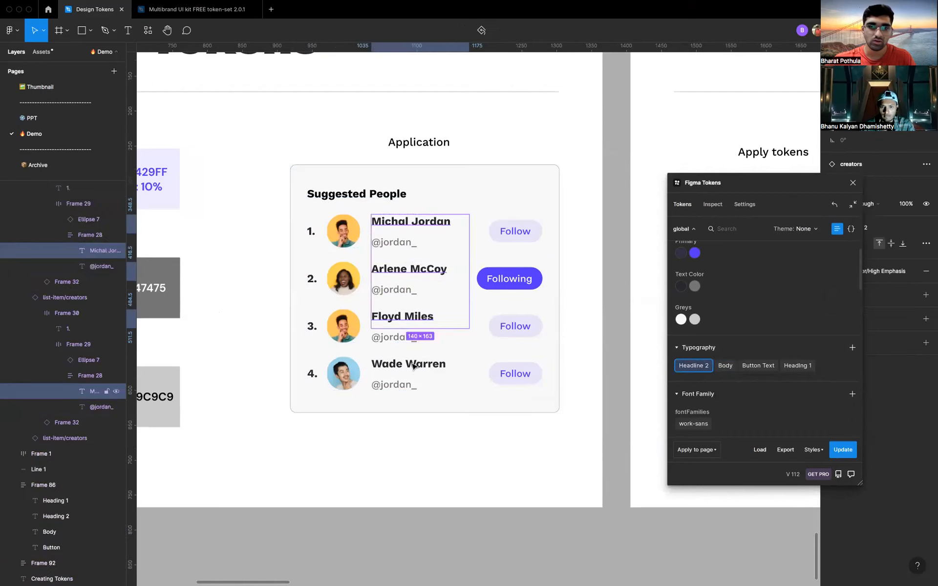
left_click(408, 364, "shift+super")
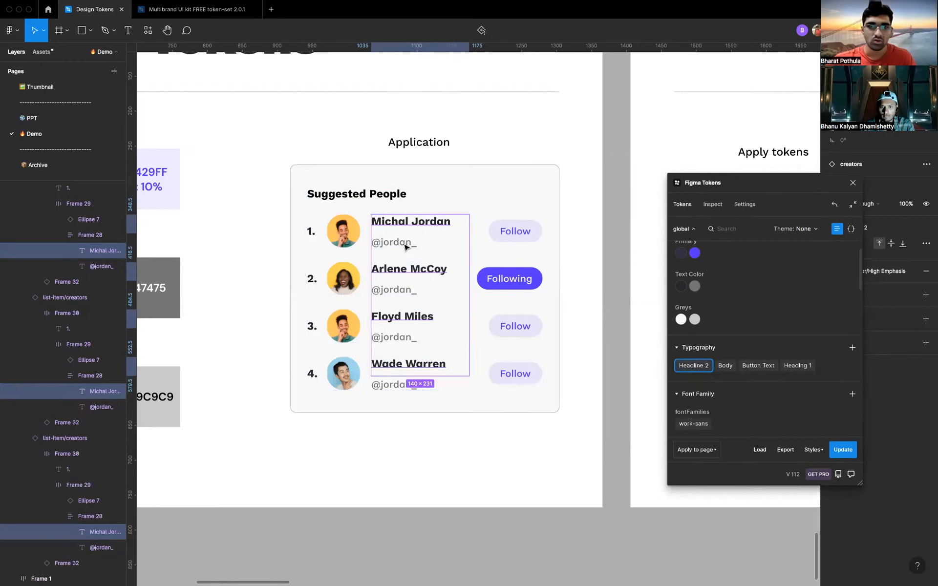
- Apply the Button Text typography token to all four handle texts in the Suggested People list
left_click(433, 243, "super")
left_click(398, 293, "shift+super")
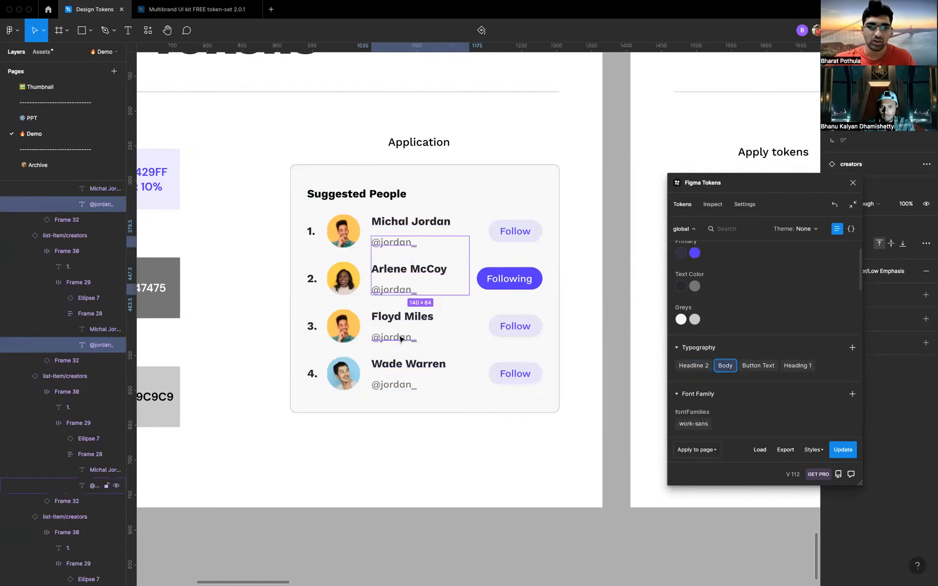
left_click(400, 338, "shift+super")
left_click(400, 384, "shift+super")
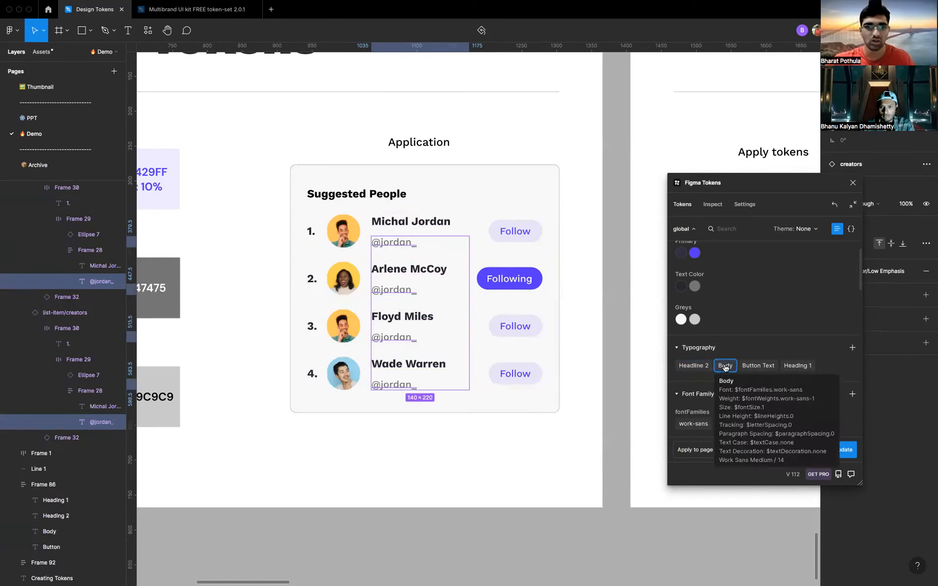
left_click(743, 367)
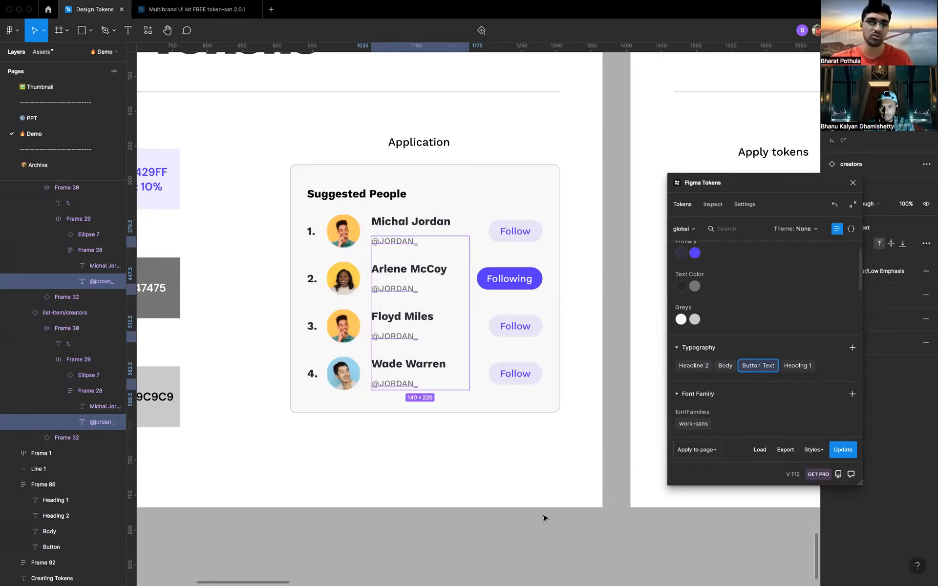
- Apply the Button Text token to the four Follow and Following button labels and deselect them
left_click(485, 181)
left_click(509, 230, "super")
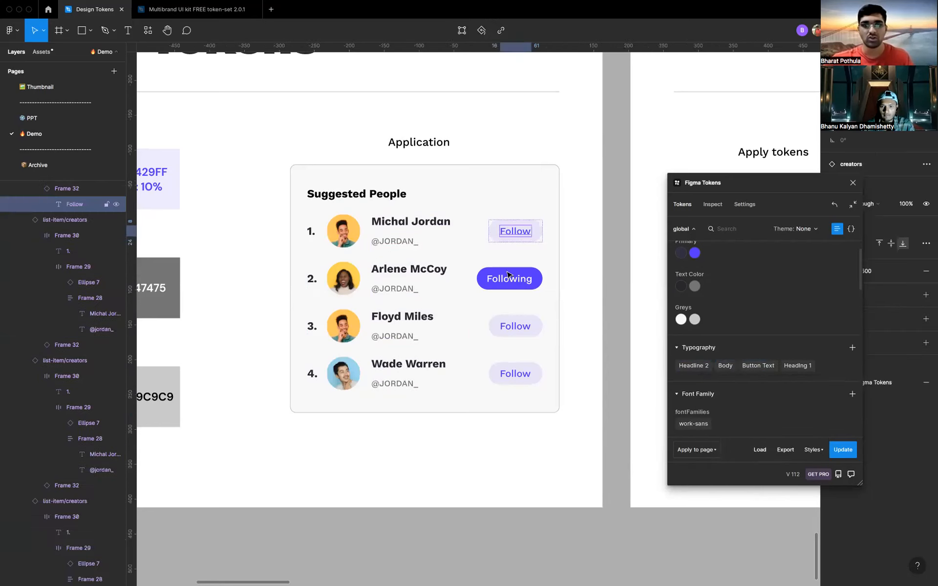
left_click(513, 282, "shift+super")
left_click(518, 328, "shift+super")
left_click(521, 378, "shift+super")
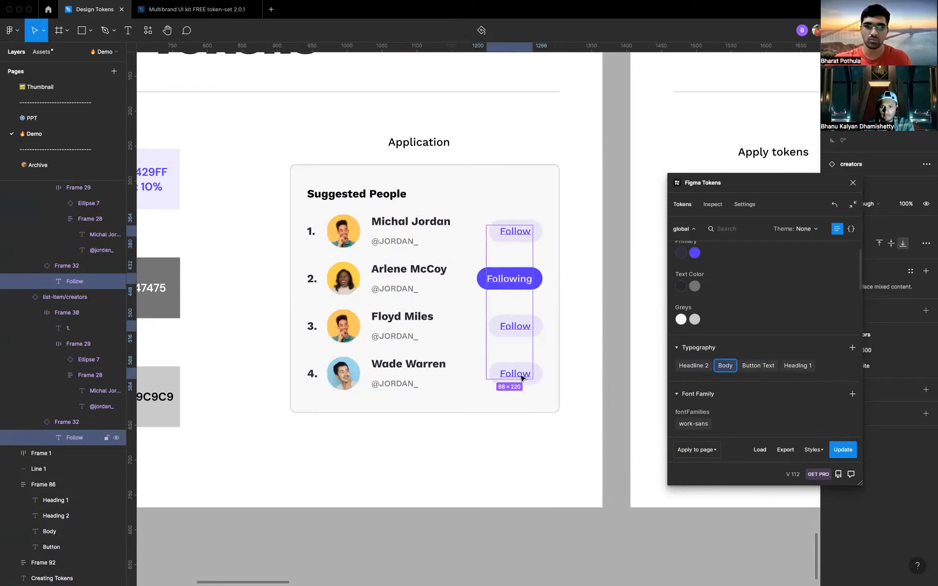
left_click(752, 366)
left_click(545, 519)
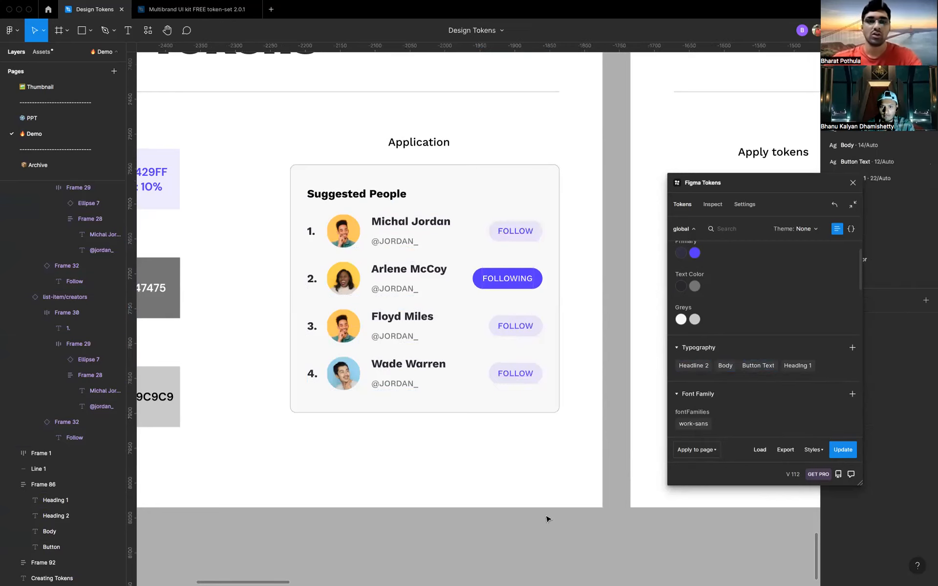
- Edit the Button Text typography token, set its weight to fontWeights.work-sans-0 and update it
scroll(546, 519, "down", 2)
scroll(546, 519, "right", 2)
scroll(418, 387, "up", 2)
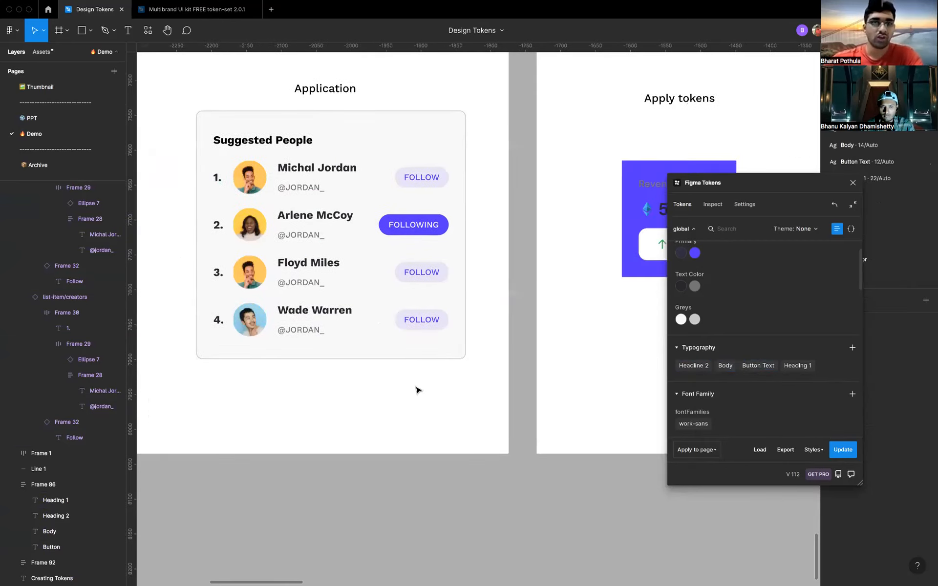
scroll(373, 215, "left", 1)
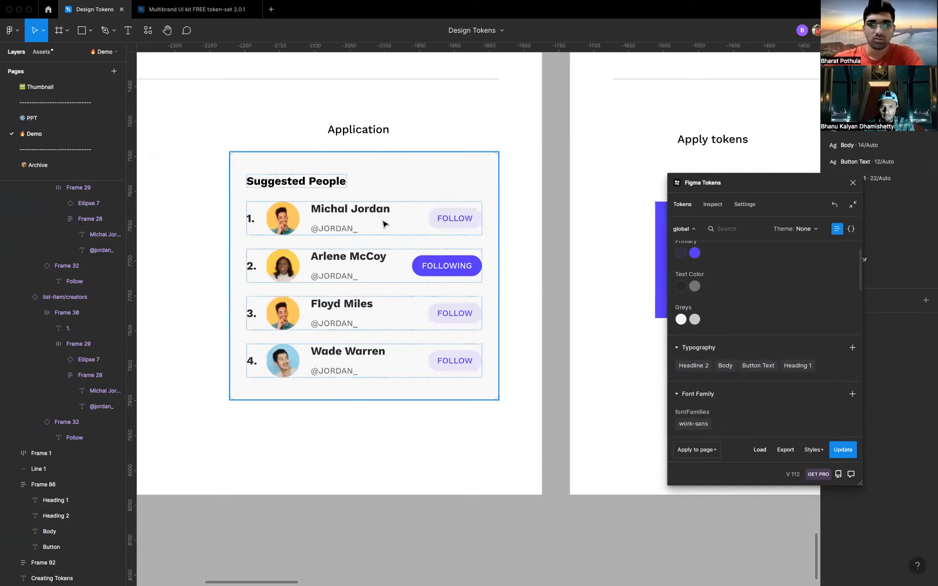
scroll(383, 224, "up", 1)
scroll(383, 223, "left", 1)
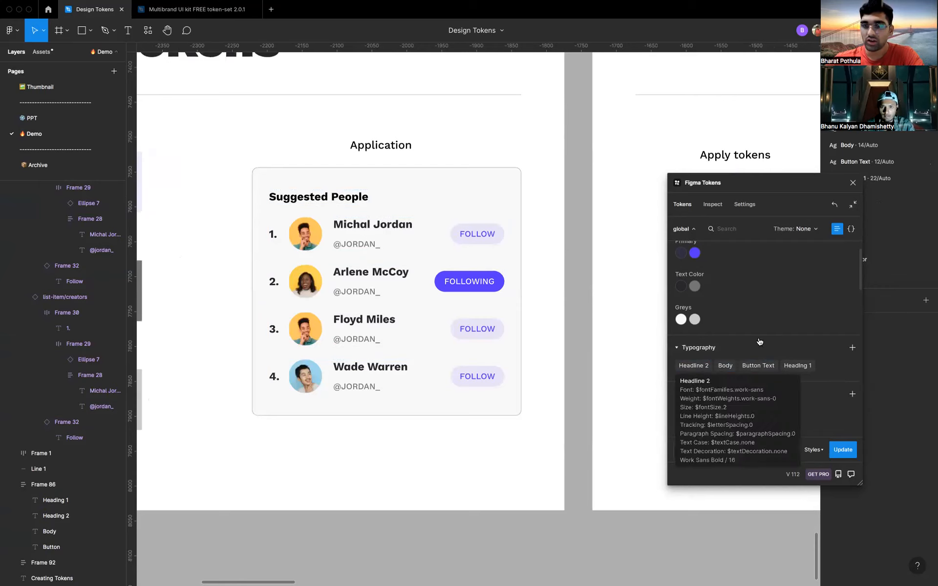
scroll(772, 337, "down", 5)
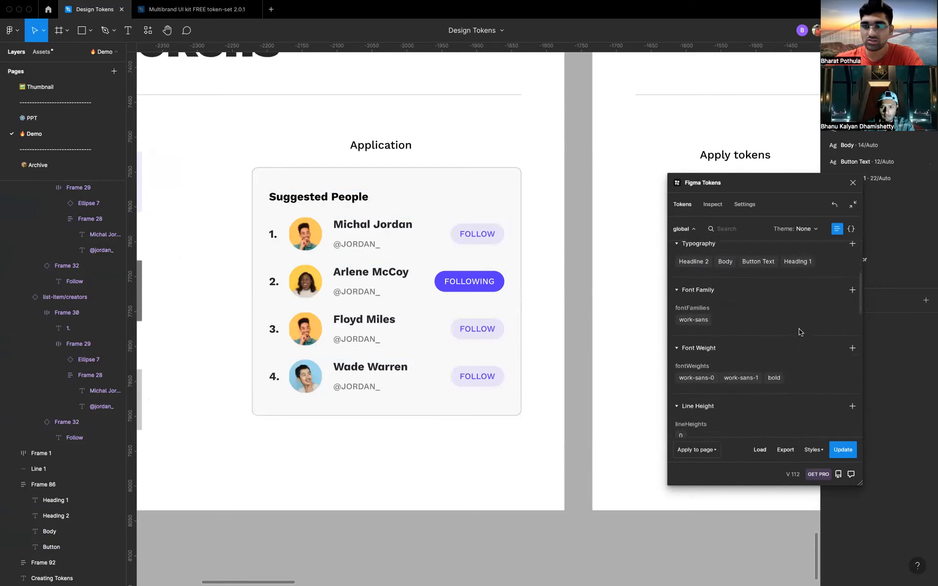
scroll(796, 327, "up", 1)
right_click(770, 289)
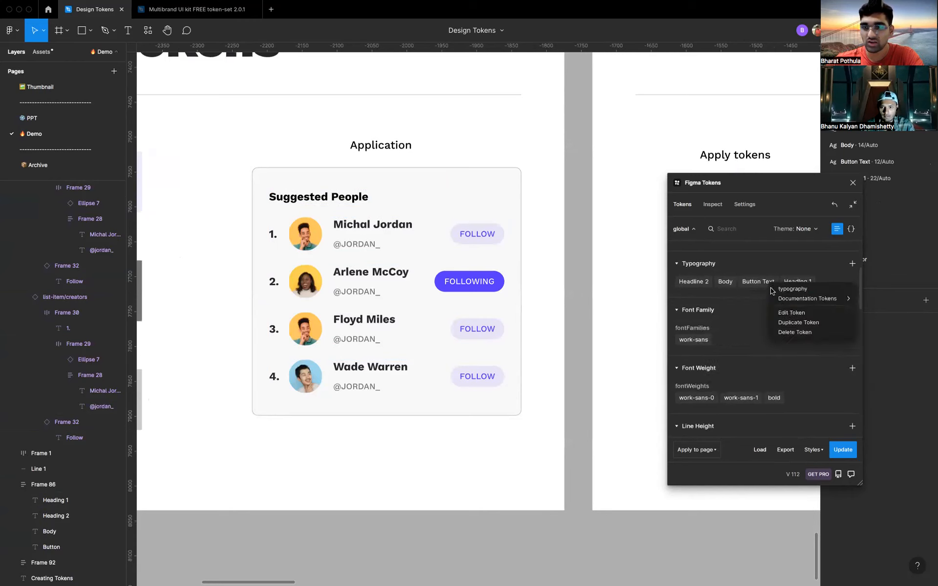
left_click(791, 313)
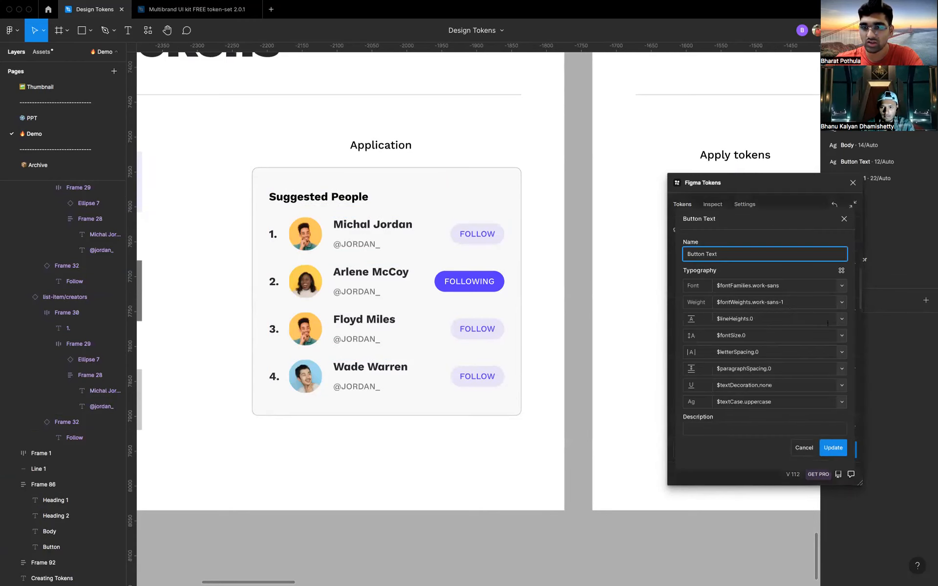
left_click(843, 304)
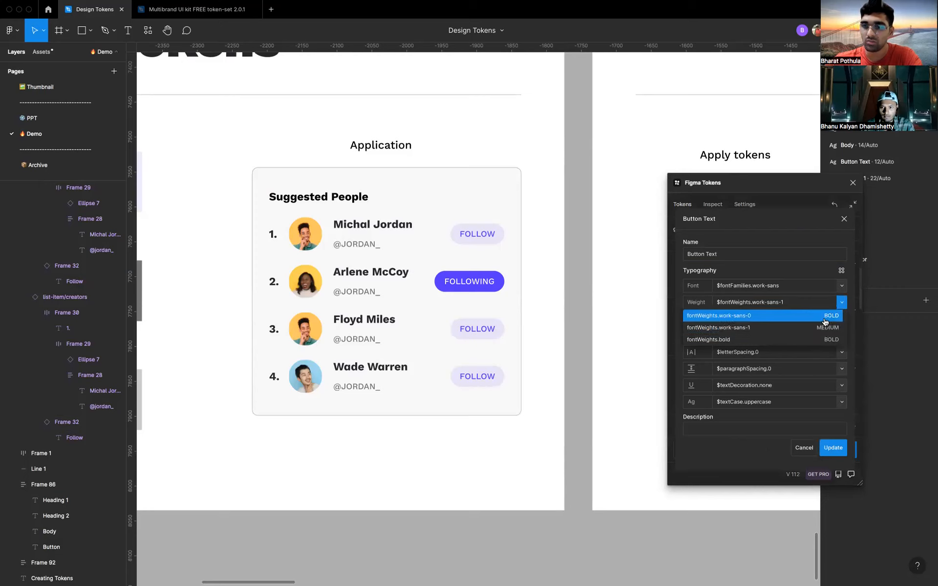
left_click(825, 316)
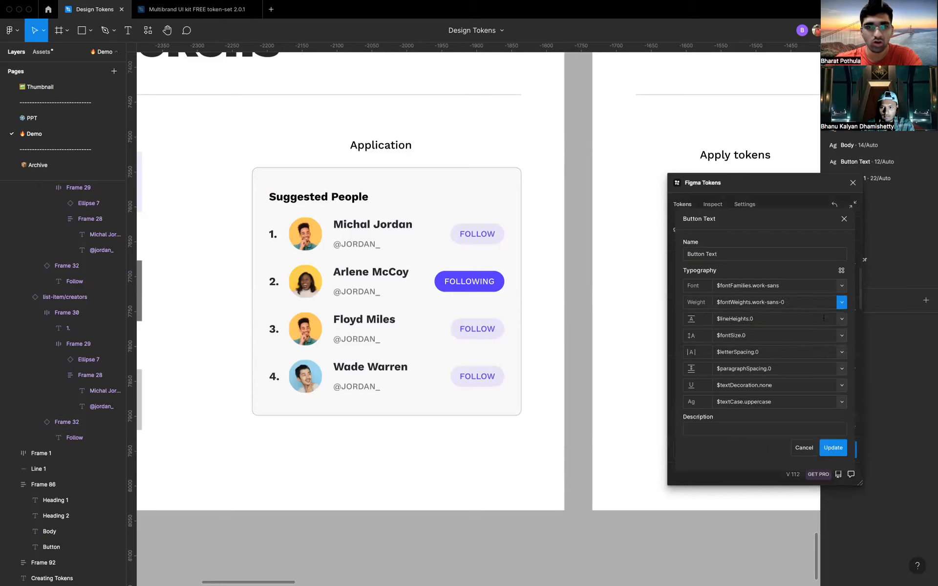
left_click(837, 451)
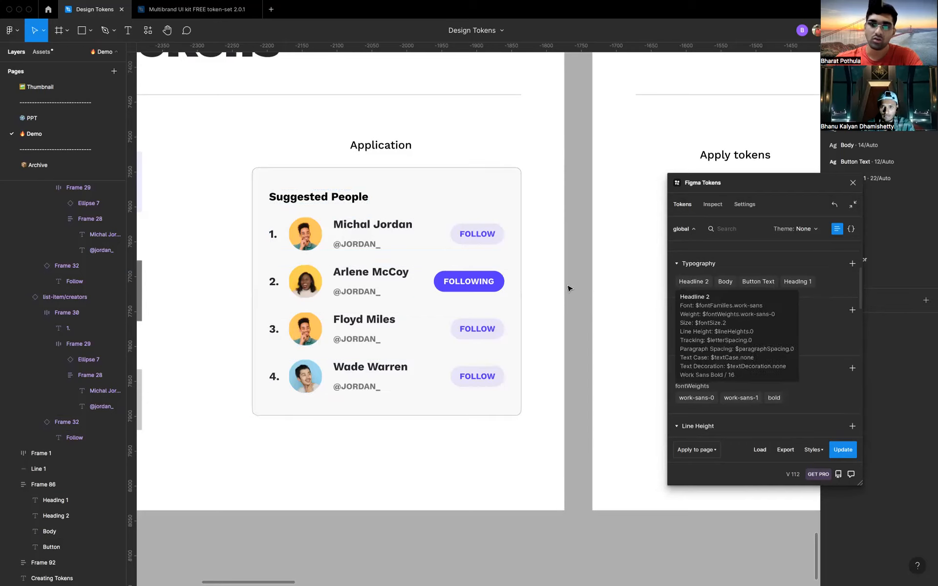
- Try the Heading 1 typography token on the Following button label, undo it and deselect the label
left_click(473, 285, "super")
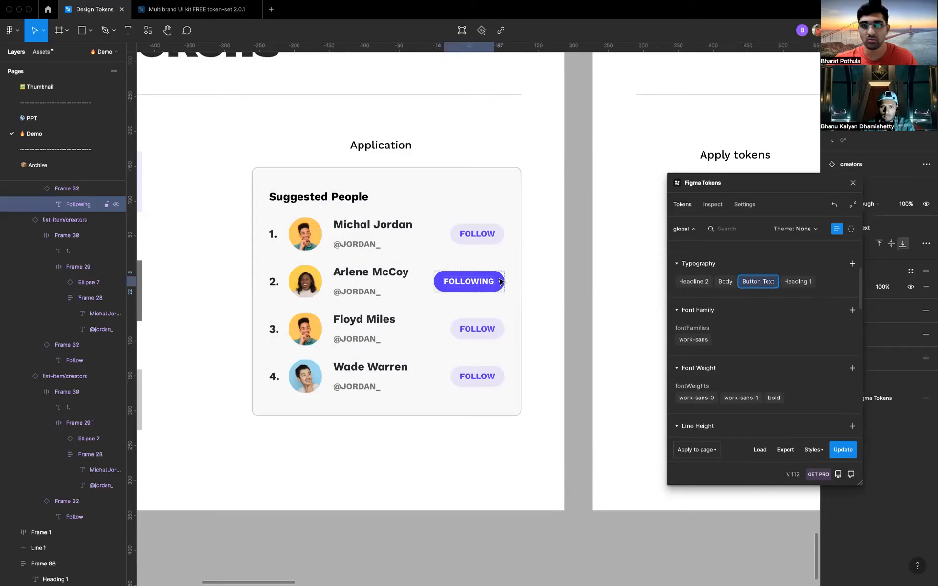
left_click(793, 282)
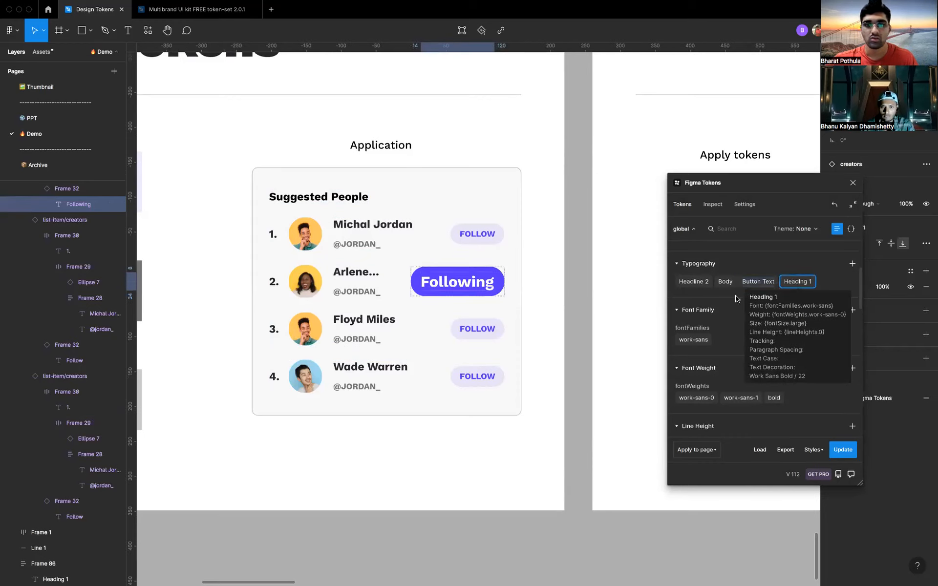
left_click(584, 299)
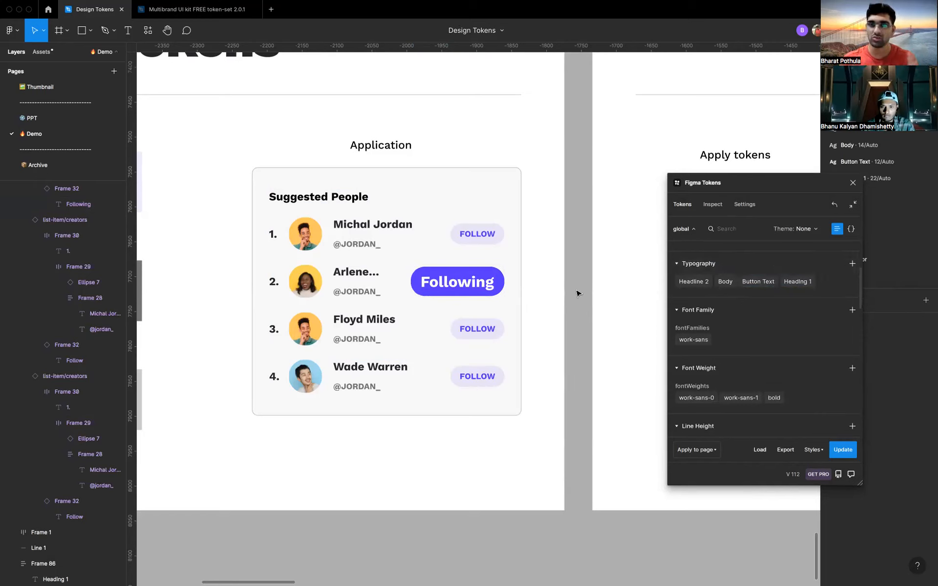
key("super+z")
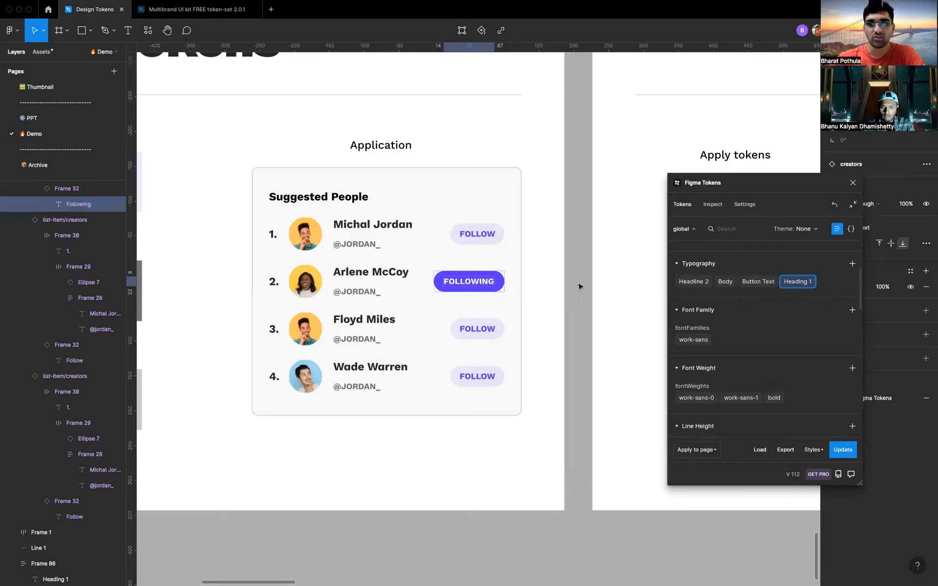
left_click(579, 287)
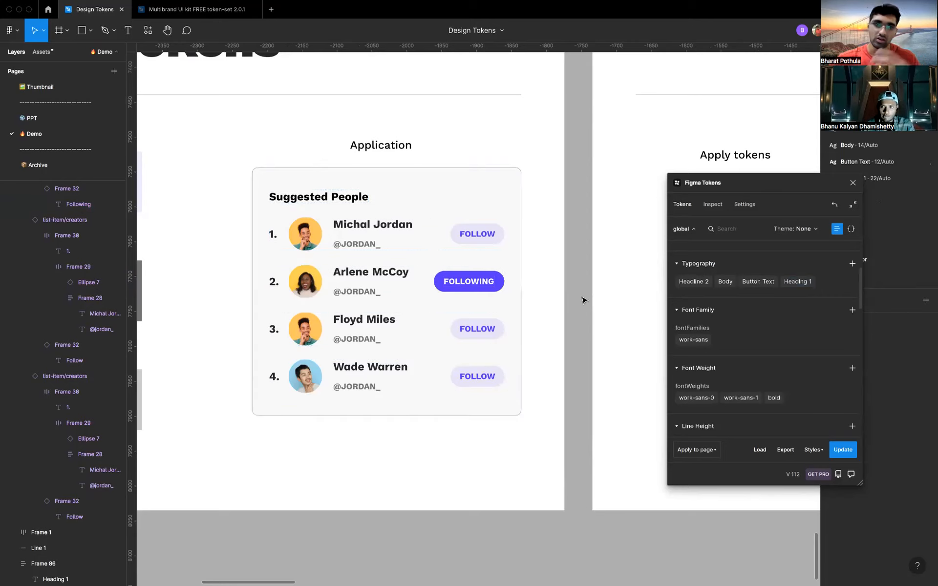
- Apply the lighter Greys color token as the fill of the Revenue card under Apply tokens and deselect the card
scroll(583, 300, "right", 5)
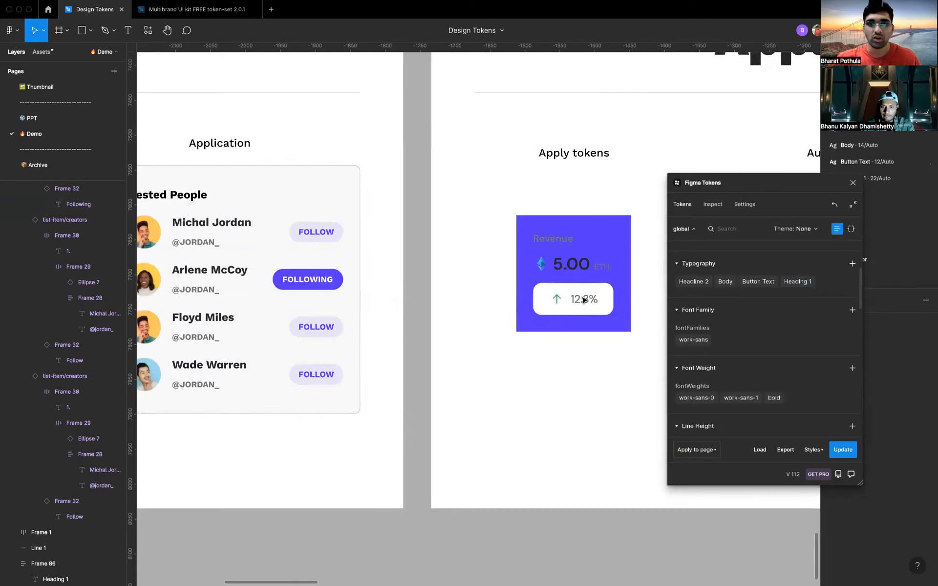
scroll(583, 300, "right", 5)
scroll(583, 300, "up", 1)
scroll(409, 307, "right", 3)
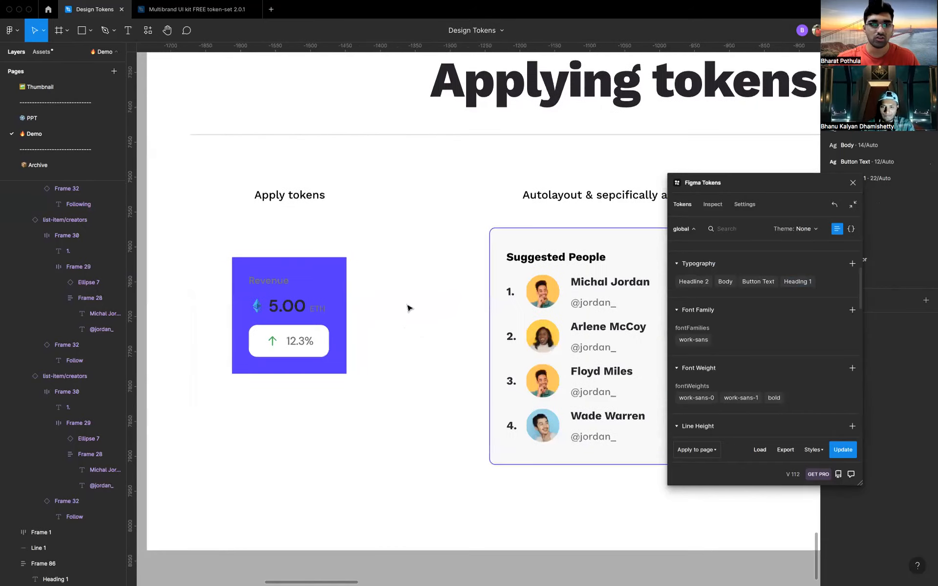
scroll(409, 307, "left", 1)
scroll(410, 308, "up", 1)
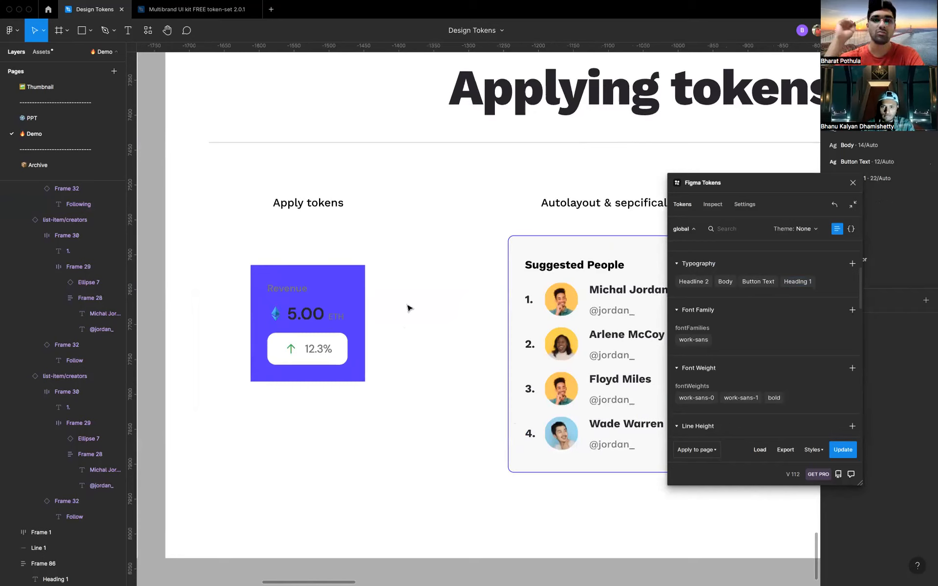
scroll(725, 313, "up", 3)
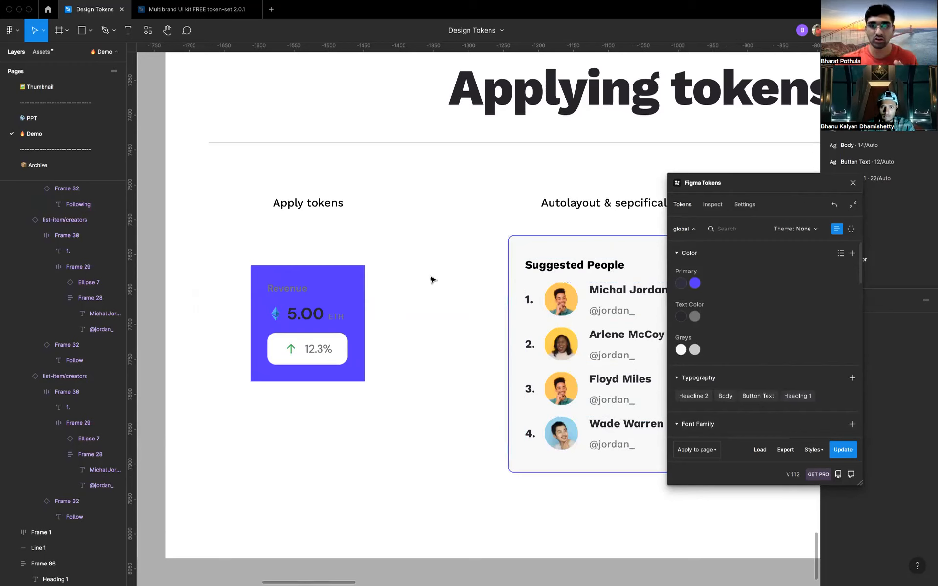
left_click(355, 295)
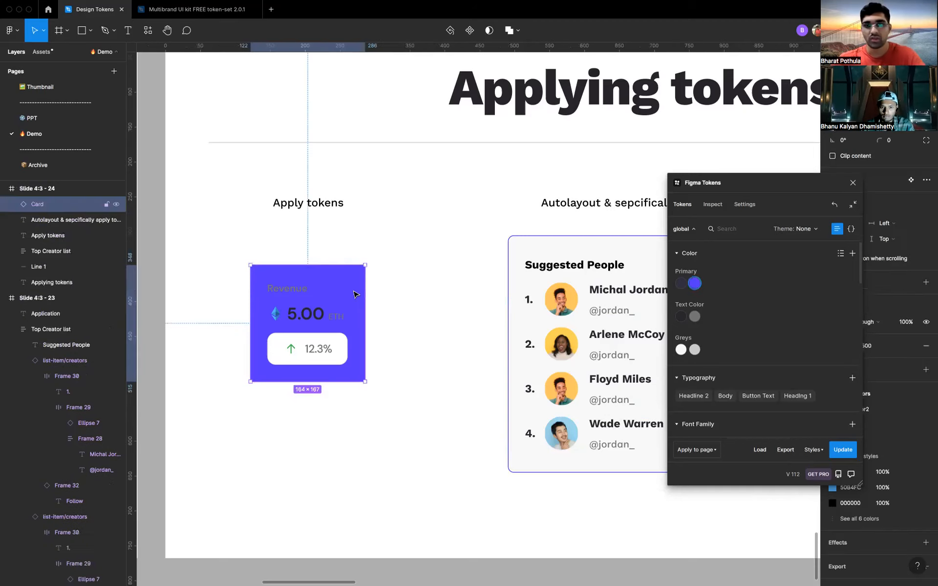
left_click(681, 350)
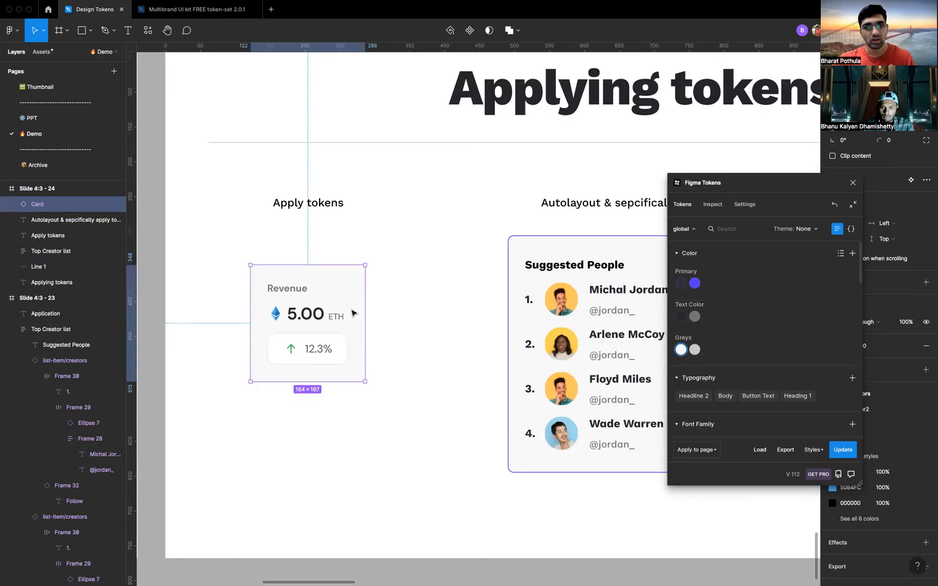
left_click(409, 321)
- Show the token sets and examine the global set's token groups from Color down to Other, beside the Autolayout example
scroll(409, 320, "right", 5)
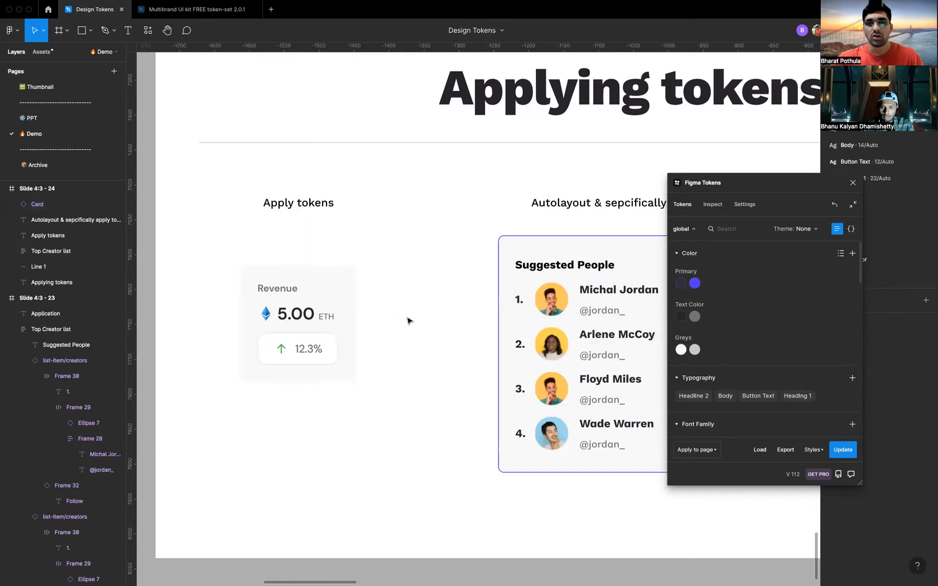
scroll(409, 320, "down", 2)
scroll(409, 320, "right", 3)
scroll(410, 320, "down", 1)
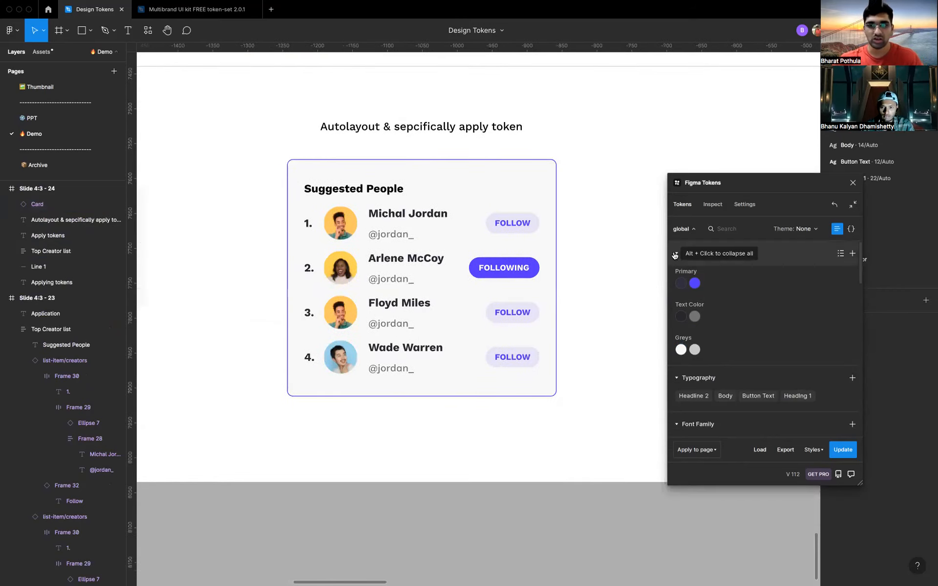
scroll(674, 254, "down", 2)
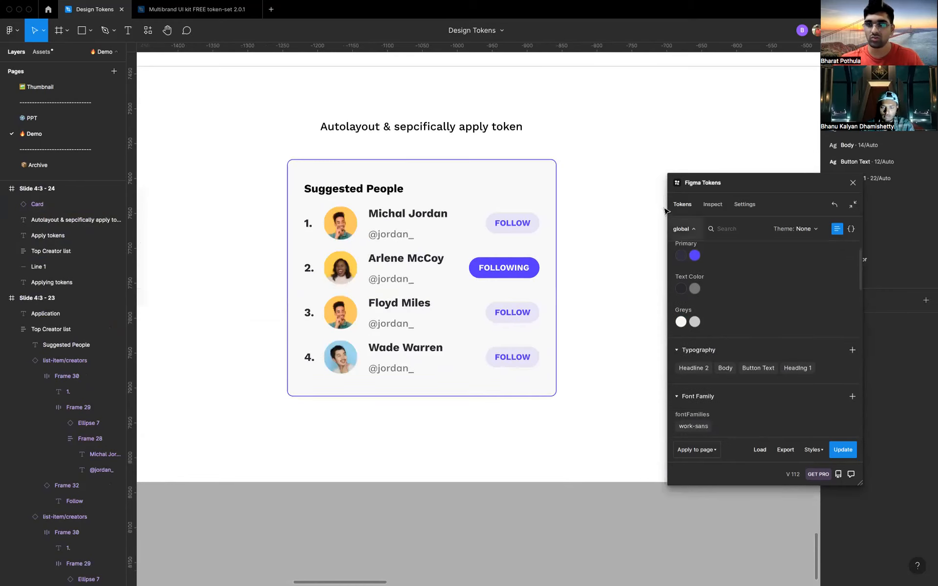
left_click(684, 228)
scroll(782, 332, "down", 5)
scroll(787, 368, "down", 5)
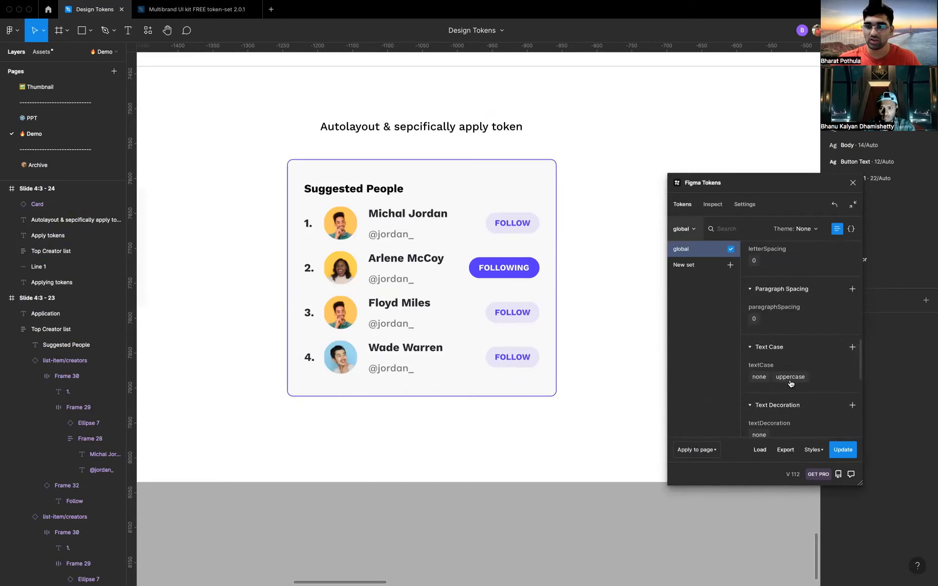
scroll(791, 384, "down", 3)
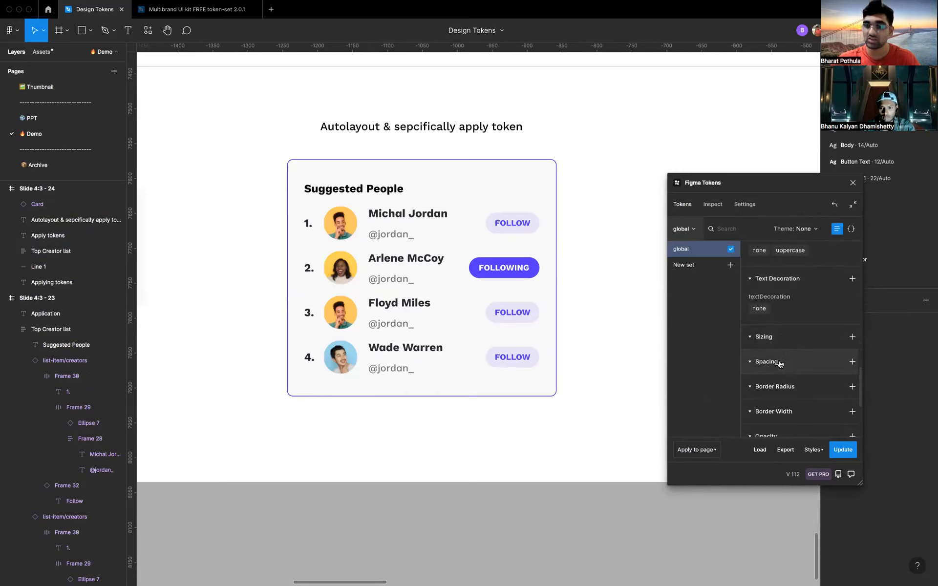
scroll(782, 364, "down", 2)
scroll(785, 362, "down", 2)
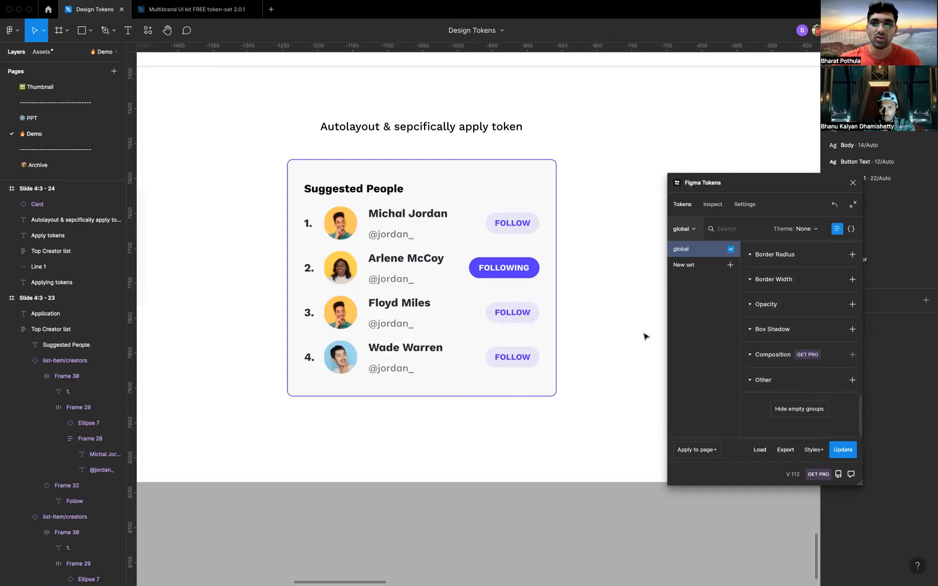
- Select the Top Creator list frame under the Autolayout heading and move the plugin window clear of its auto layout settings
left_click(549, 272)
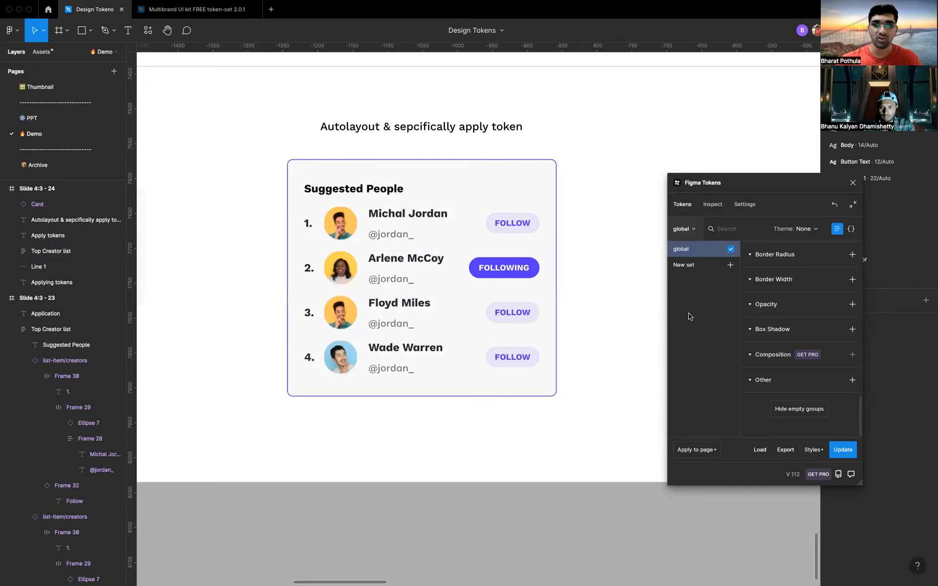
left_click(386, 236)
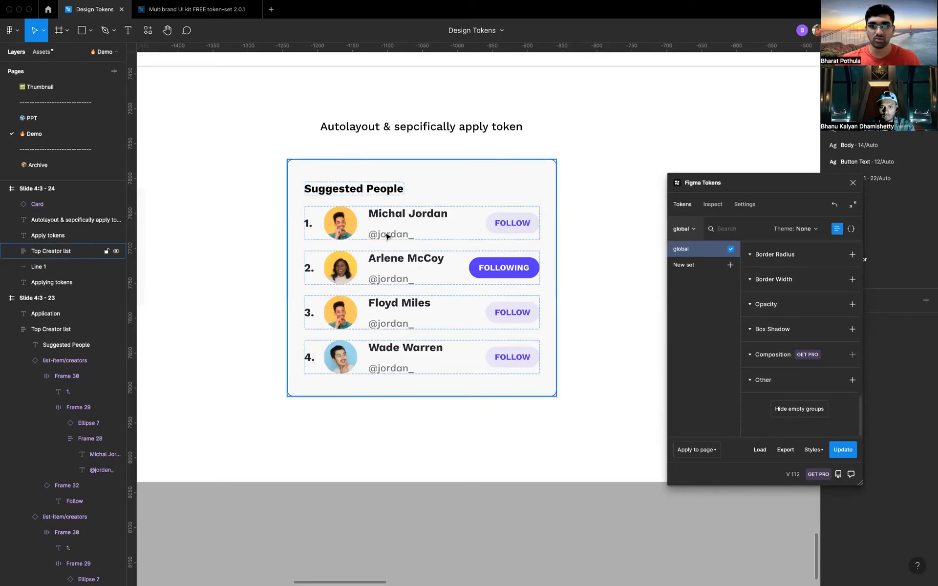
left_click_drag(750, 187, 688, 255)
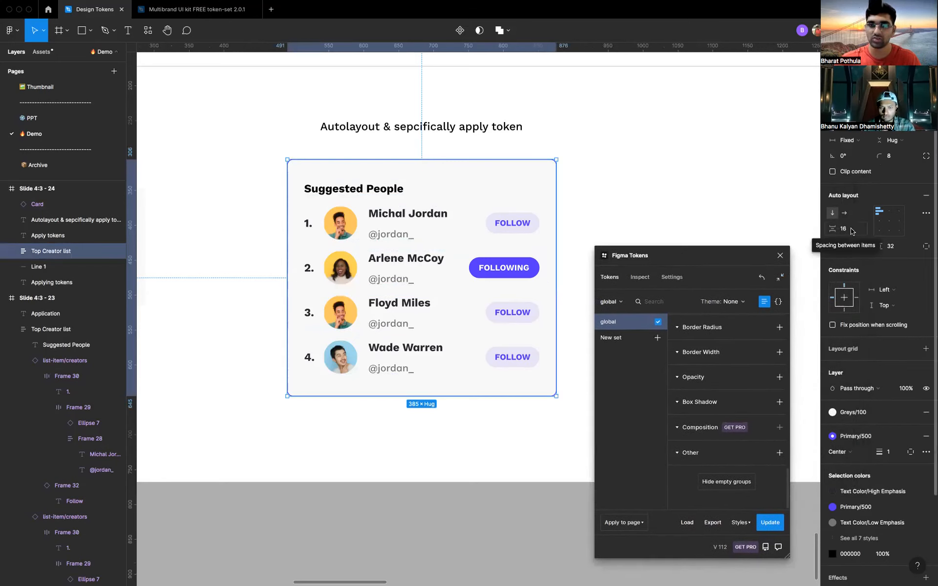
scroll(726, 399, "up", 3)
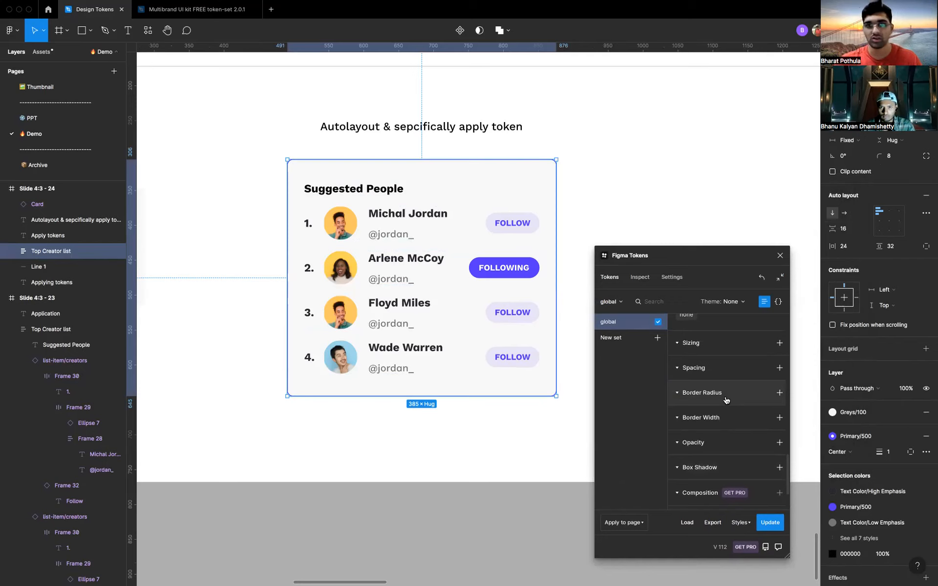
scroll(750, 371, "up", 1)
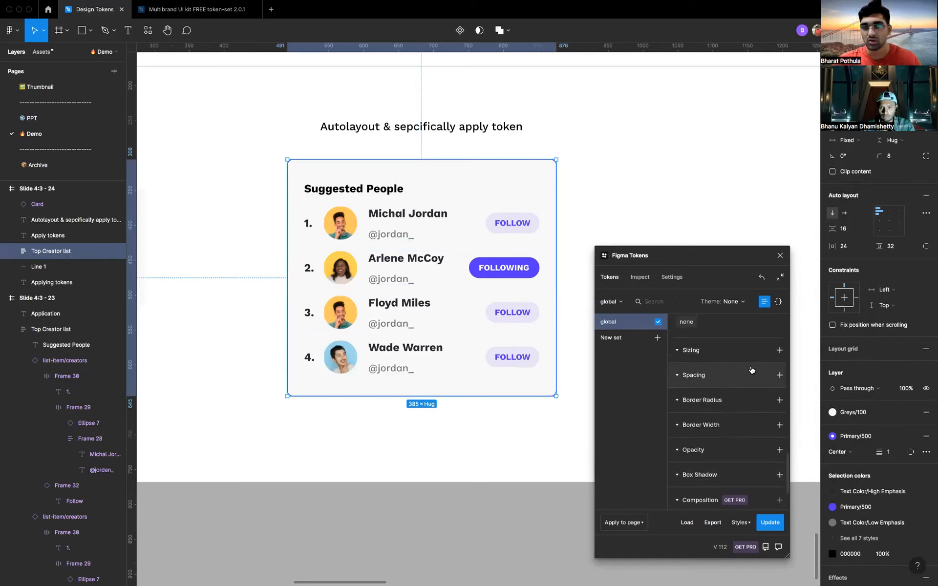
- Create a spacing token named space.xs with the value 32
left_click(780, 376)
type("space")
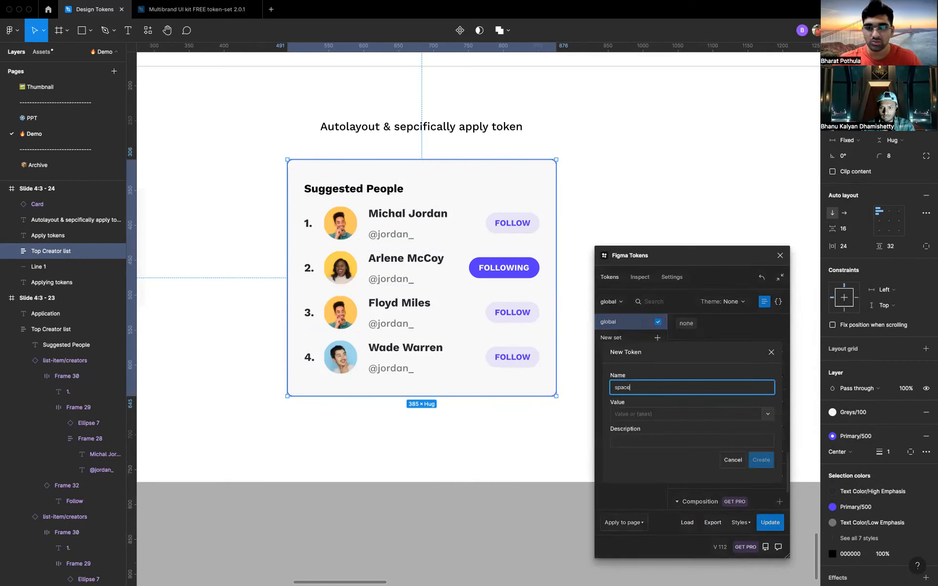
type(".xs")
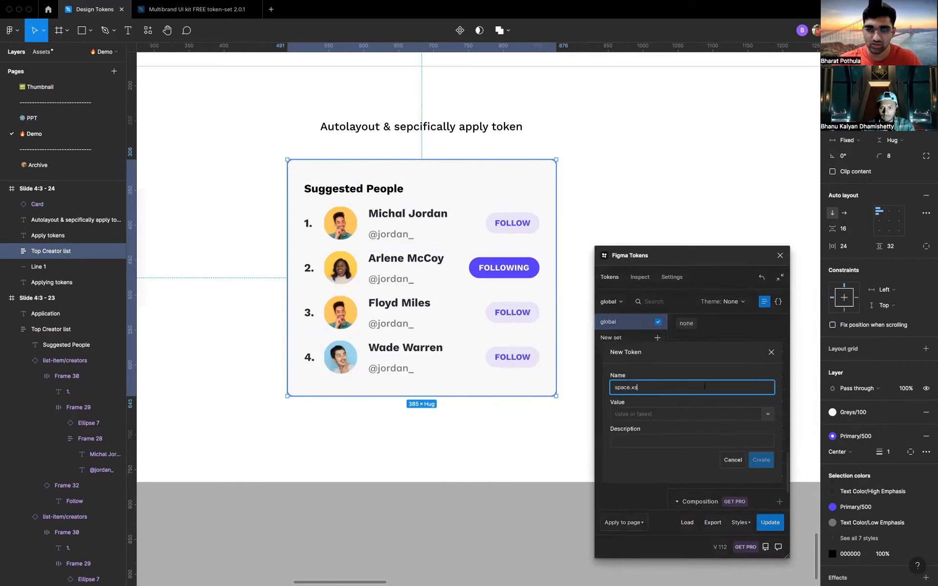
left_click(688, 413)
type("20")
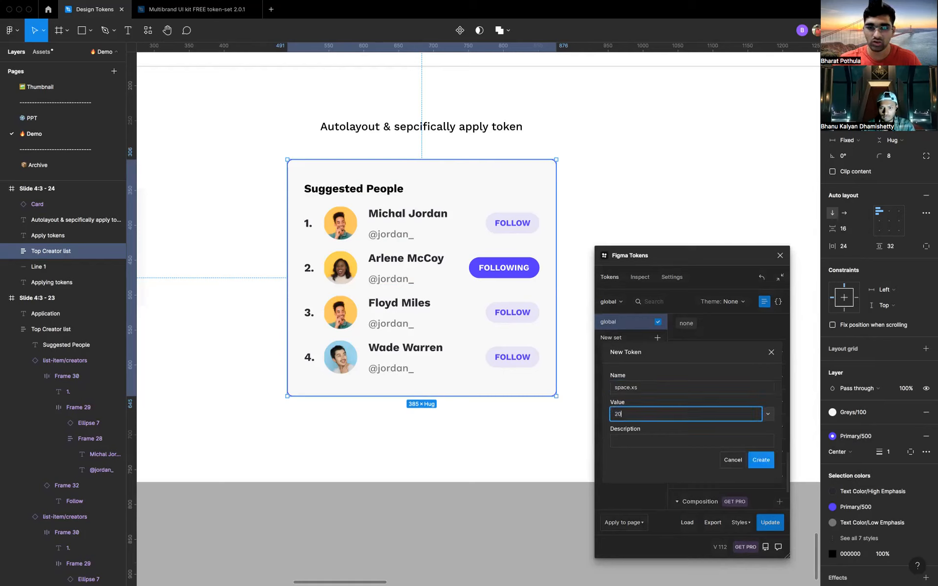
key("BackSpace")
type("32")
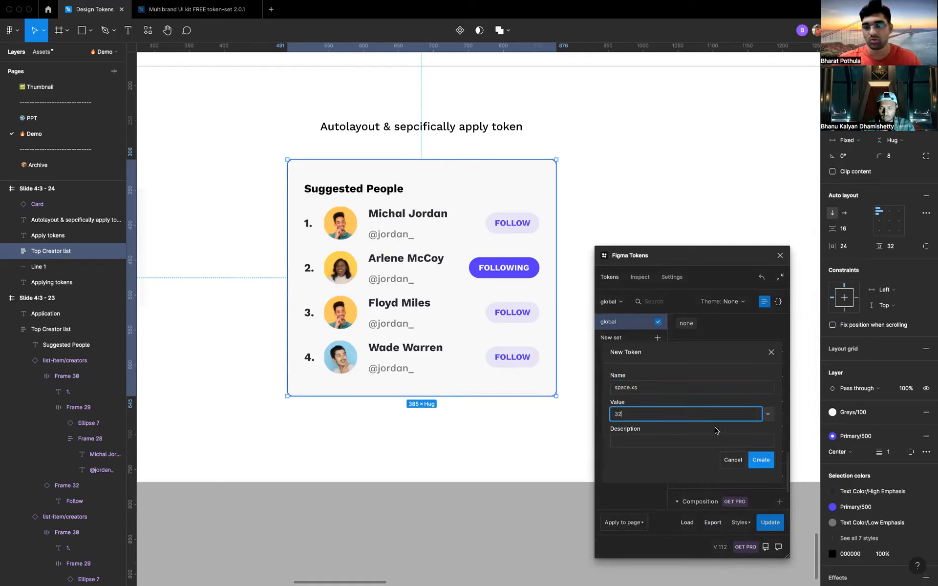
left_click(759, 460)
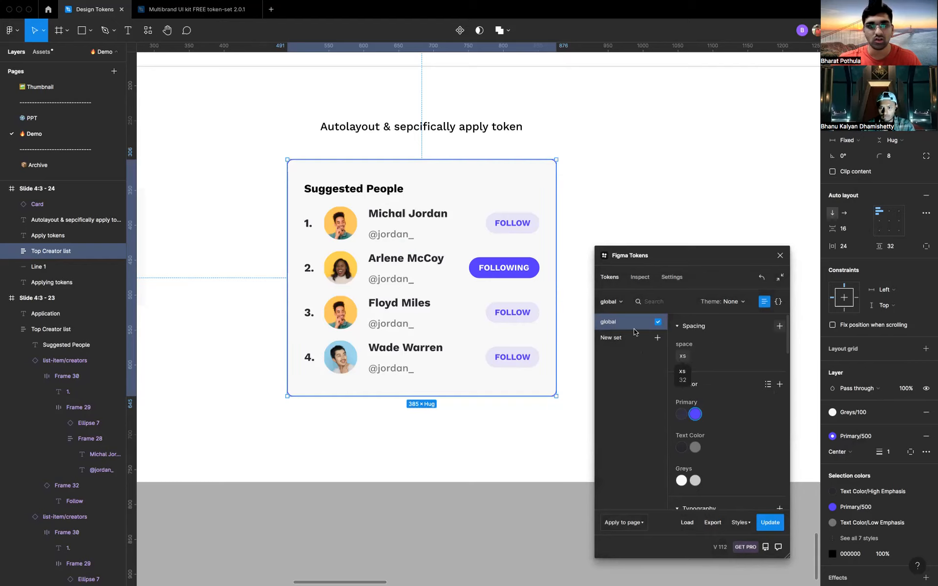
- Apply the xs spacing token to the selected Top Creator list frame and deselect it
left_click(589, 183)
left_click(490, 214)
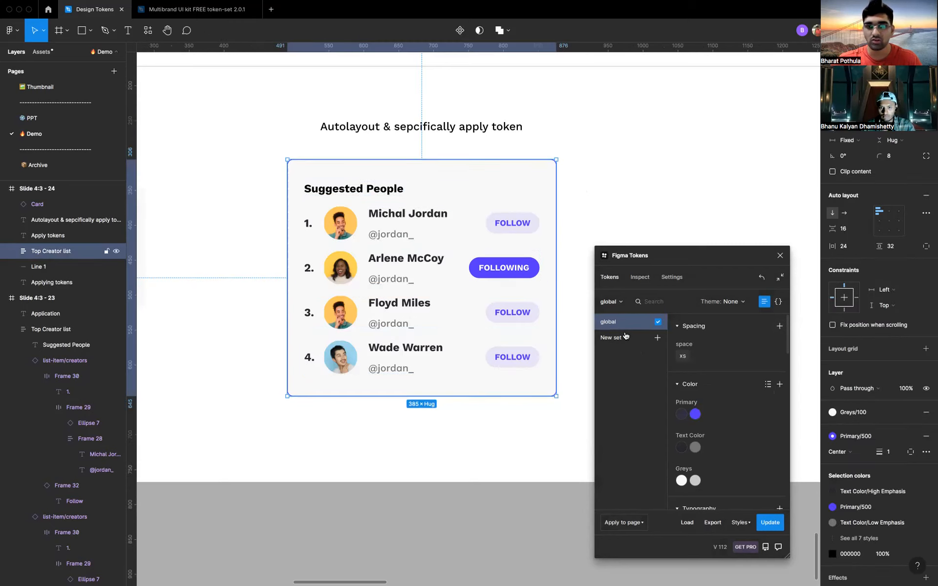
left_click(685, 362)
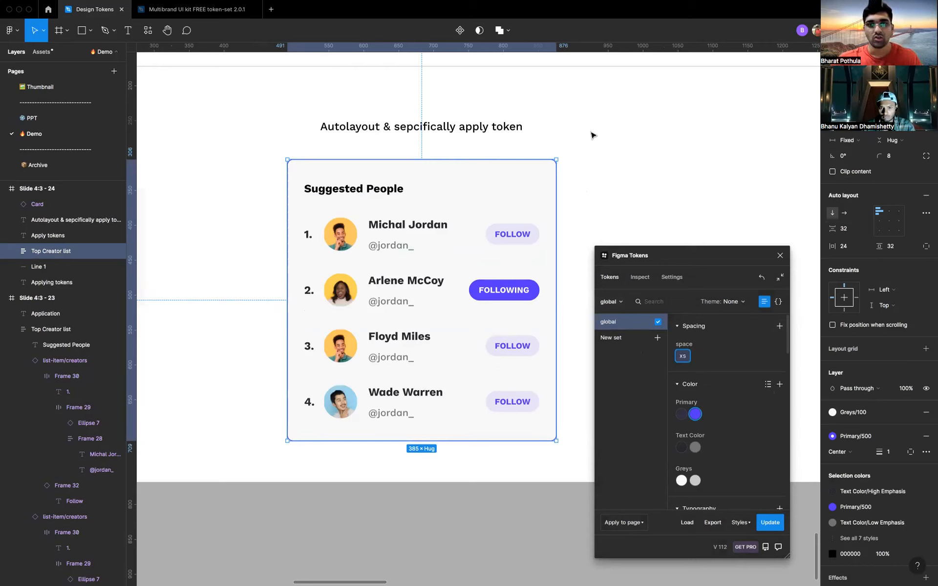
left_click(566, 201)
scroll(566, 201, "down", 1)
scroll(566, 201, "left", 1)
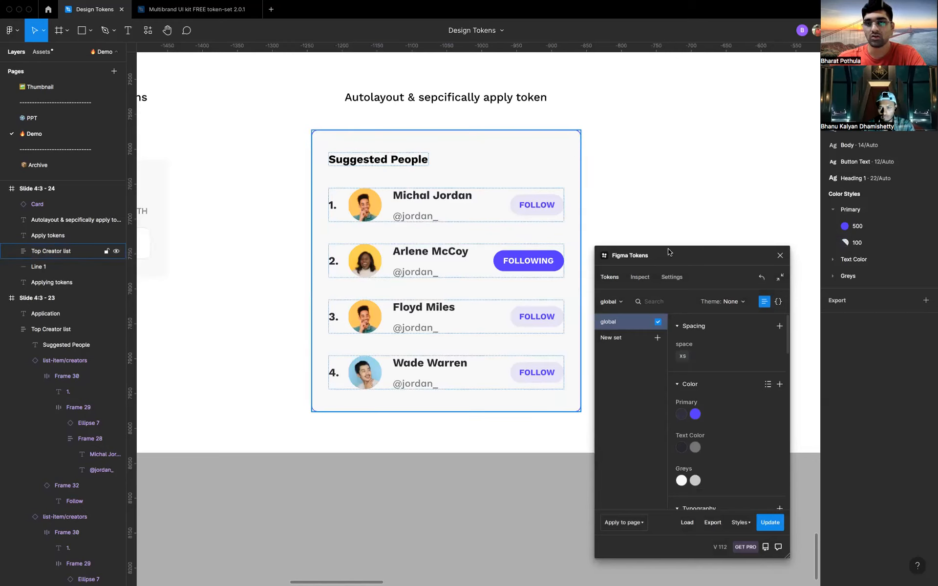
- Apply the High Emphasis text color token only as the border of the Top Creator list frame and deselect it
left_click_drag(668, 252, 682, 150)
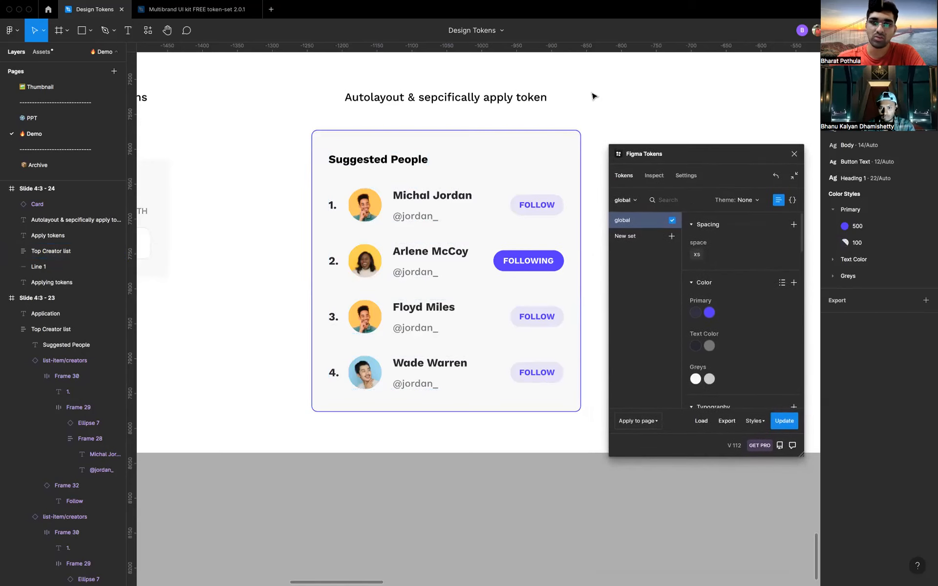
scroll(593, 96, "right", 3)
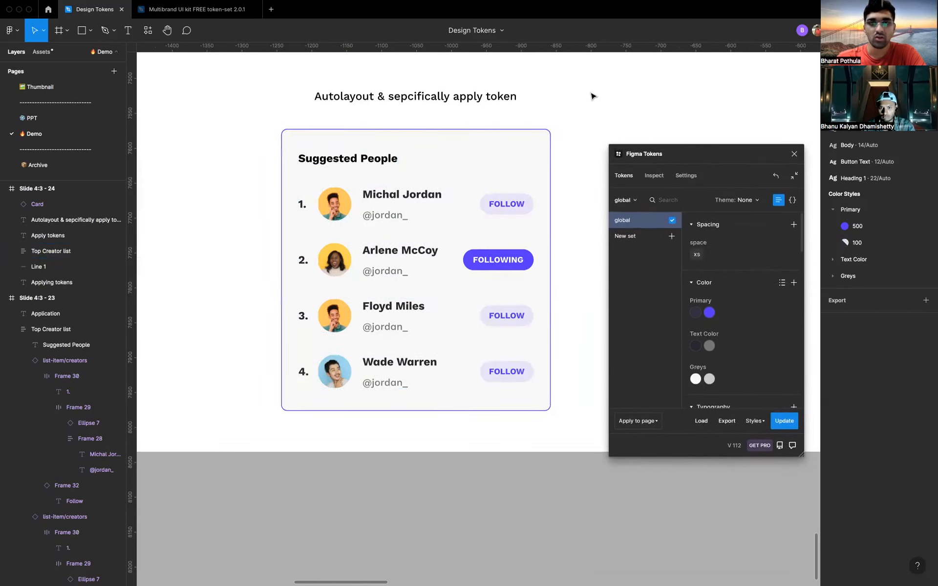
left_click(535, 155)
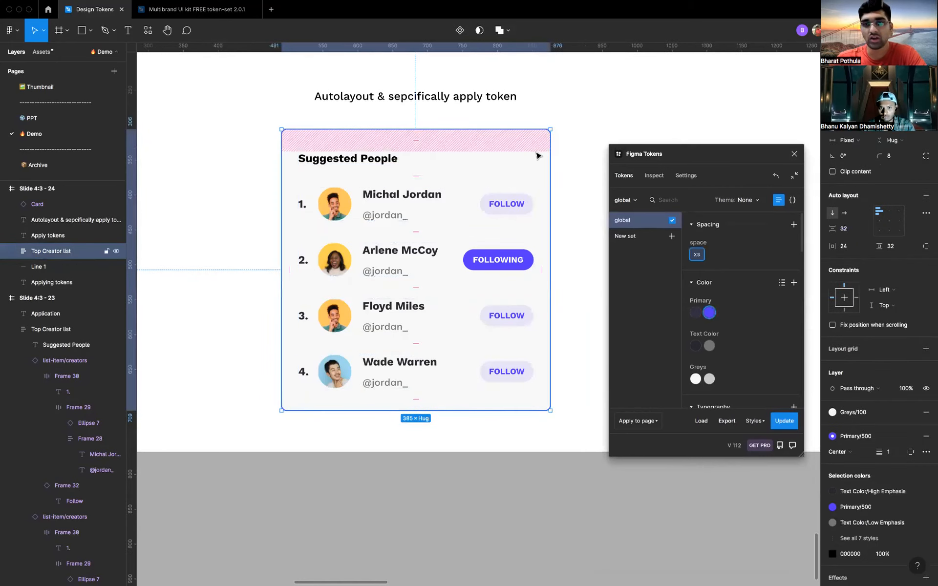
scroll(710, 327, "down", 2)
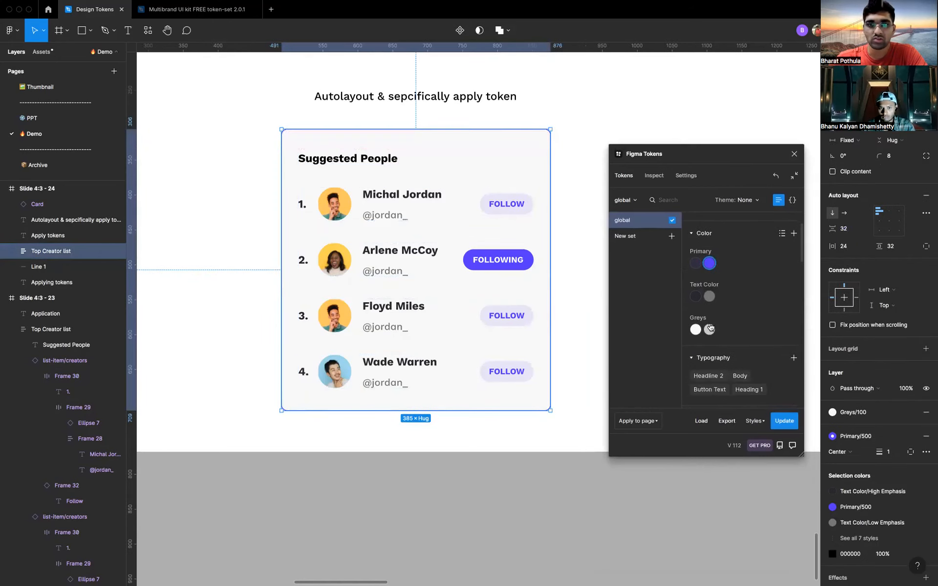
left_click(553, 170)
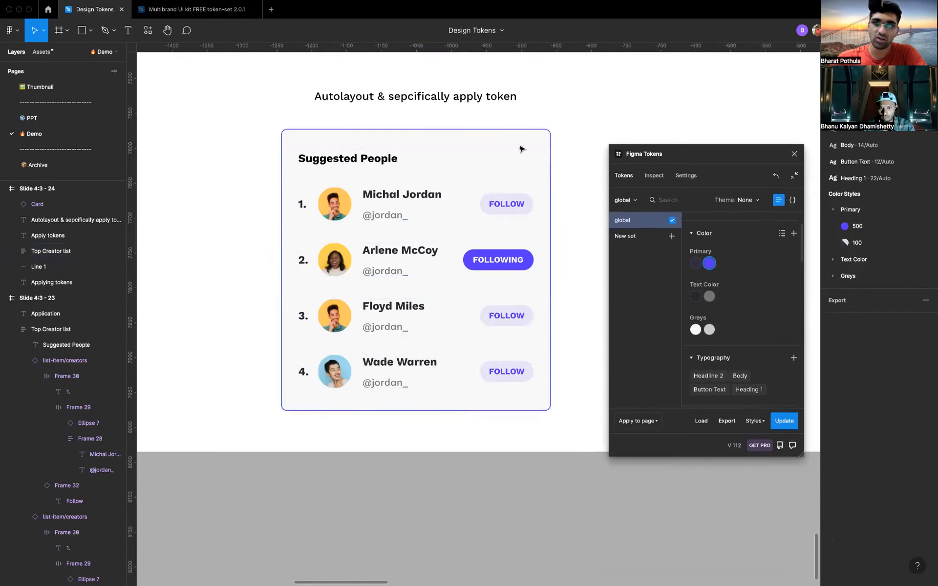
left_click(521, 149)
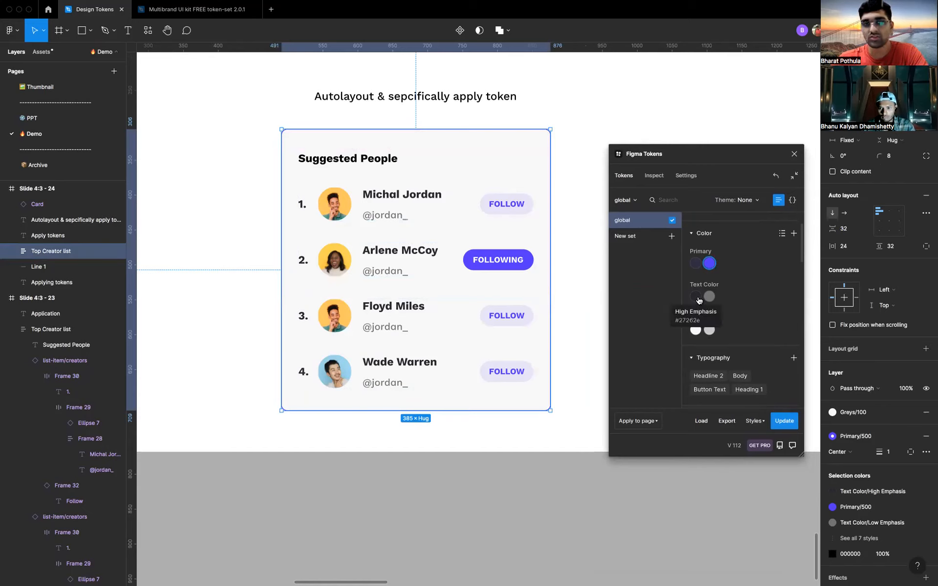
right_click(698, 299)
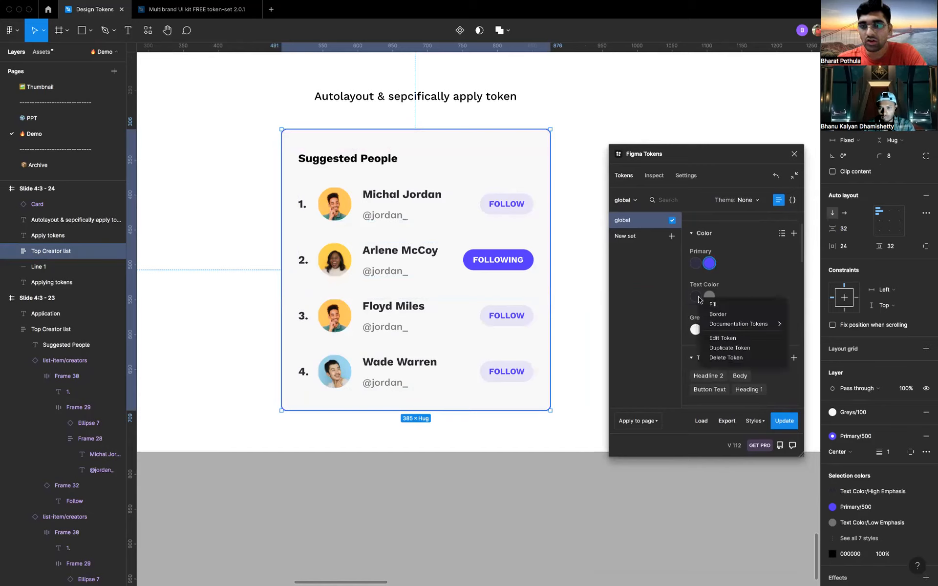
left_click(726, 315)
left_click(594, 253)
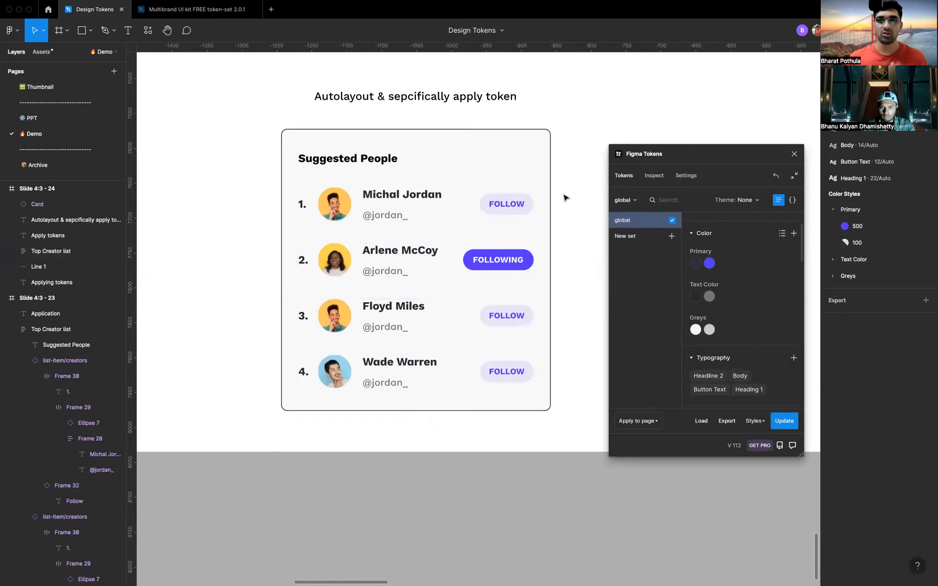
scroll(565, 198, "right", 2)
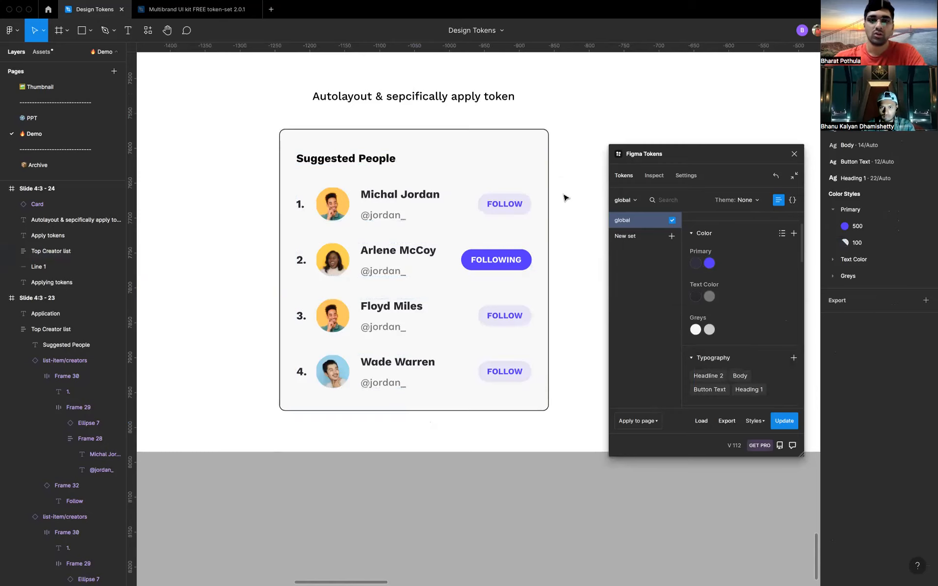
scroll(566, 198, "up", 1)
scroll(565, 200, "down", 1)
scroll(566, 200, "down", 1)
scroll(565, 200, "right", 10)
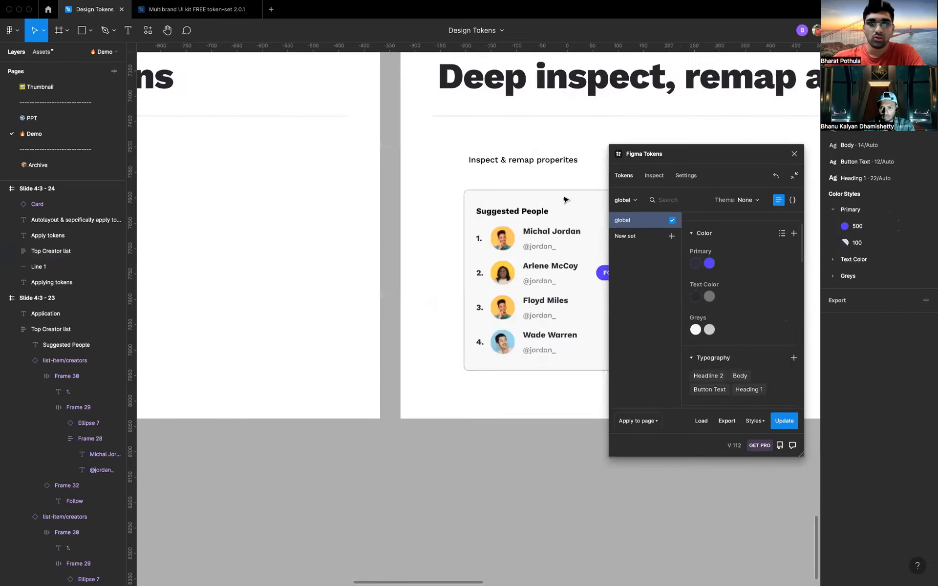
scroll(565, 199, "right", 5)
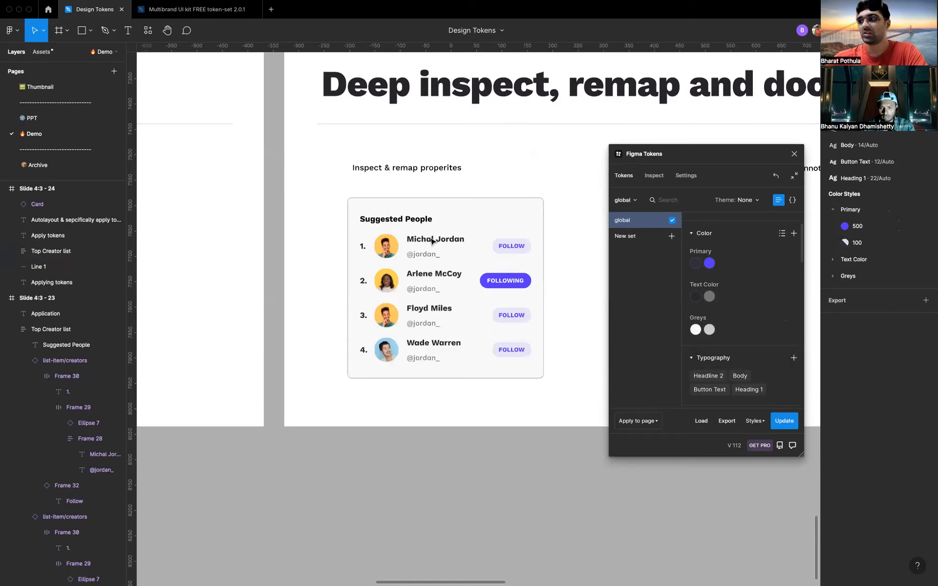
left_click(366, 242)
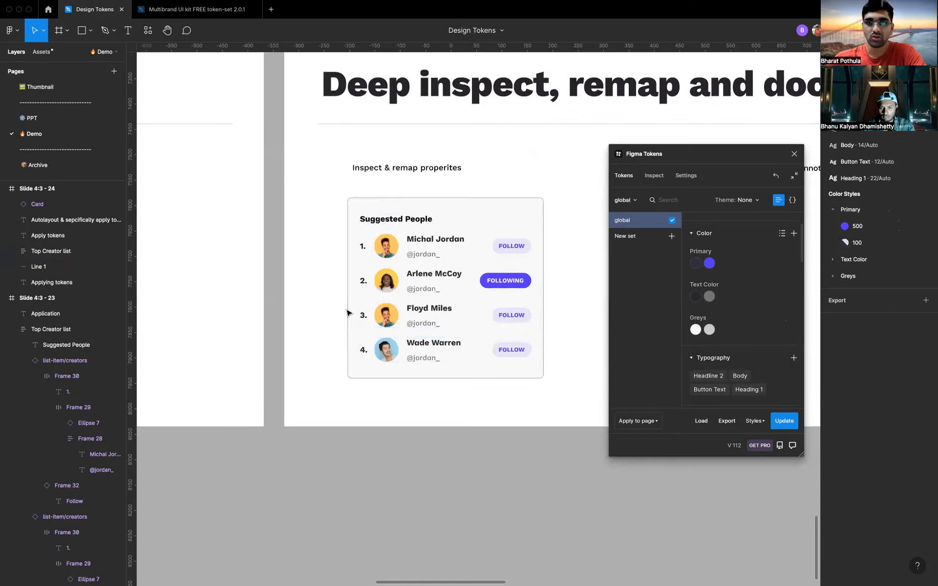
scroll(348, 313, "left", 15)
scroll(348, 312, "left", 4)
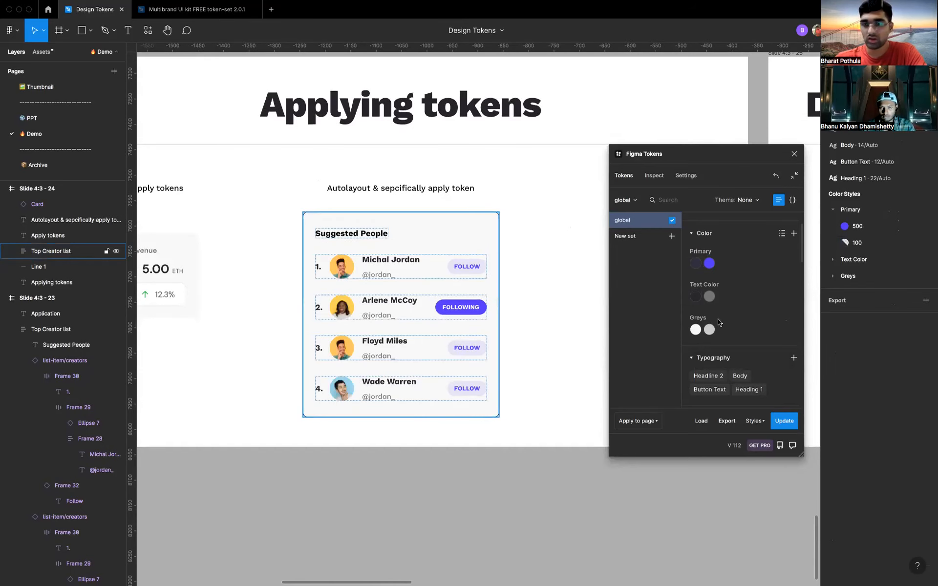
- Select the Top Creator list frame under the Autolayout heading and create a spacing token named space.grid with the value 16
scroll(720, 325, "down", 2)
scroll(719, 324, "up", 3)
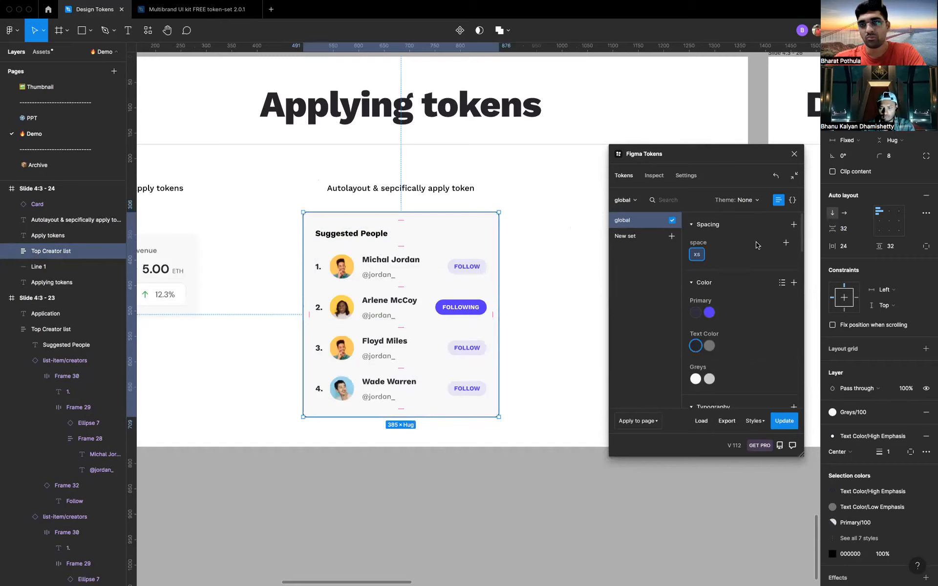
left_click(786, 247)
type("grid")
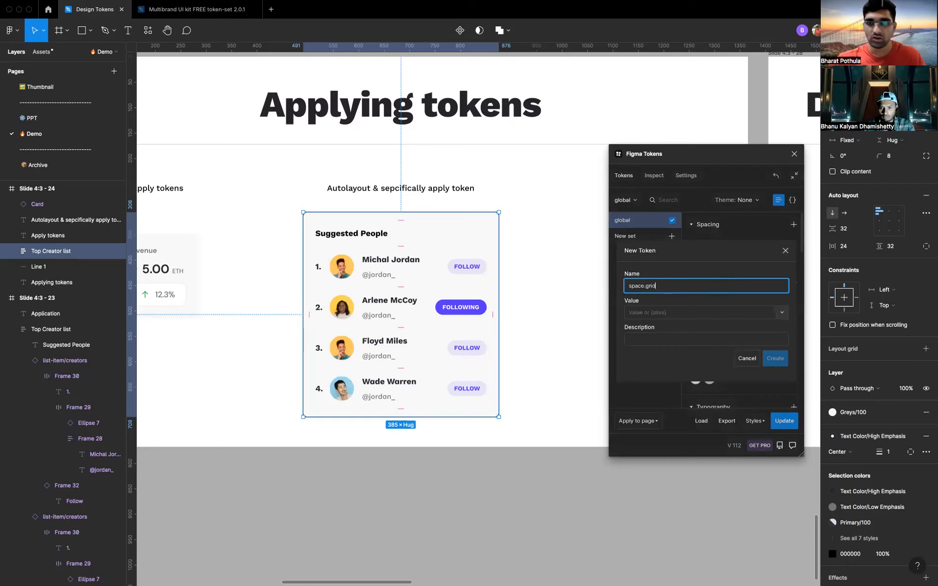
left_click(663, 314)
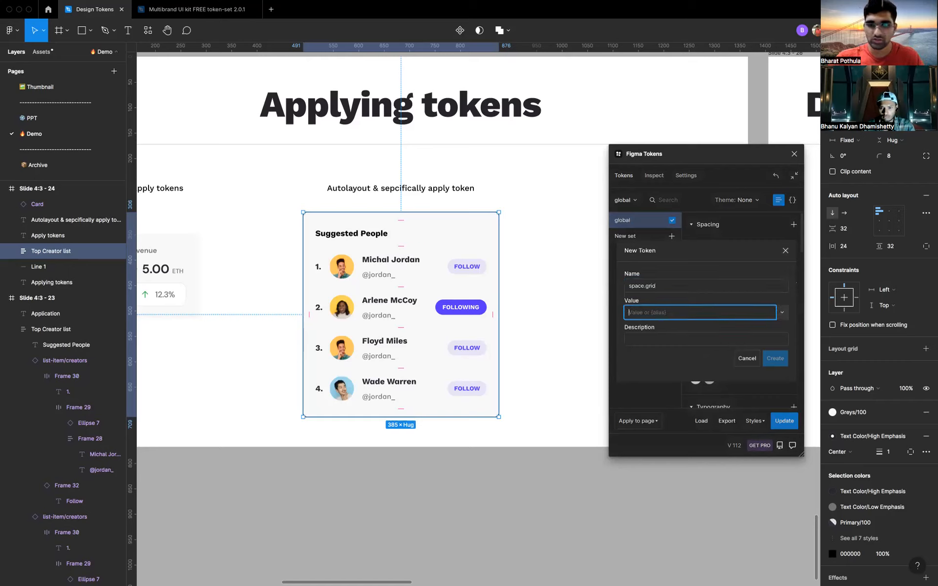
type("16")
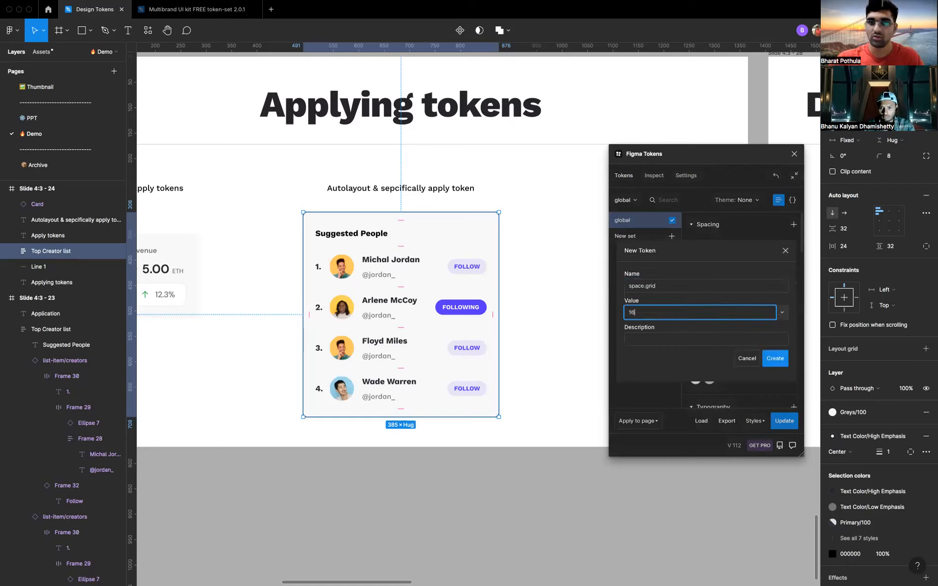
left_click(775, 359)
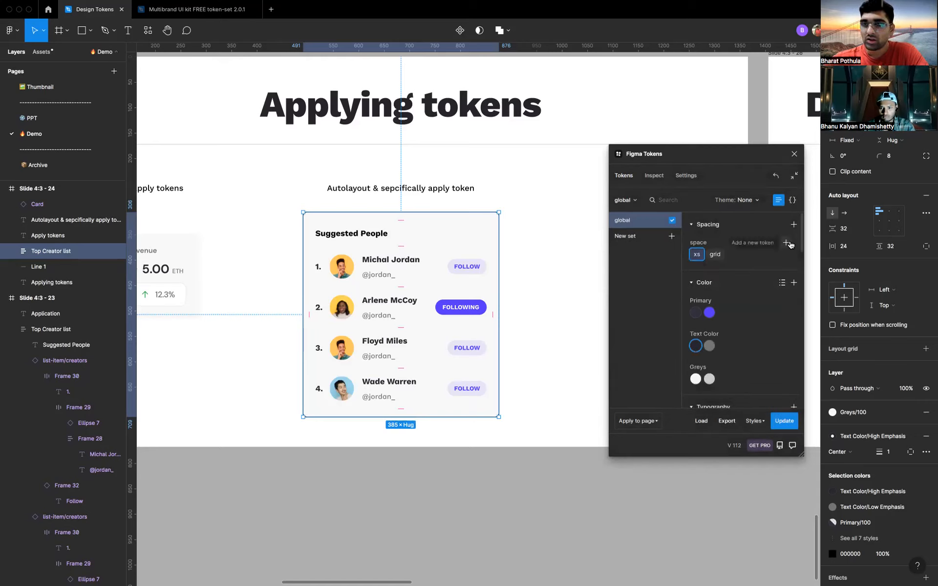
- Create a spacing token named space.vs whose value references {space.grid}
left_click(786, 248)
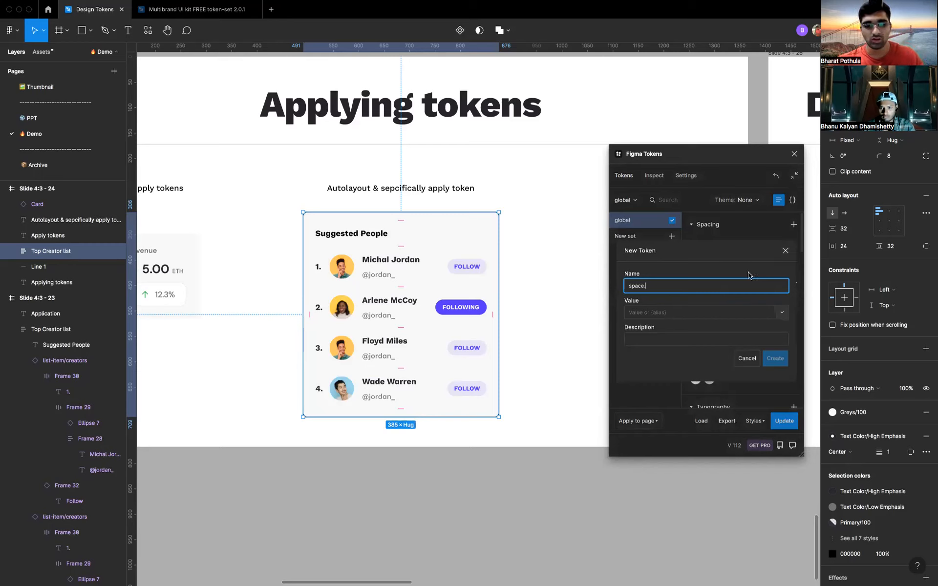
type("v")
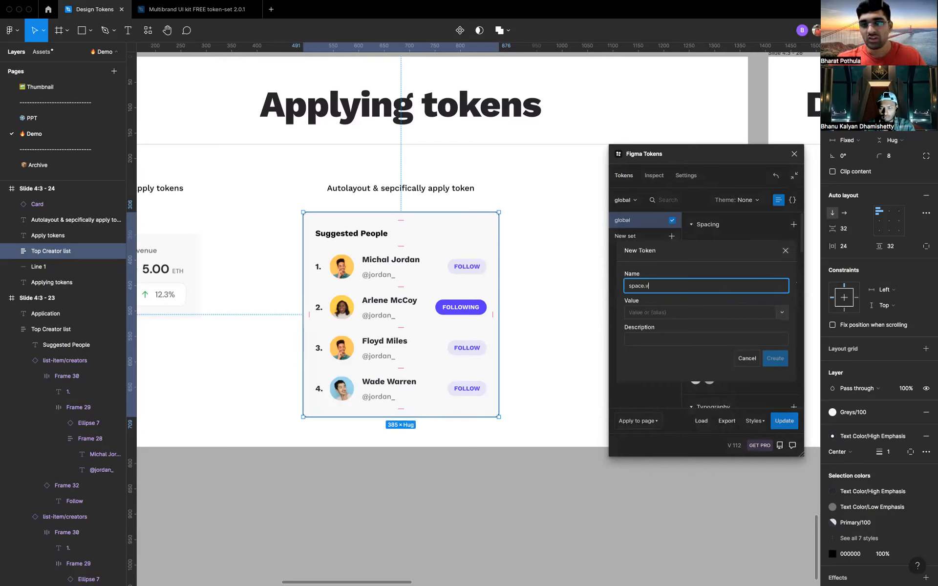
type("s")
left_click(775, 313)
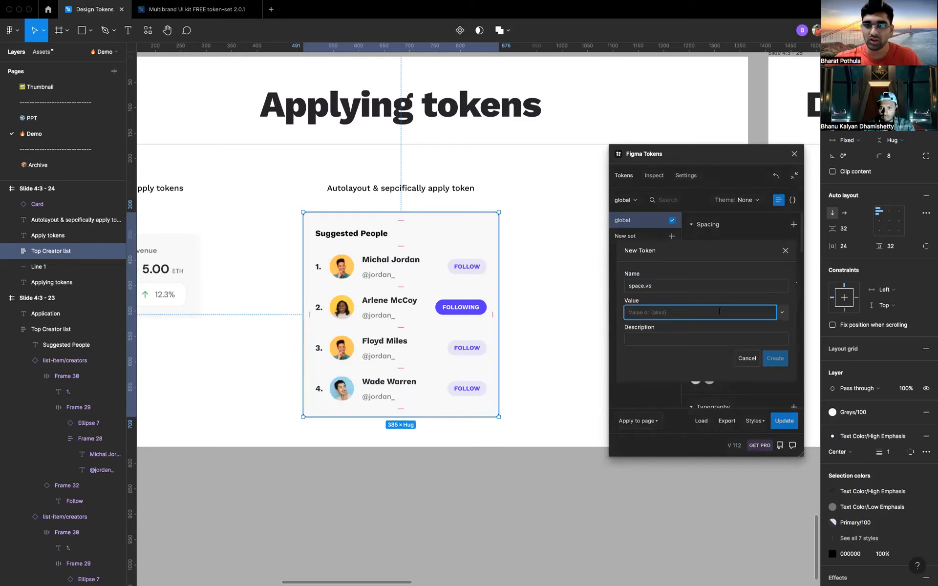
left_click(782, 313)
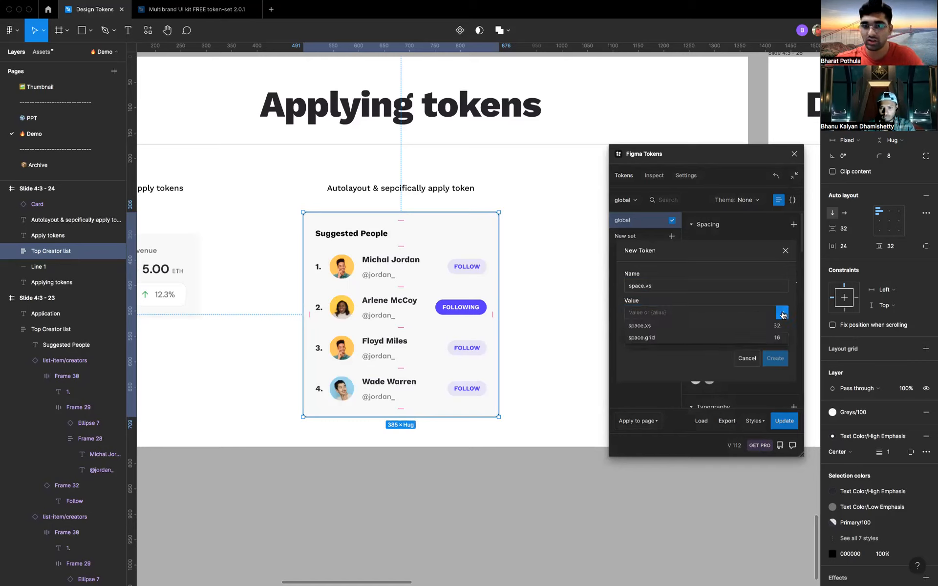
double_click(786, 315)
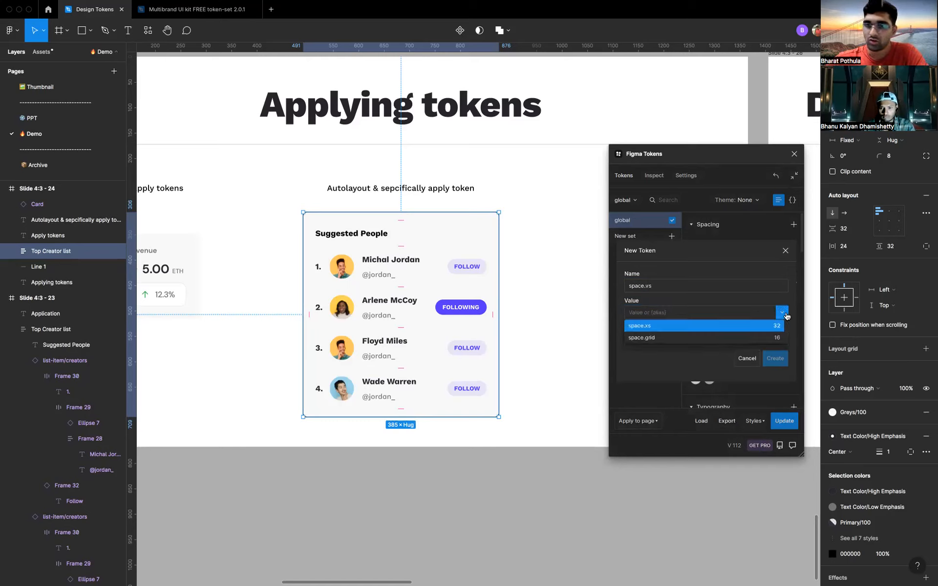
left_click(731, 313)
type("{")
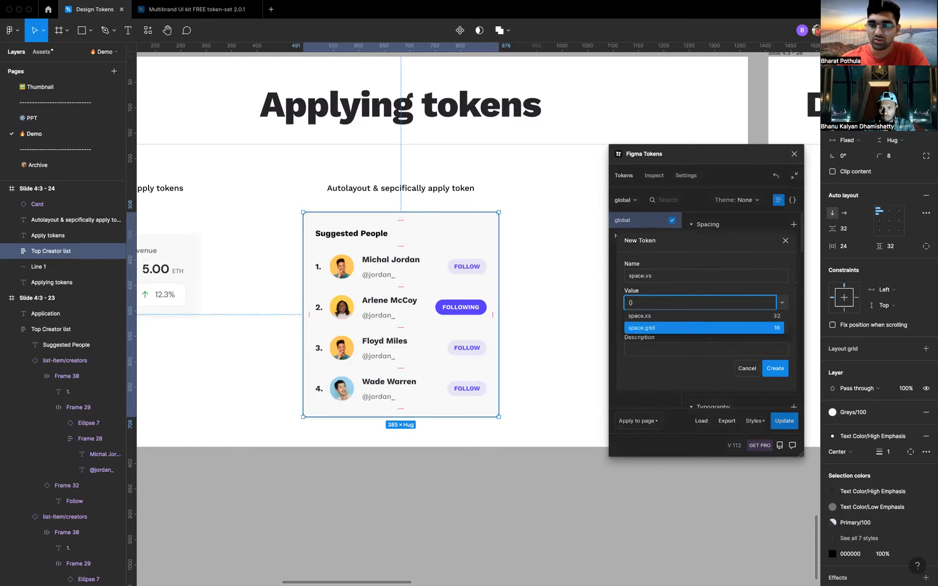
key("BackSpace")
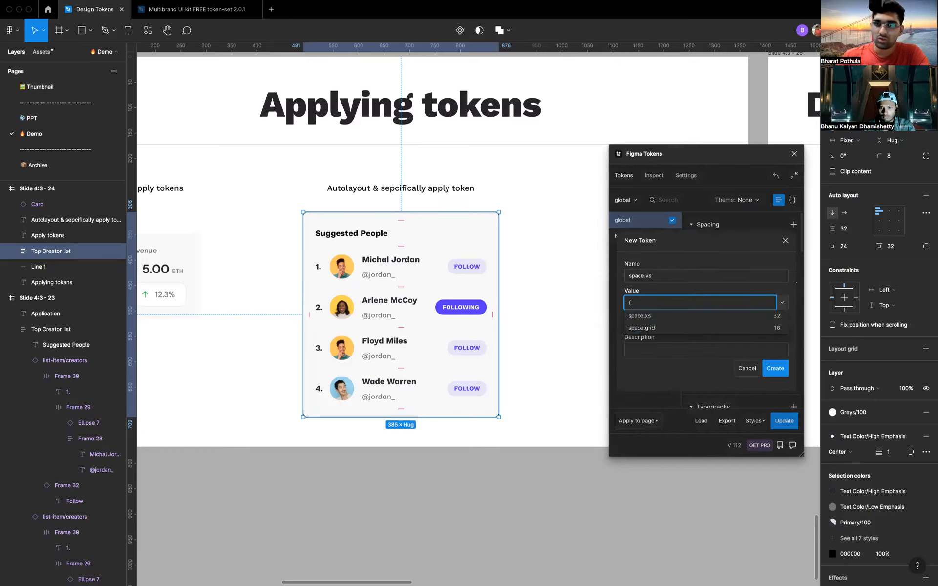
left_click(772, 338)
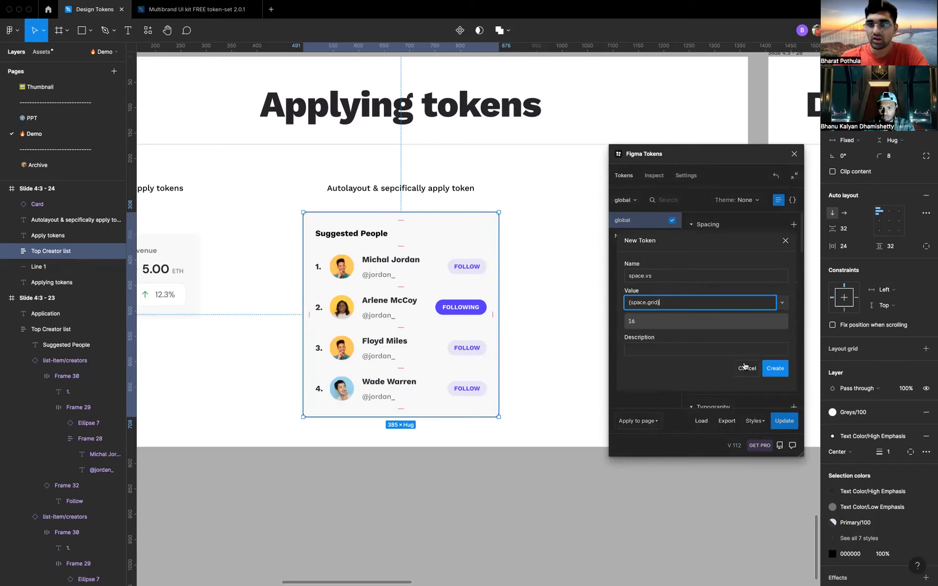
left_click(772, 371)
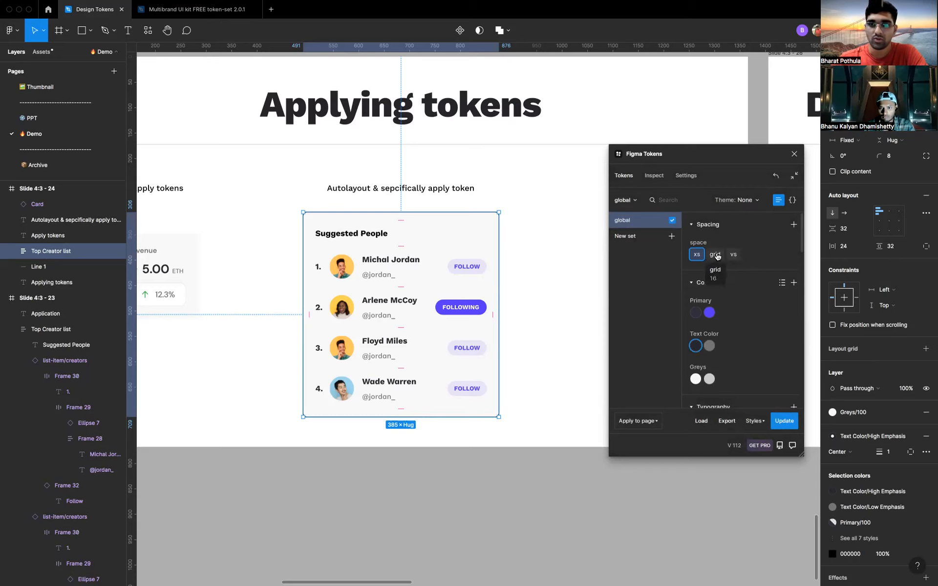
- Edit the xs spacing token so its value is {space.vs} * 2
right_click(701, 254)
left_click(701, 254)
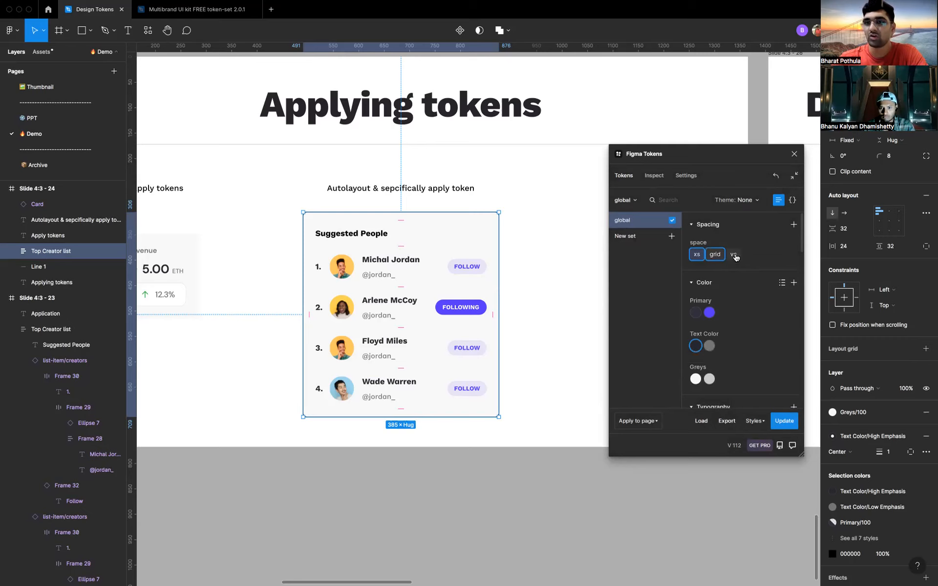
right_click(697, 258)
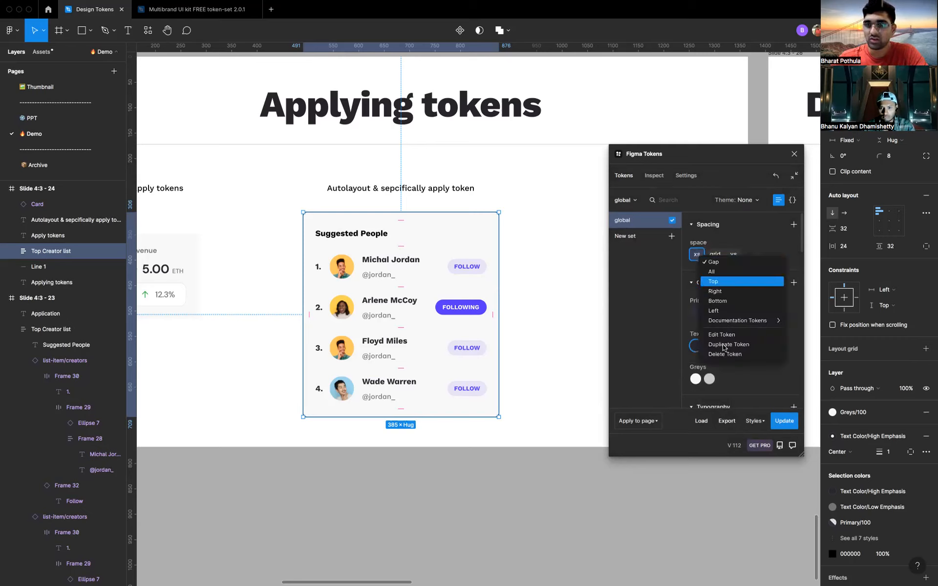
left_click(732, 332)
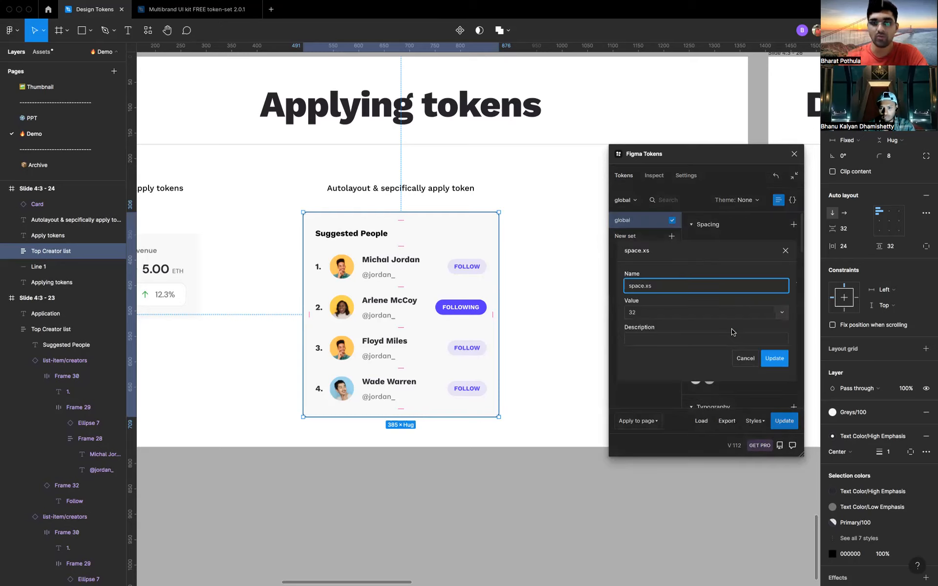
left_click(687, 311)
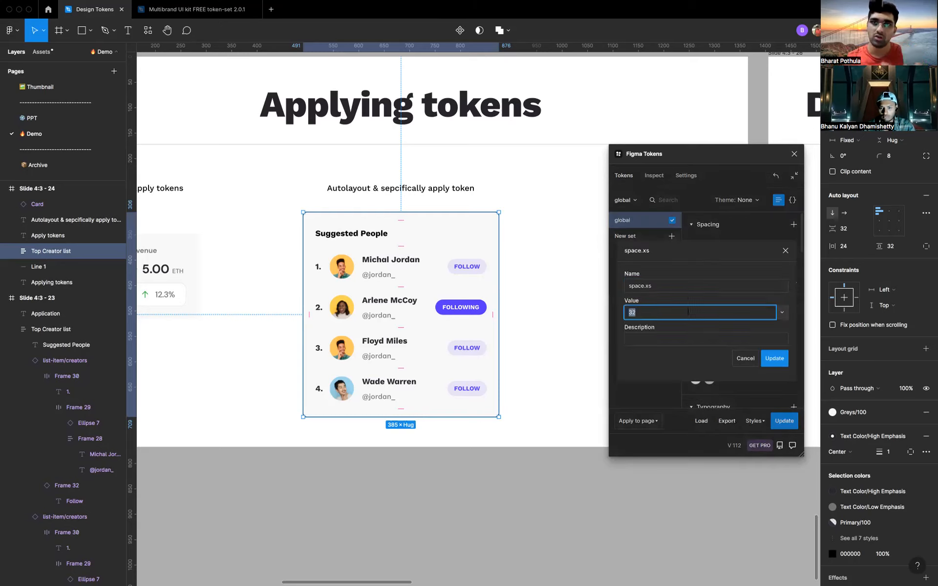
left_click(782, 312)
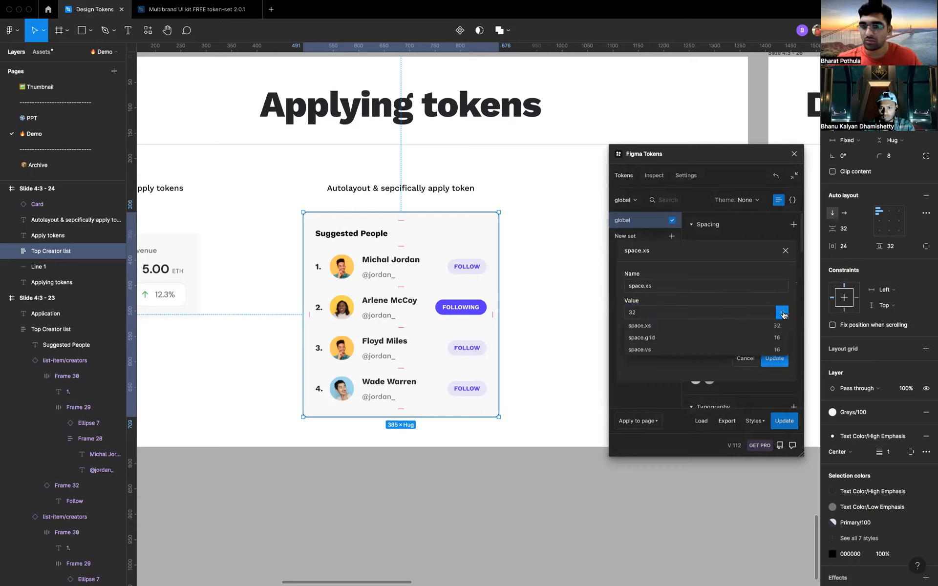
left_click(770, 348)
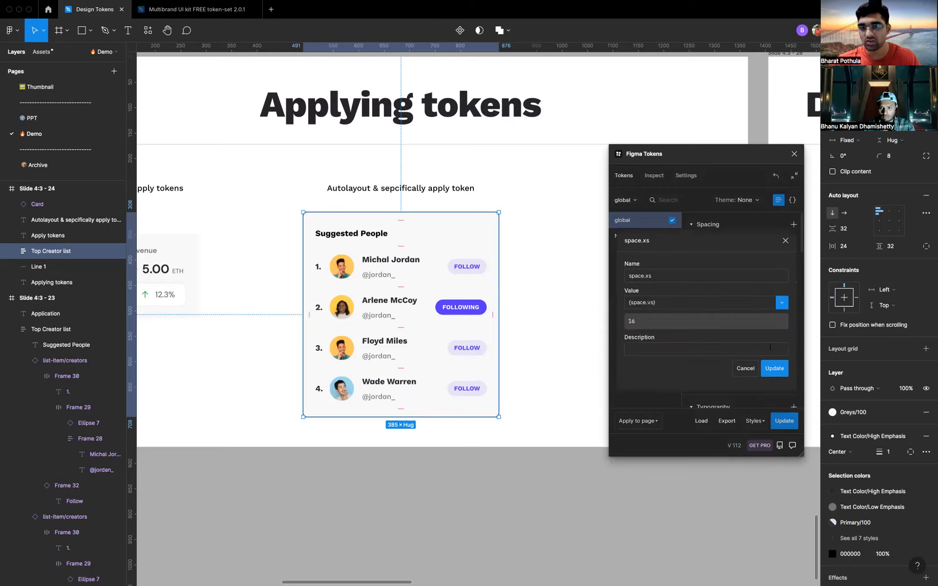
left_click(702, 307)
type("* 2")
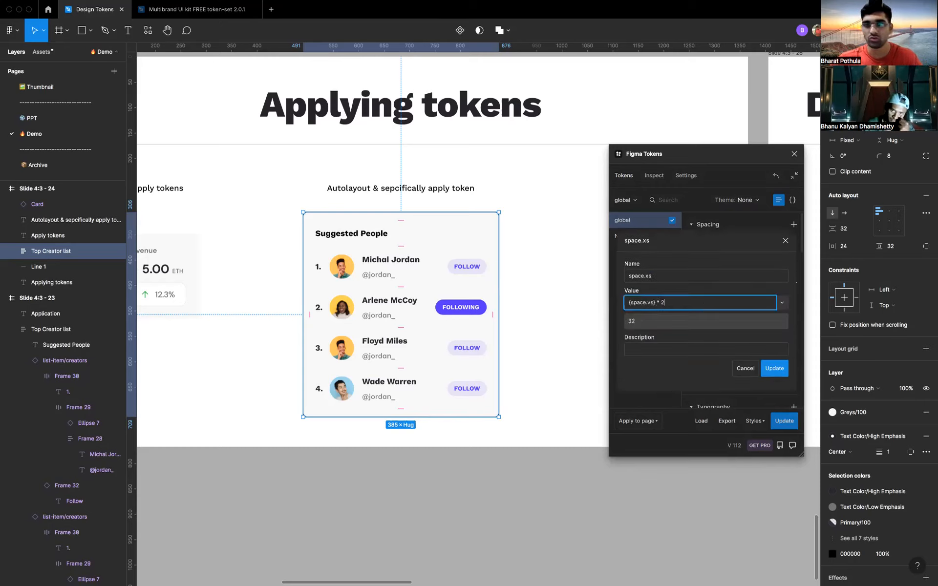
left_click(780, 375)
- Change the value of the grid spacing token to 8
mouse_move(696, 257)
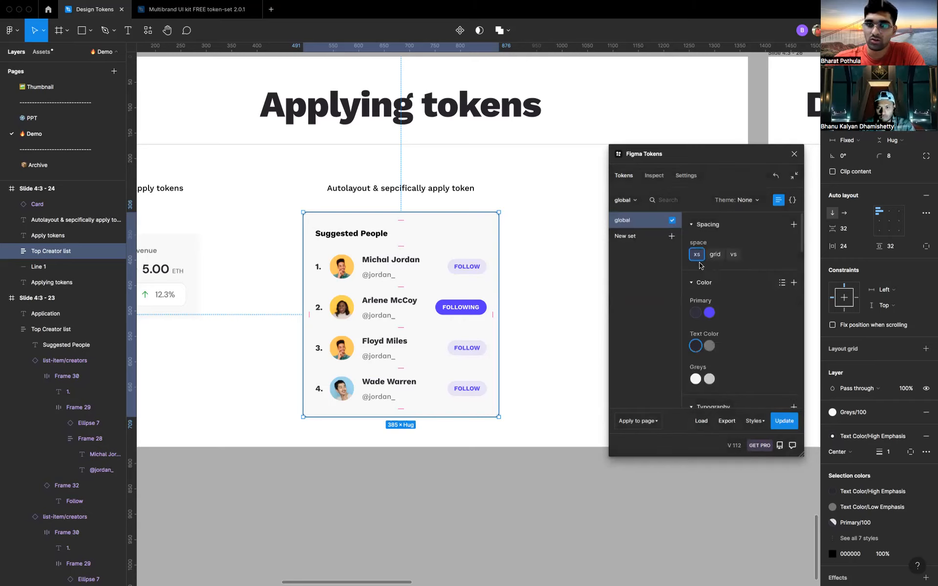
right_click(715, 257)
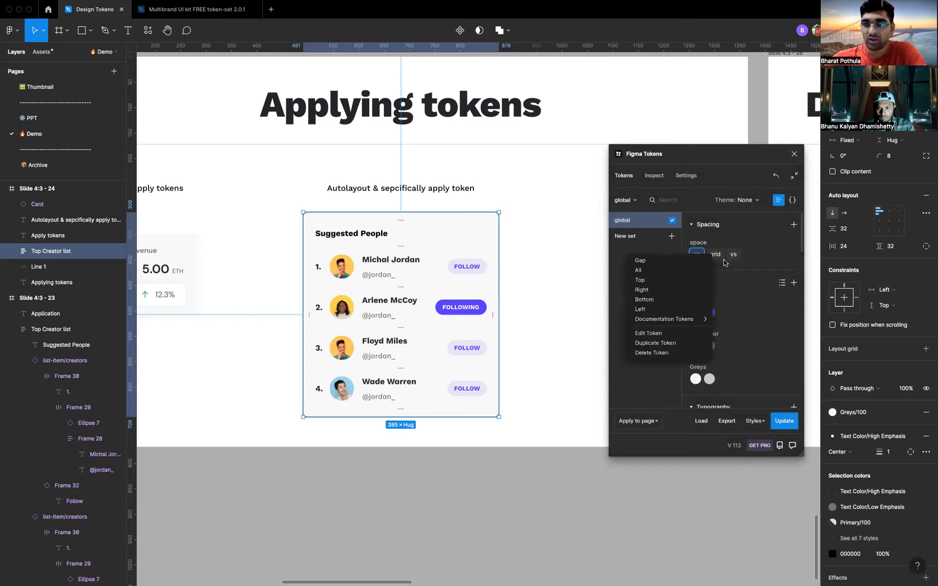
left_click(689, 333)
double_click(641, 313)
key("BackSpace")
type("8")
left_click(779, 359)
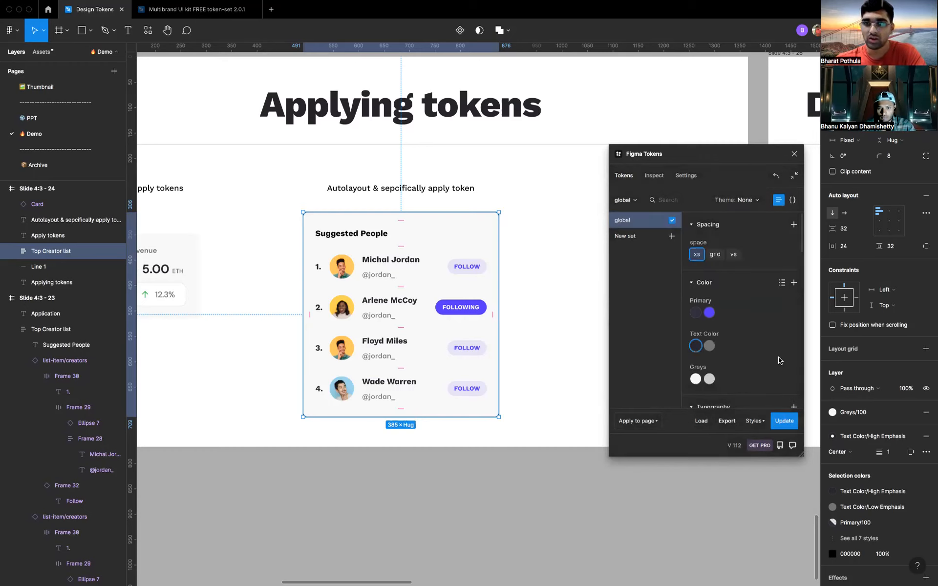
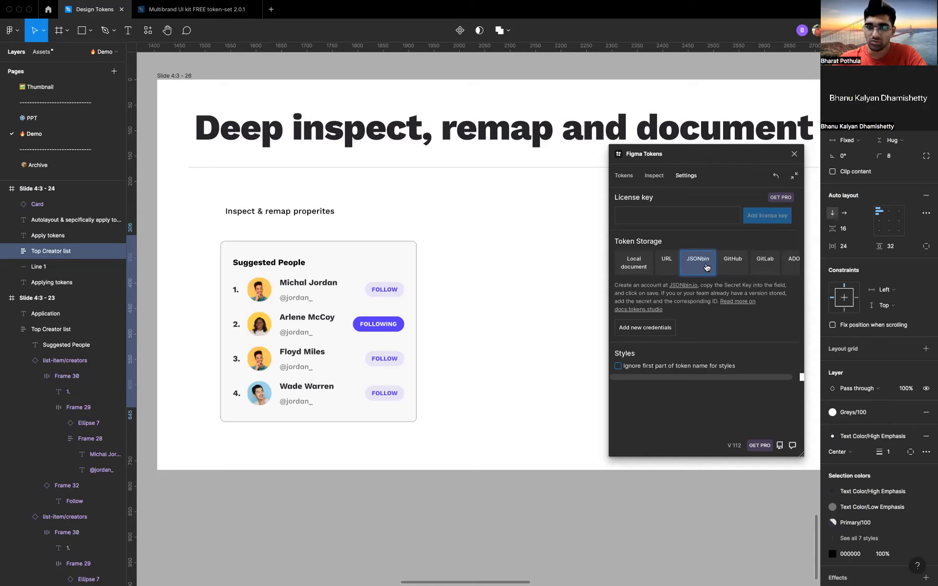
- Add and save JSONbin token storage credentials named For video with the copied secret key
left_click(642, 329)
left_click(681, 276)
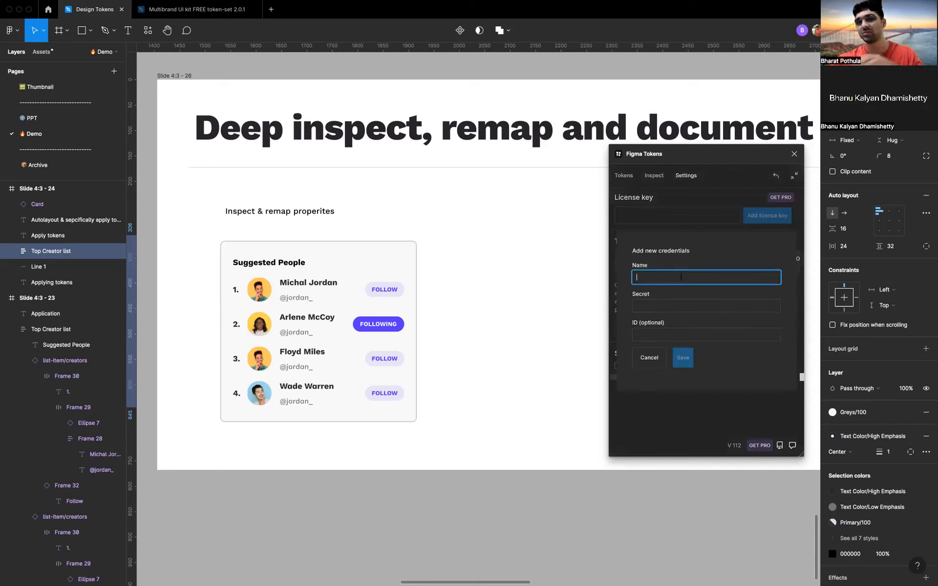
type("For video")
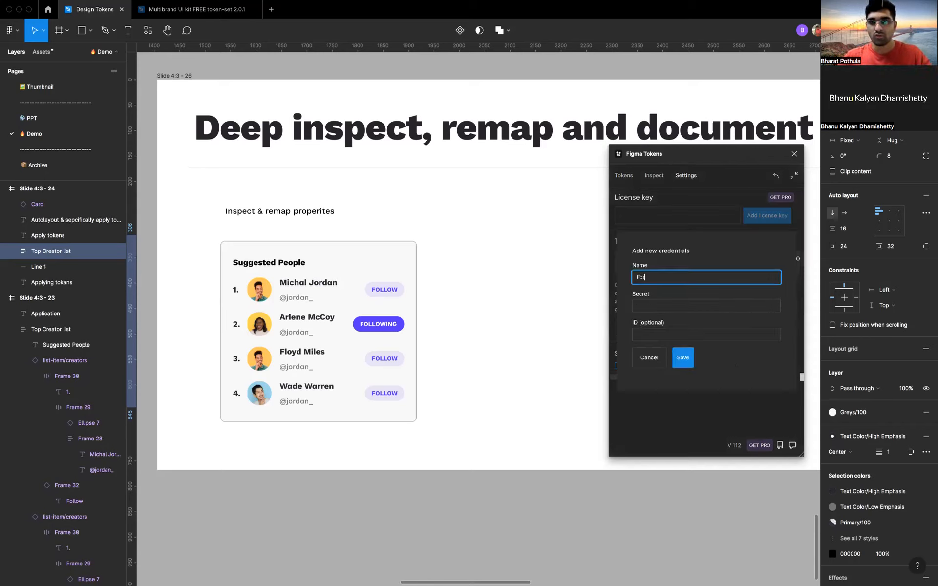
left_click(672, 306)
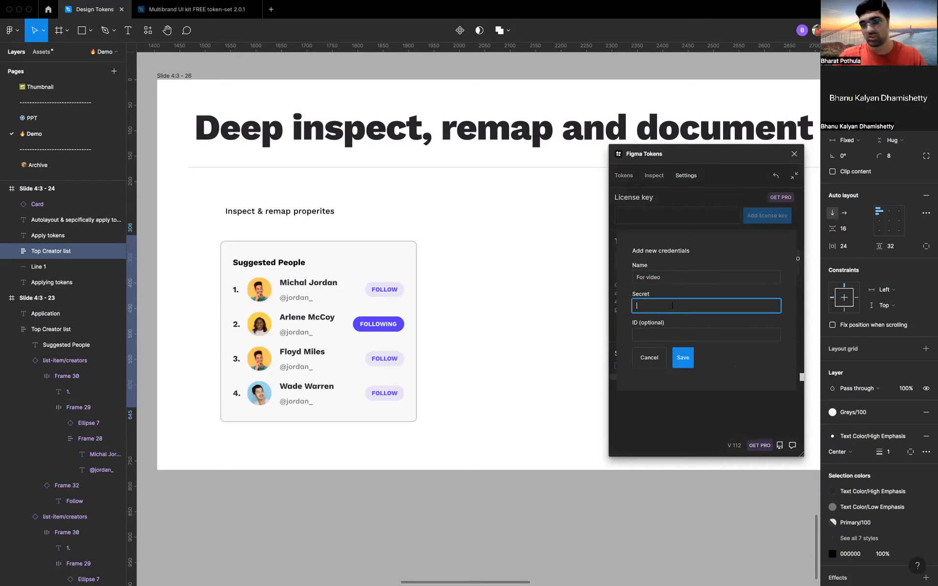
key("super+v")
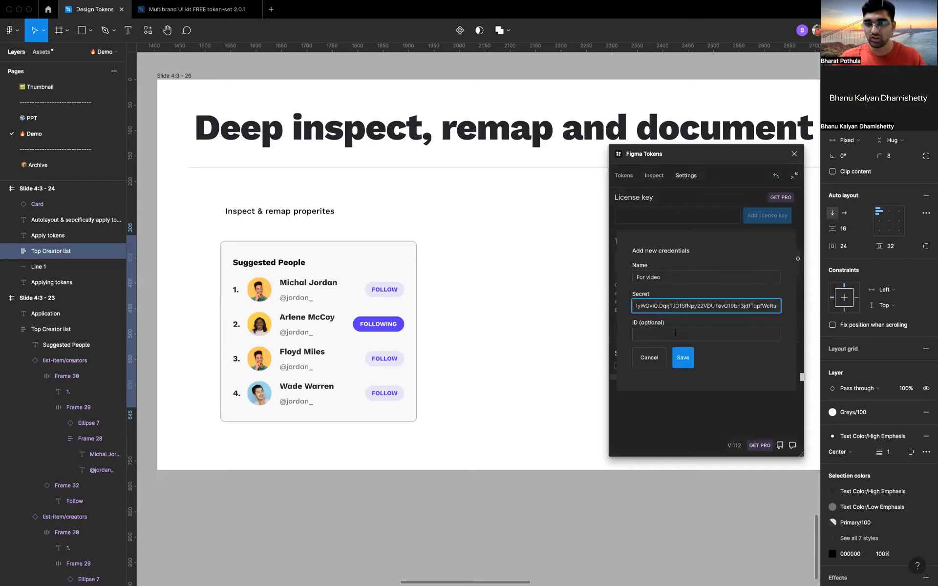
left_click(682, 358)
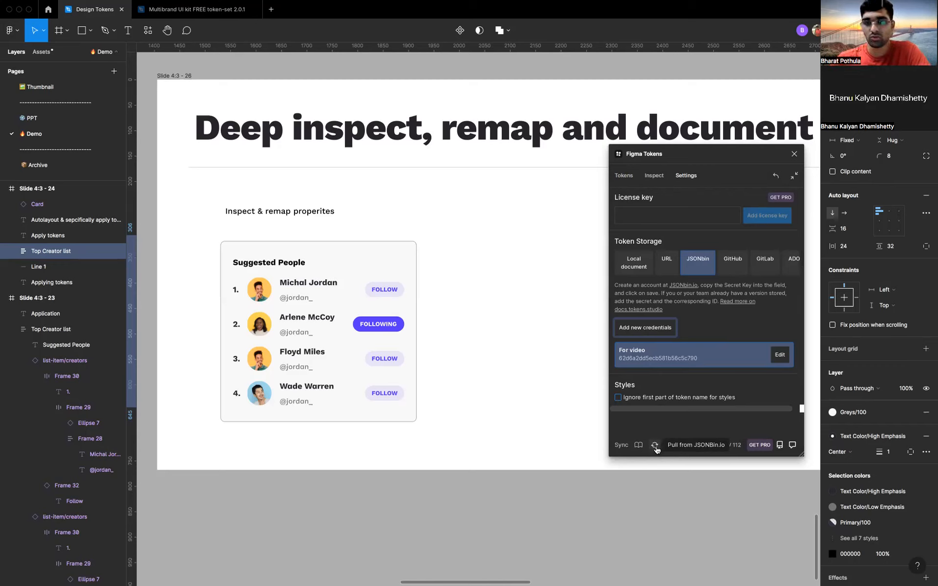
- Pull the tokens from JSONbin and return to the global token set with the set list shown
left_click(655, 446)
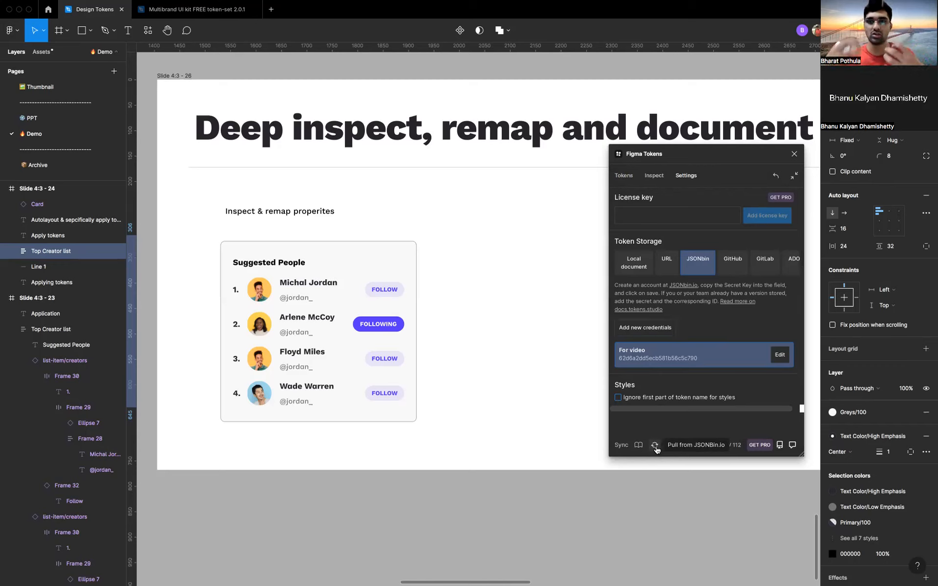
left_click(628, 179)
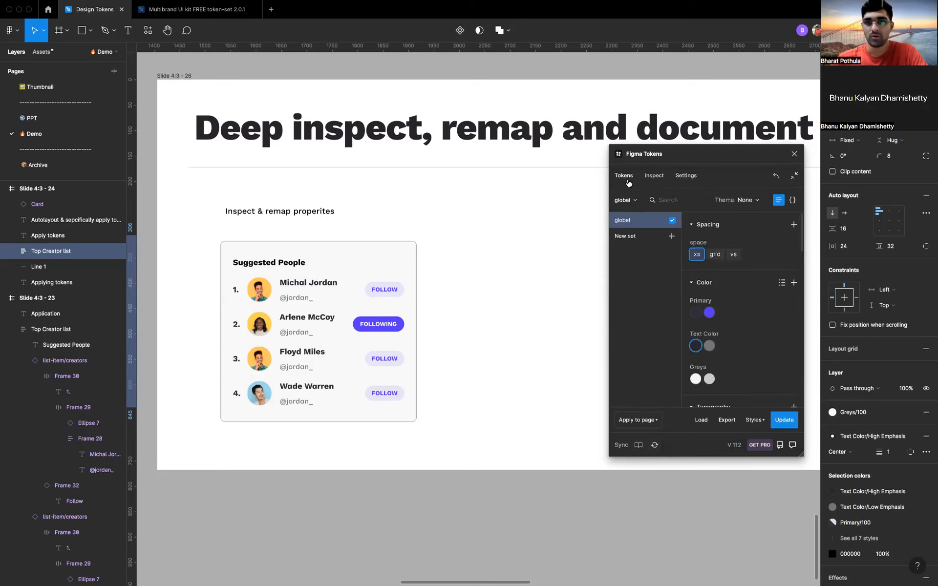
left_click(624, 201)
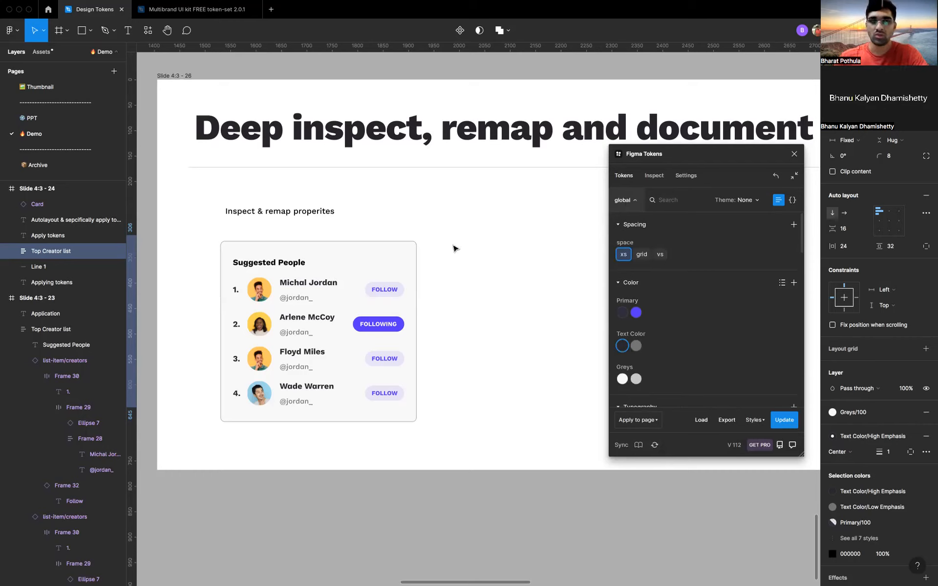
left_click(626, 204)
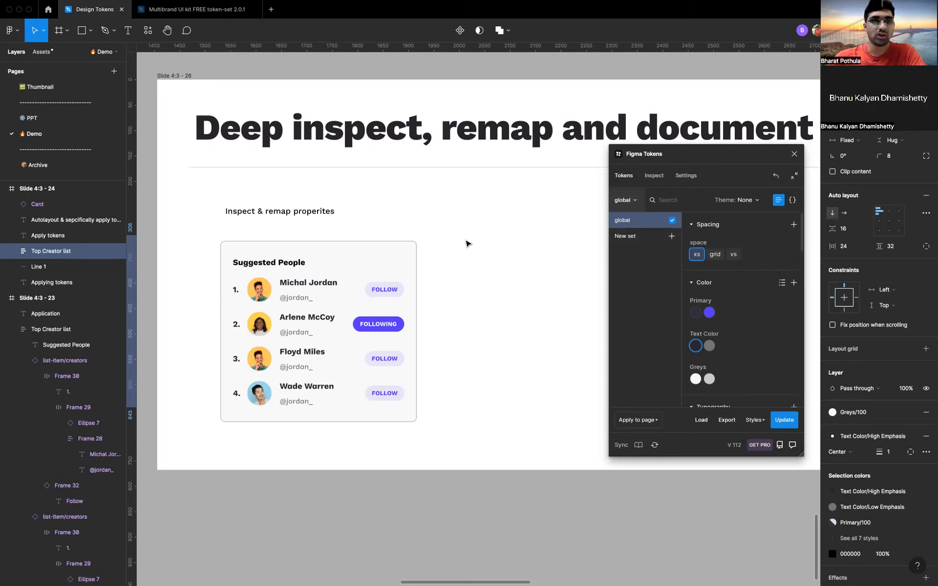
- Switch to the Multibrand UI kit FREE token-set 2.0.1 file and launch the Figma Tokens plugin there
left_click(194, 10)
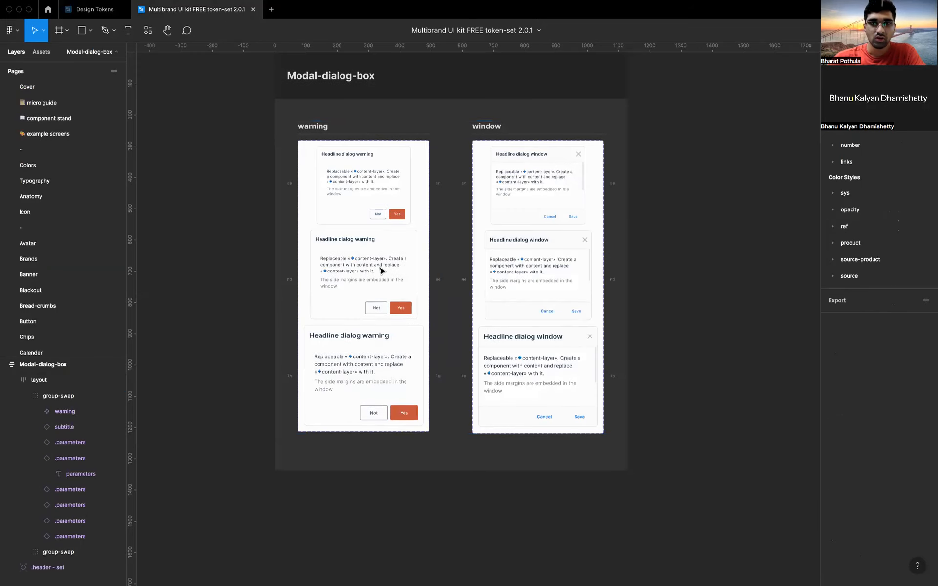
scroll(381, 271, "up", 2)
scroll(381, 271, "left", 2)
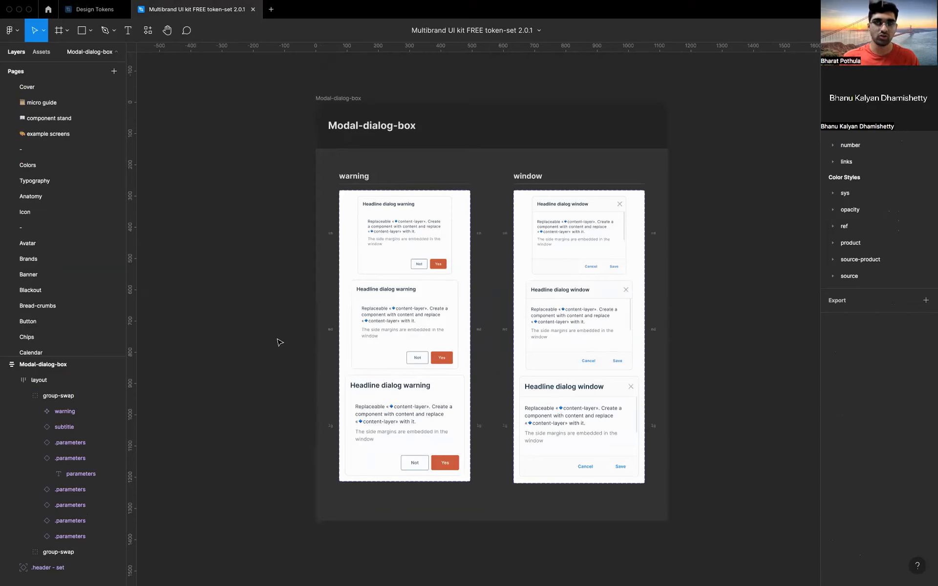
key("super+slash")
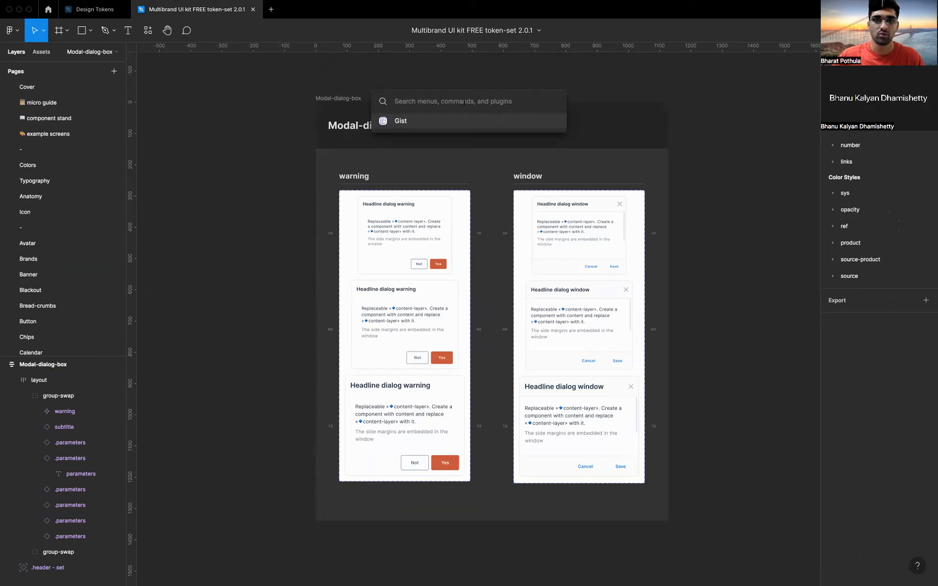
type("figma")
key("Down")
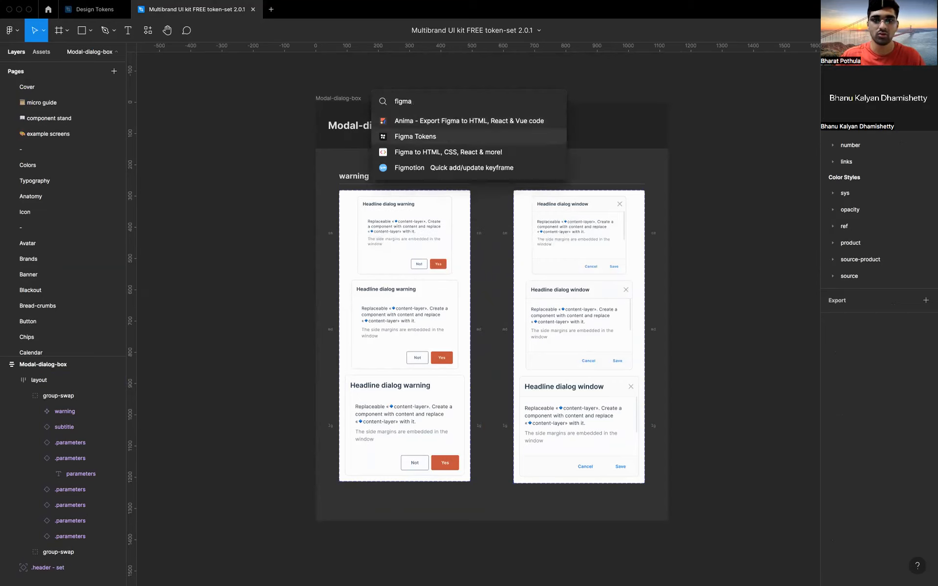
key("Return")
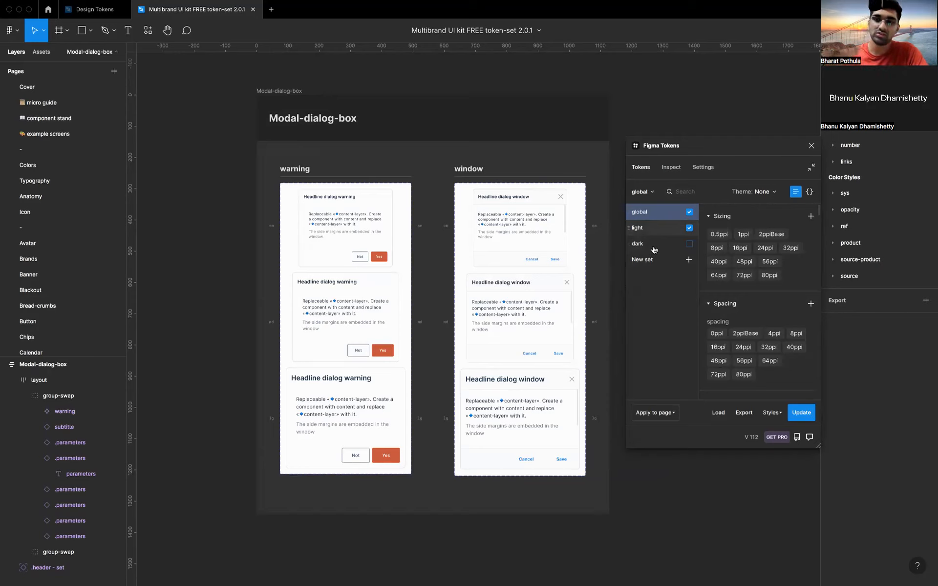
- Enable the dark token set with the warning dialog component selected, and review the scope options for applying tokens
left_click(654, 249)
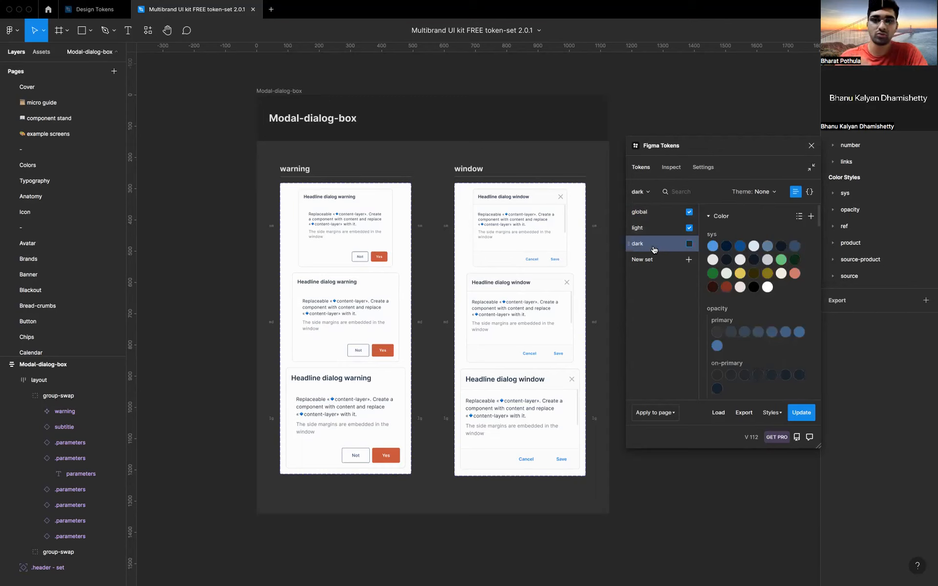
left_click(445, 219)
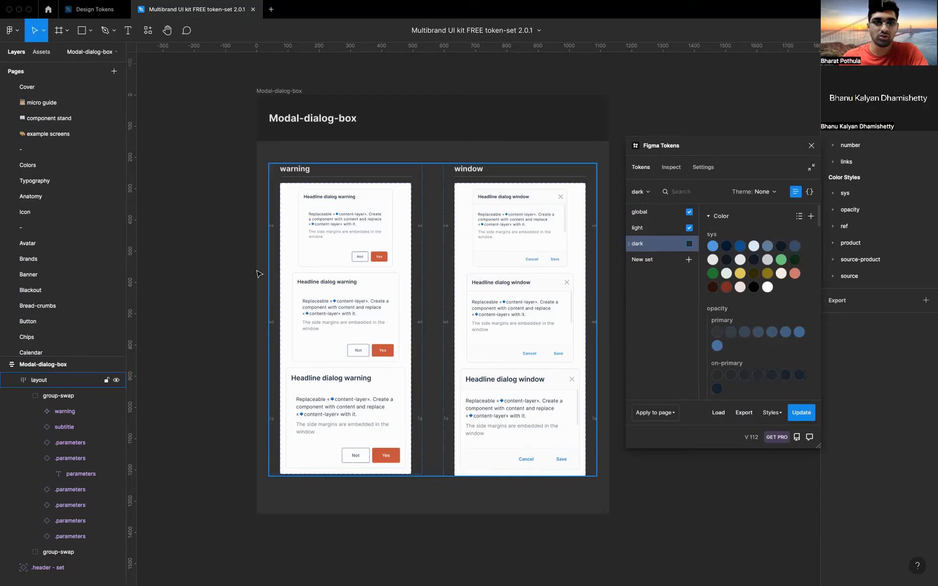
left_click(355, 282)
double_click(355, 282)
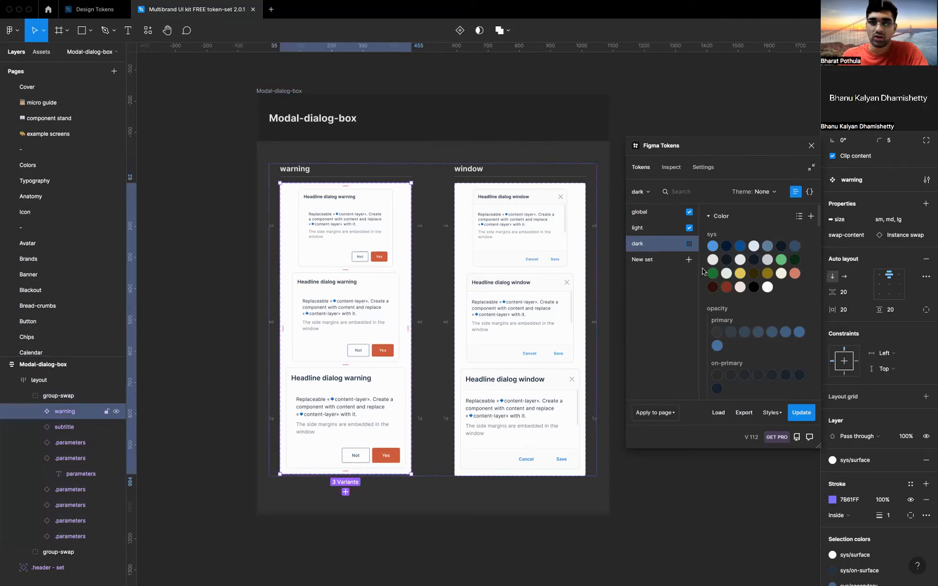
left_click(689, 243)
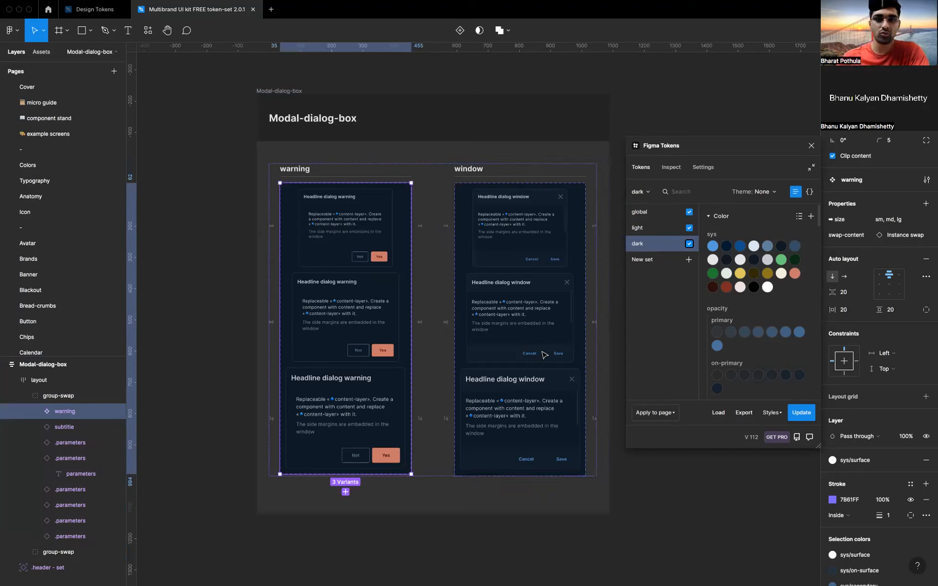
left_click(672, 416)
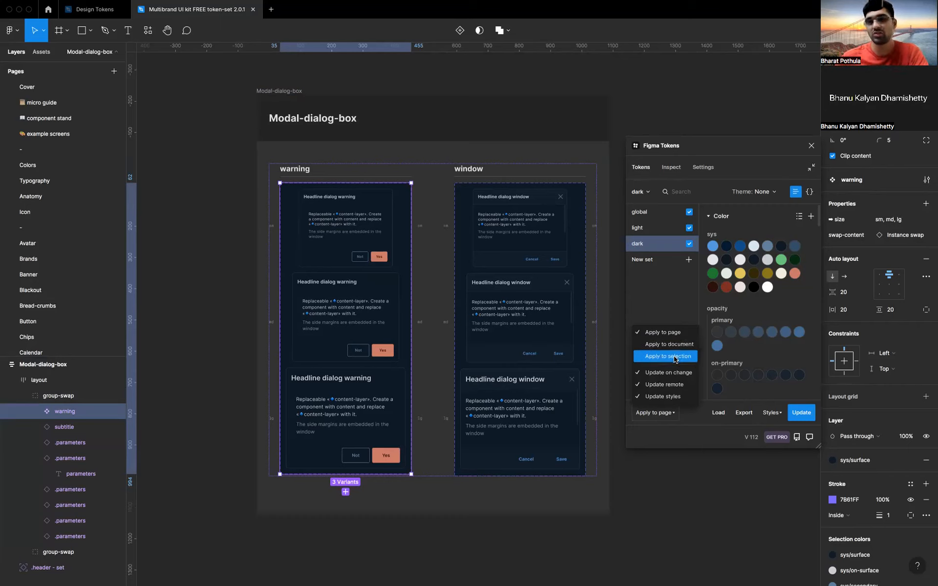
left_click(671, 292)
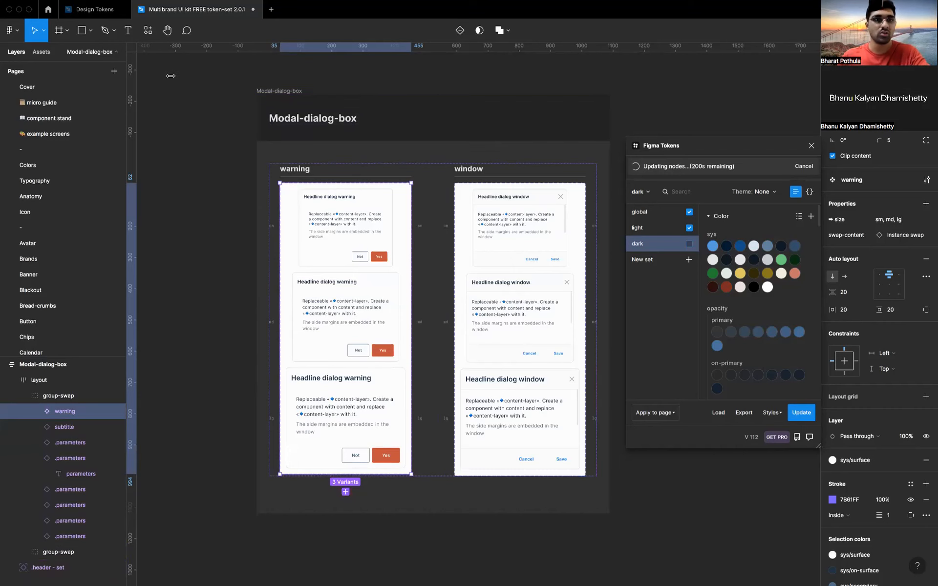
- Switch to the Design Tokens file and delete the Top Creator list from the Deep inspect, remap and document slide
left_click(98, 10)
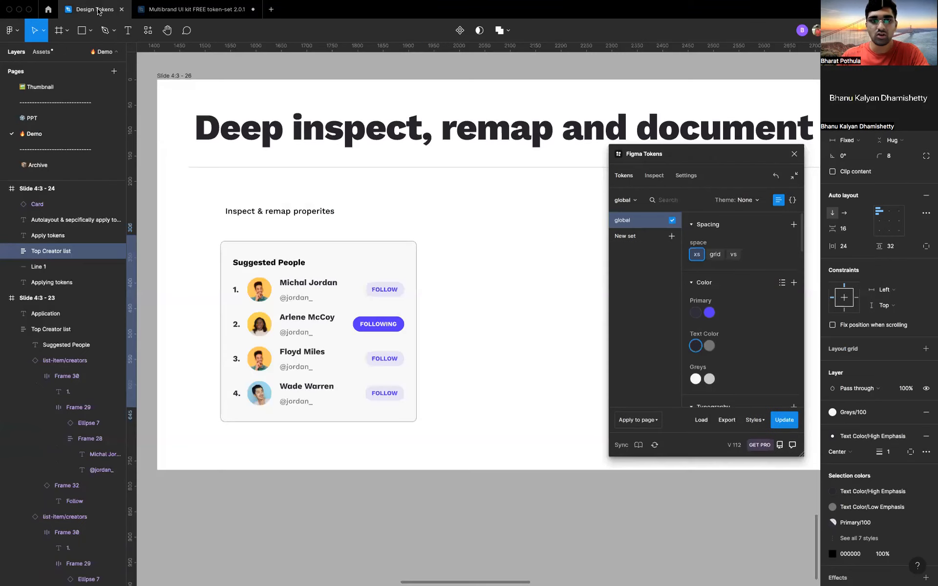
left_click(301, 277)
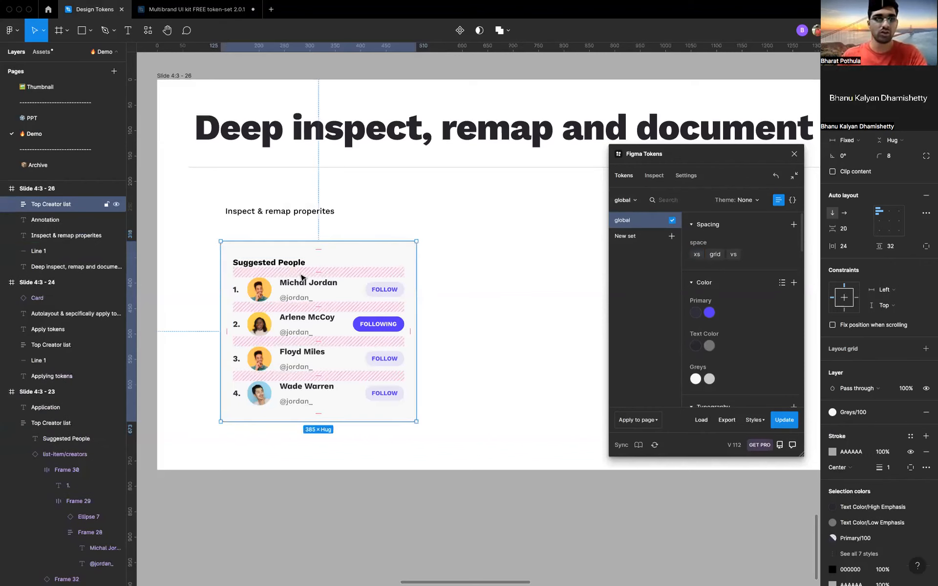
key("Delete")
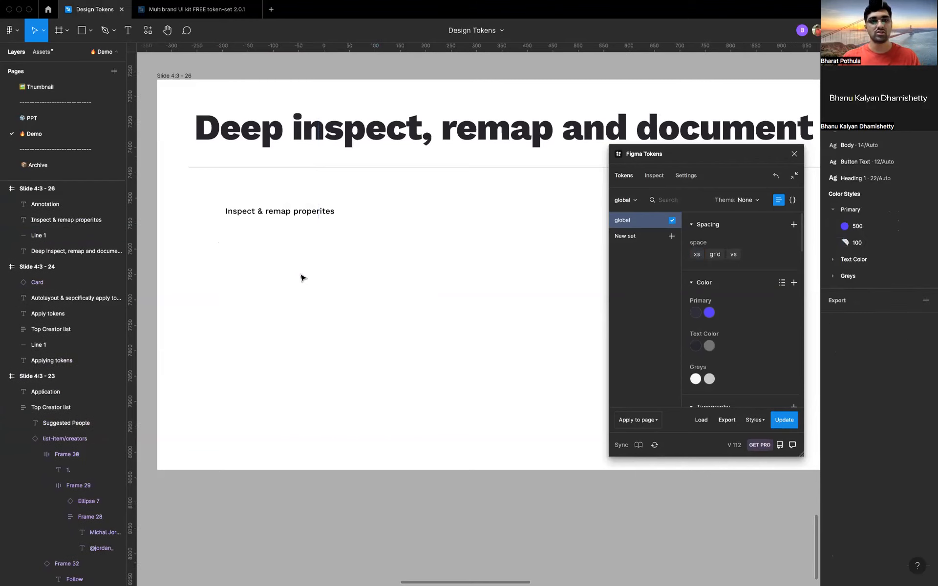
- Copy the Top Creator list from the Creating Tokens slide and place it under the Inspect & remap properties label on the deep inspect slide
scroll(301, 278, "down", 3)
scroll(301, 278, "left", 10)
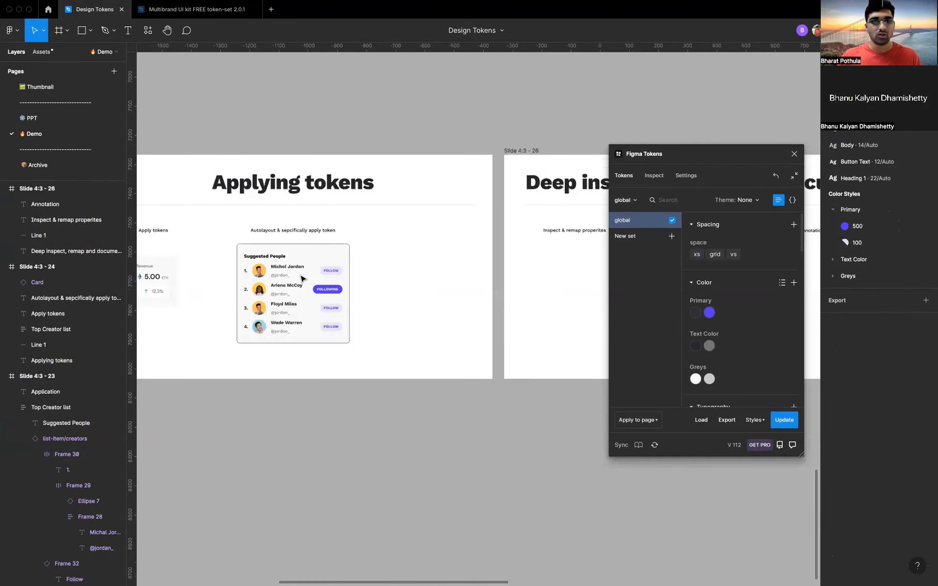
scroll(303, 278, "left", 2)
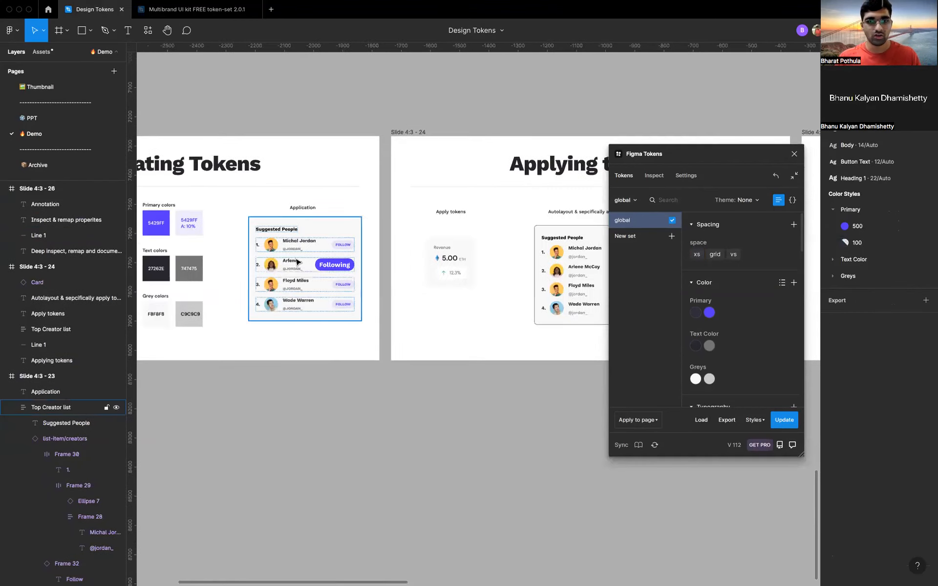
left_click(297, 262)
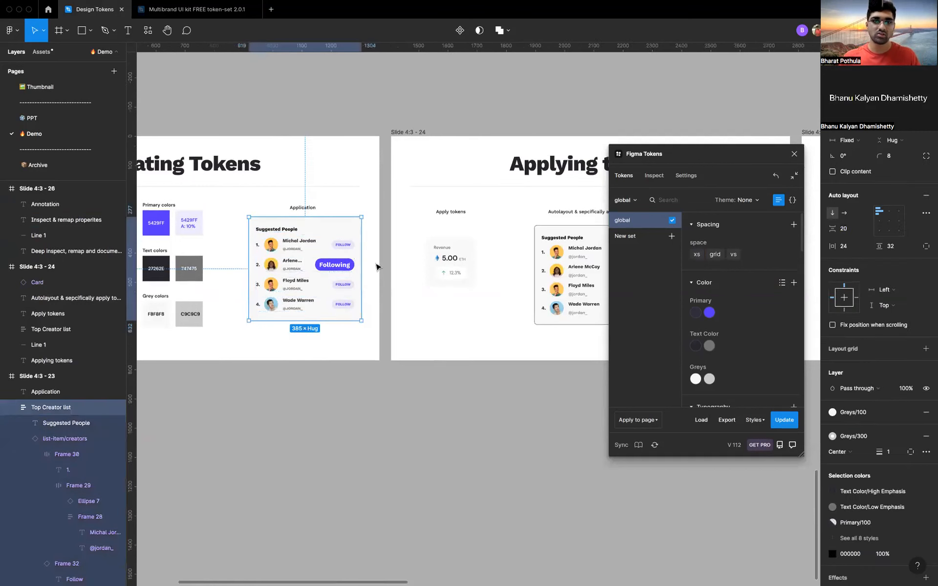
scroll(376, 266, "right", 5)
scroll(376, 267, "right", 9)
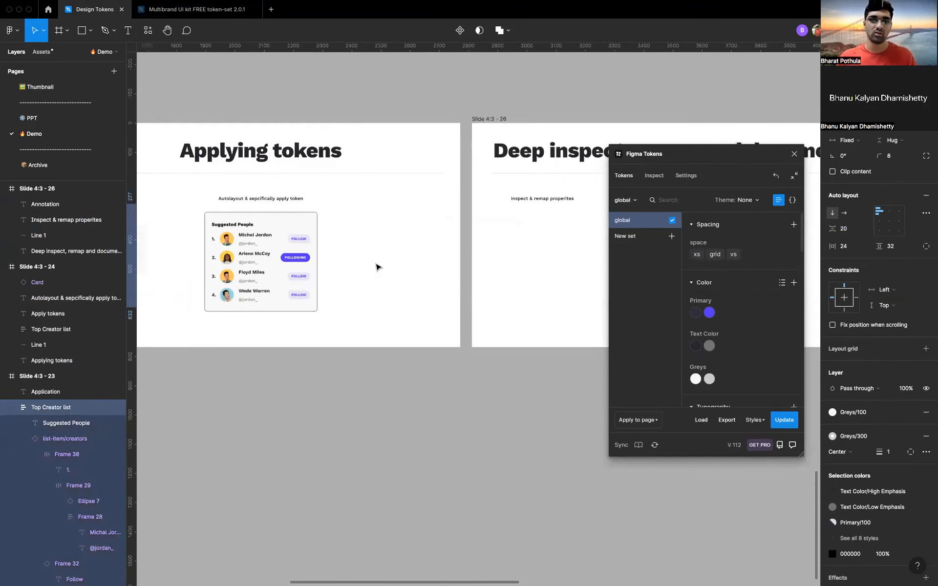
scroll(376, 266, "right", 4)
scroll(381, 244, "up", 3)
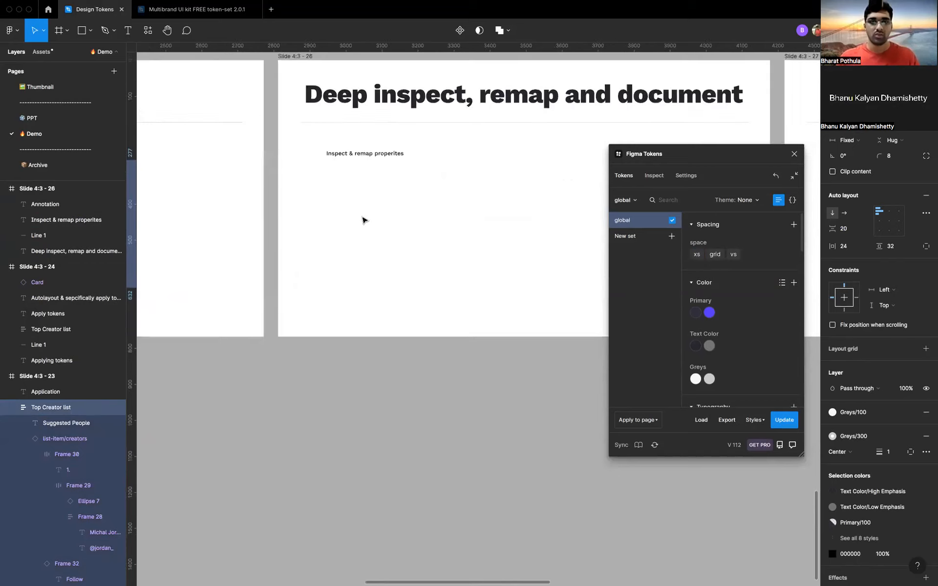
key("super+v")
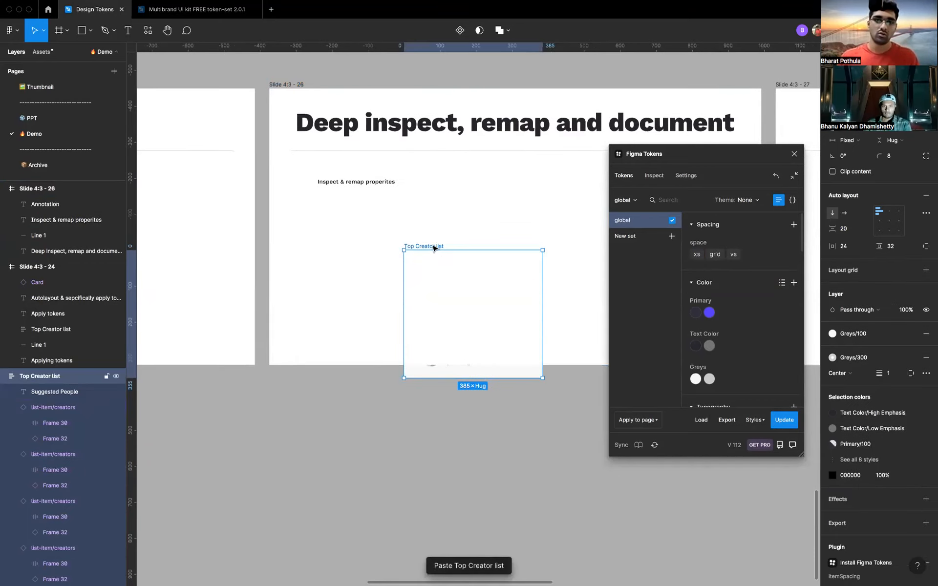
left_click_drag(433, 246, 350, 210)
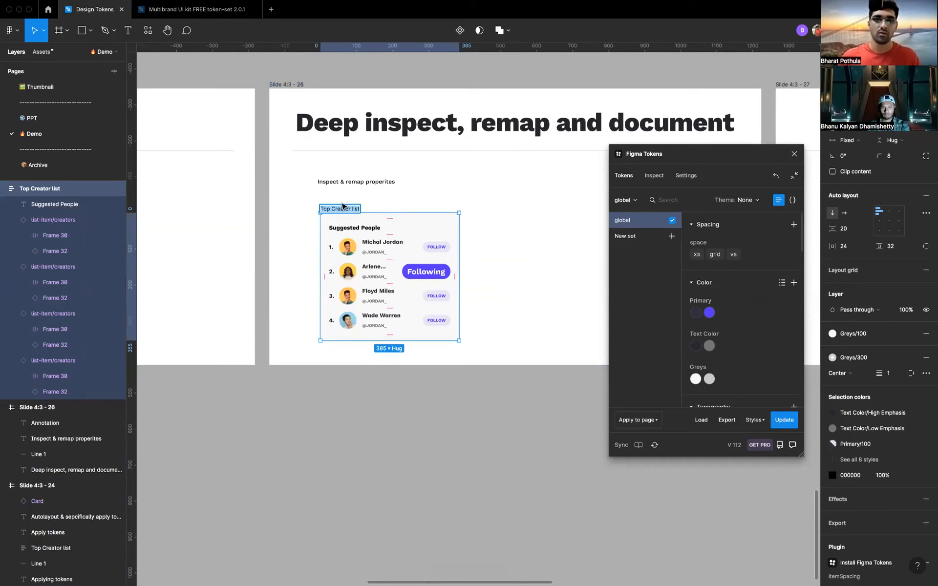
- Select the pasted Top Creator list and deep inspect the tokens applied to it
key("Escape")
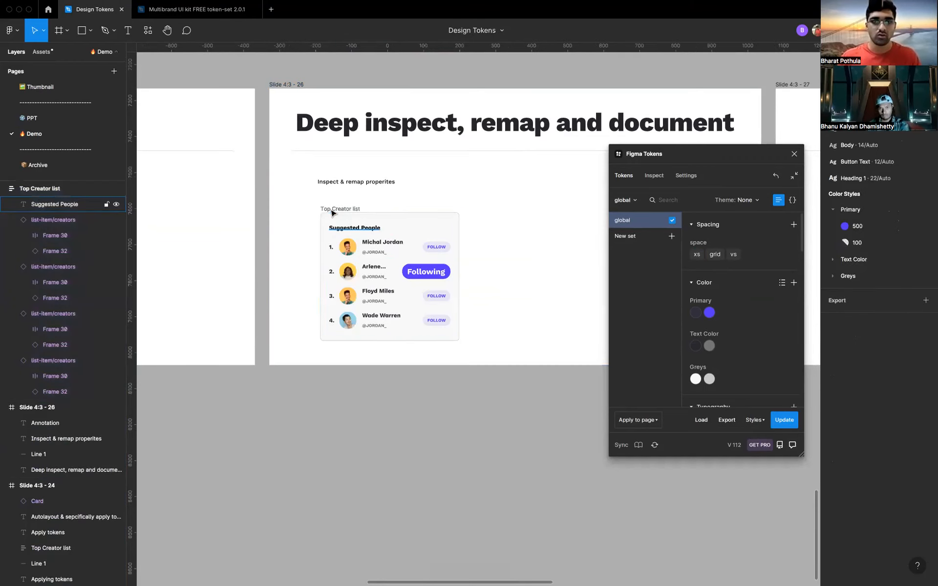
left_click(331, 211)
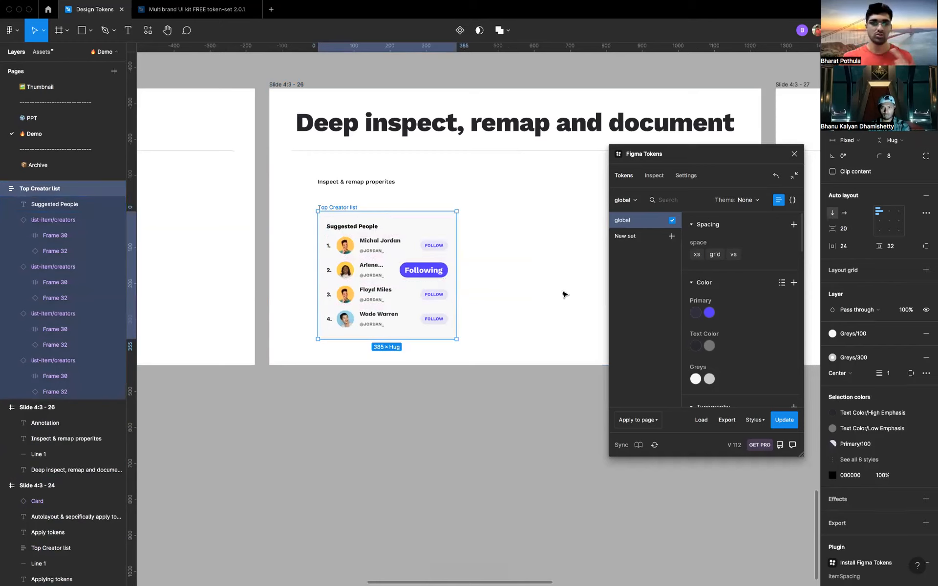
left_click(655, 177)
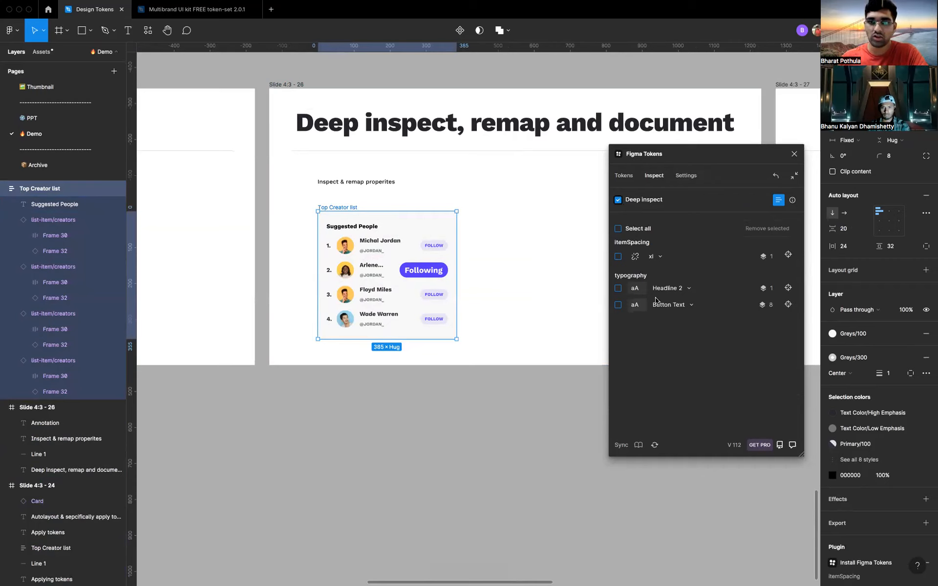
- Remap the Headline 2 typography token in the Top Creator list to Body
left_click(686, 292)
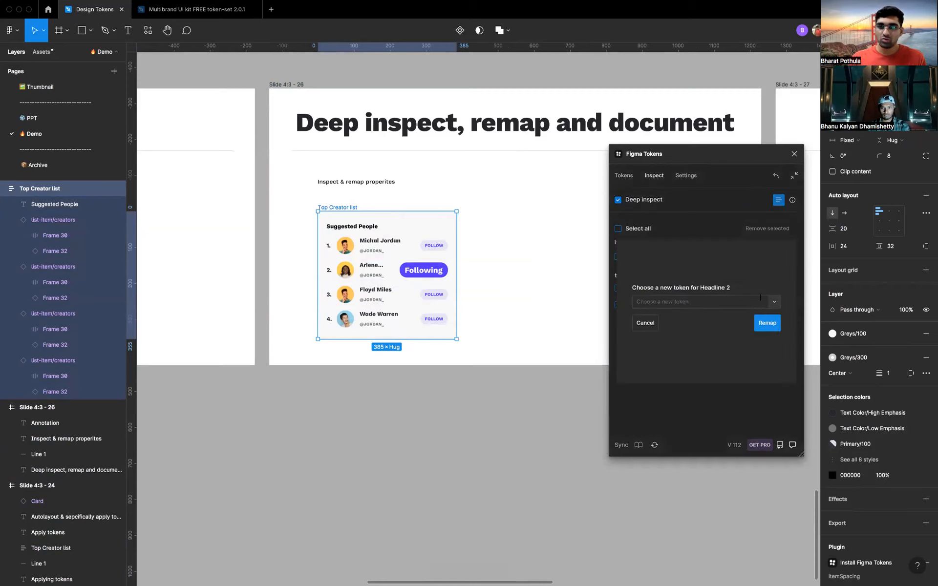
left_click(774, 302)
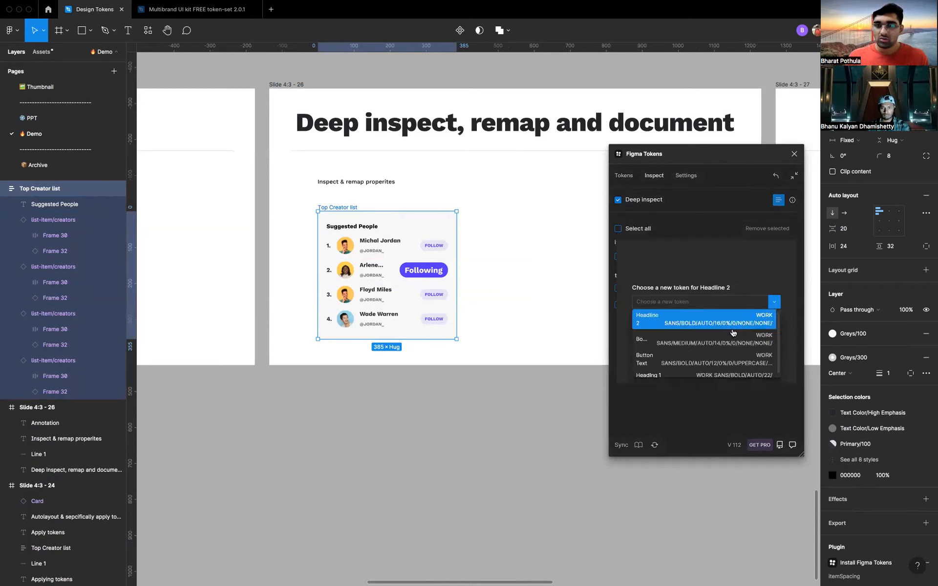
left_click(726, 343)
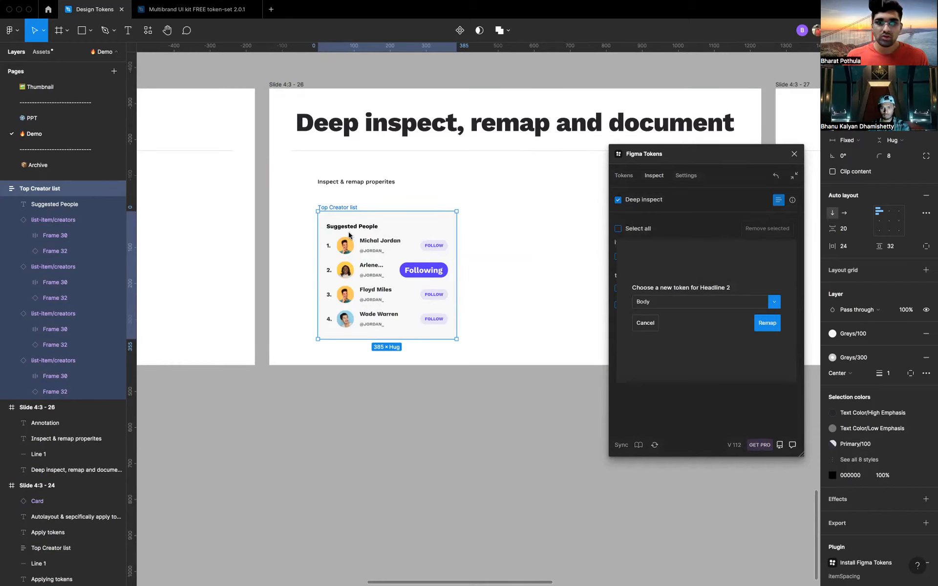
left_click(765, 324)
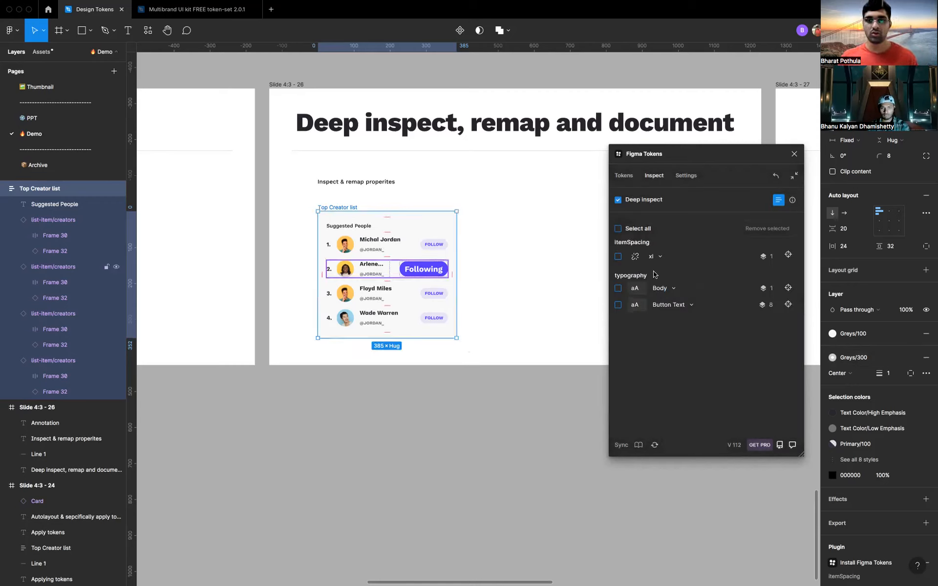
- Remap the Body typography token in the Top Creator list back to Headline 2
left_click(674, 289)
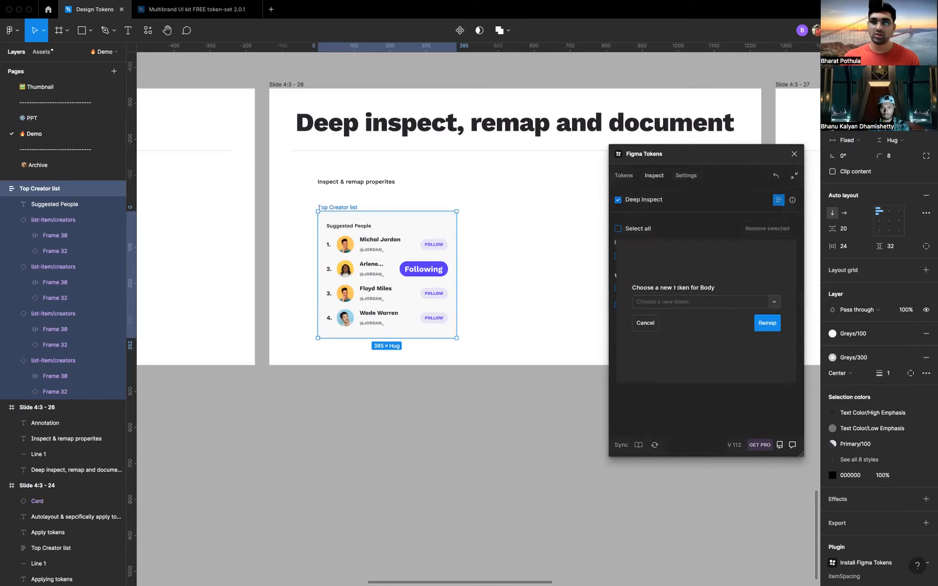
left_click(773, 302)
left_click(741, 323)
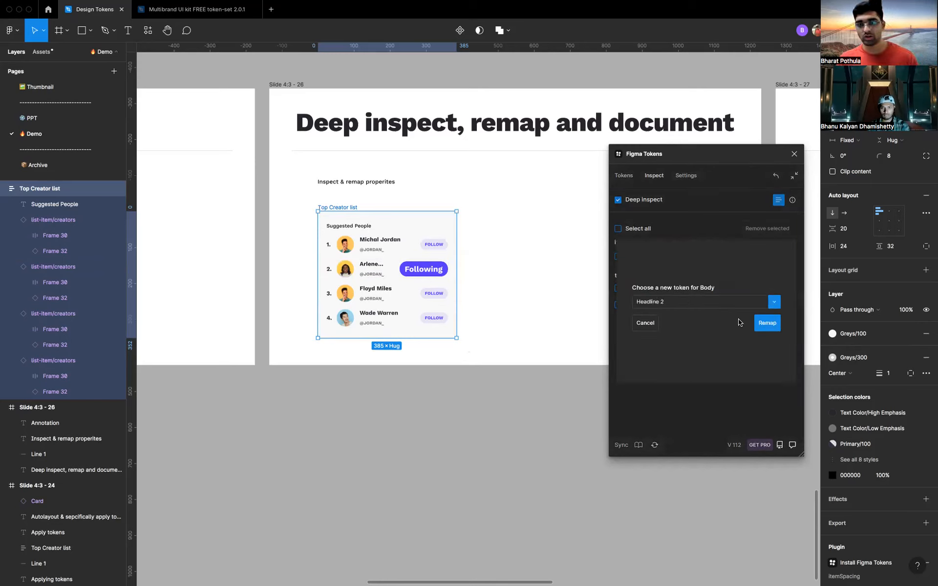
left_click(766, 324)
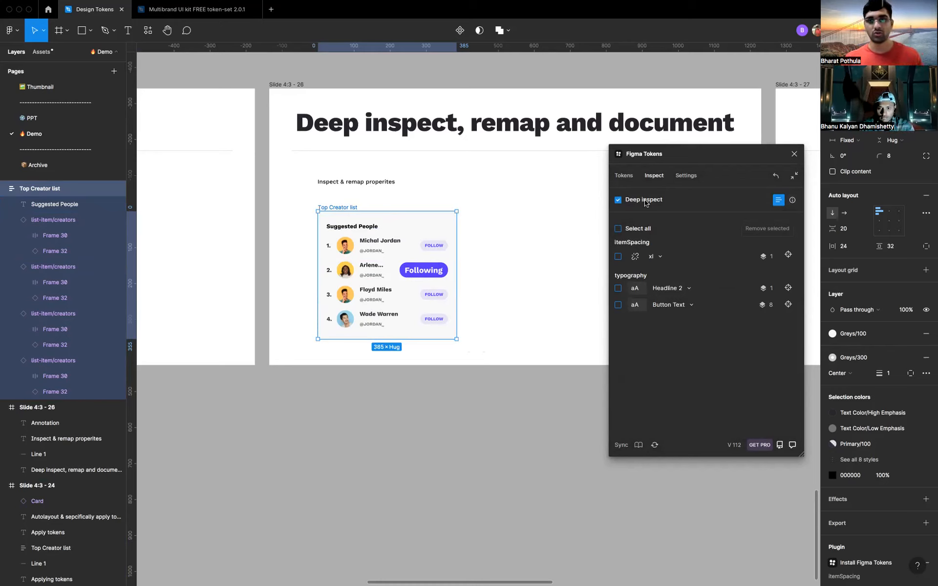
- Show the debug and annotate view for the Top Creator list and add its token annotation to the right of the list
left_click(790, 201)
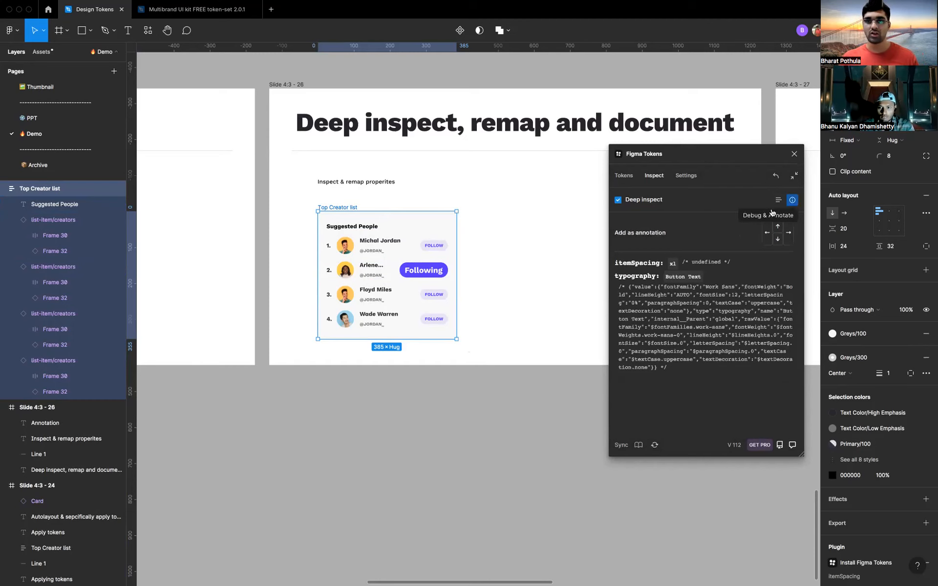
scroll(517, 293, "right", 3)
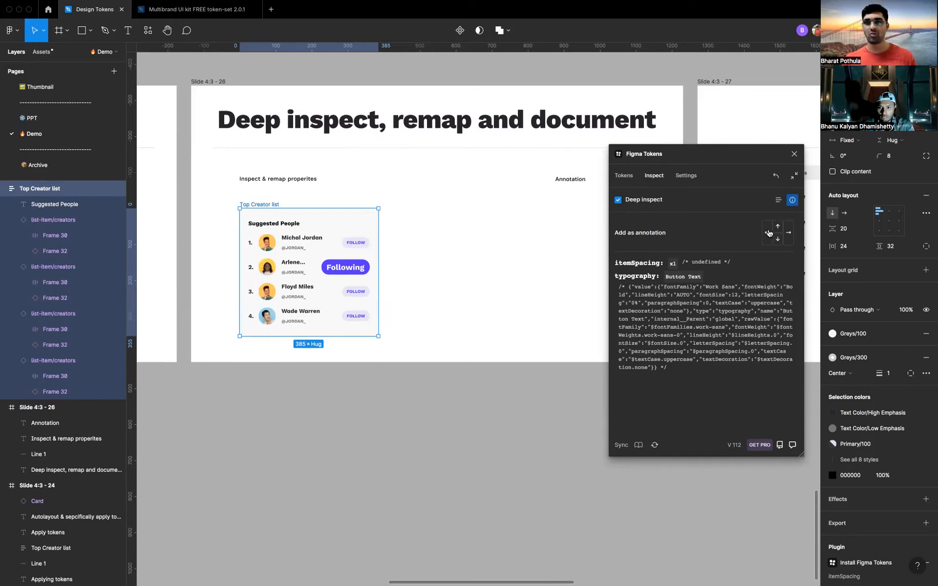
left_click(787, 233)
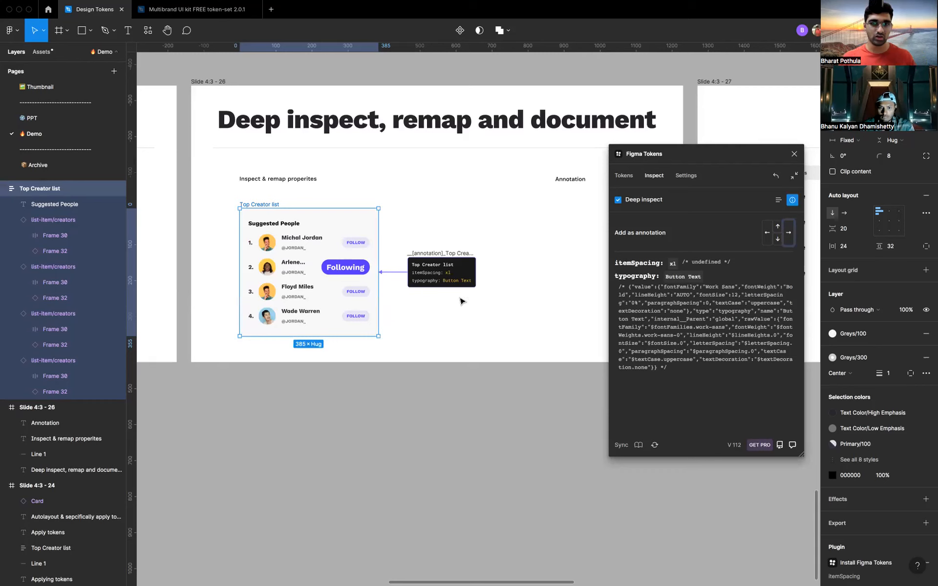
scroll(399, 297, "up", 5)
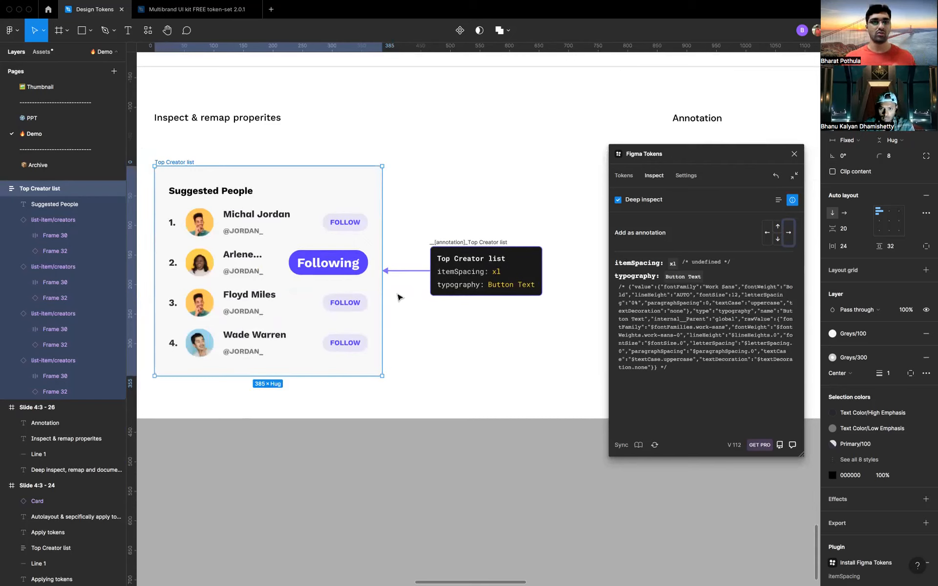
- Inspect the tokens applied to the first creator row's inner frame in the Top Creator list, and clear the selection
double_click(267, 225)
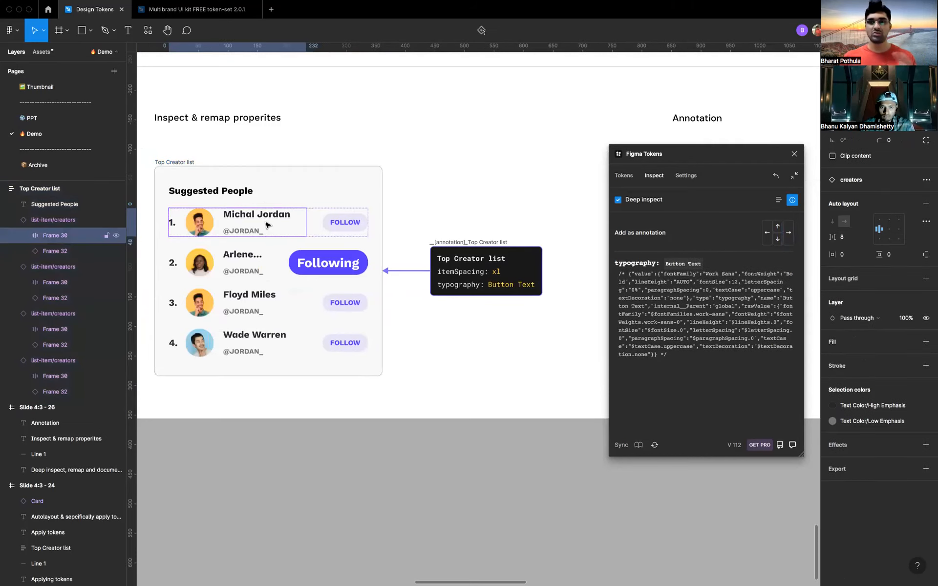
left_click(473, 191)
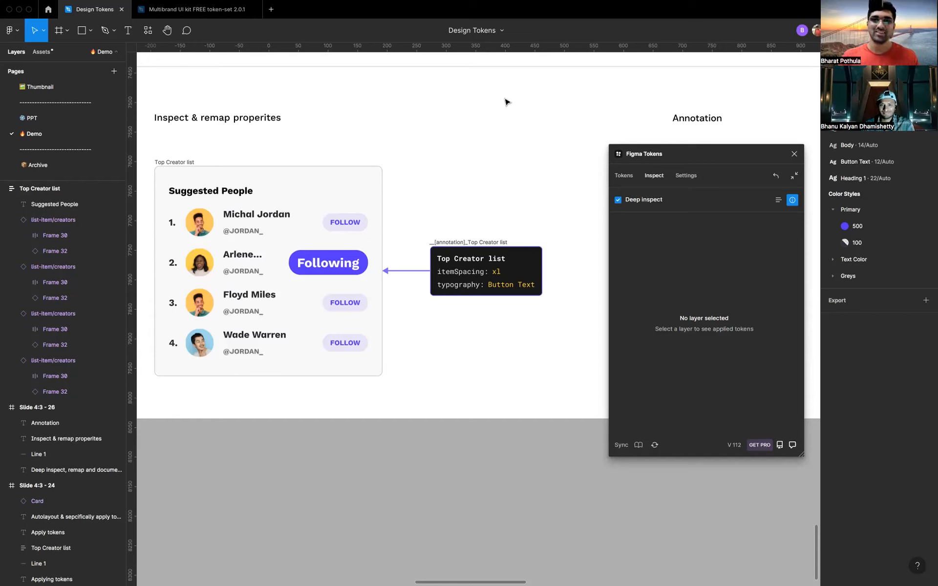
left_click(526, 9)
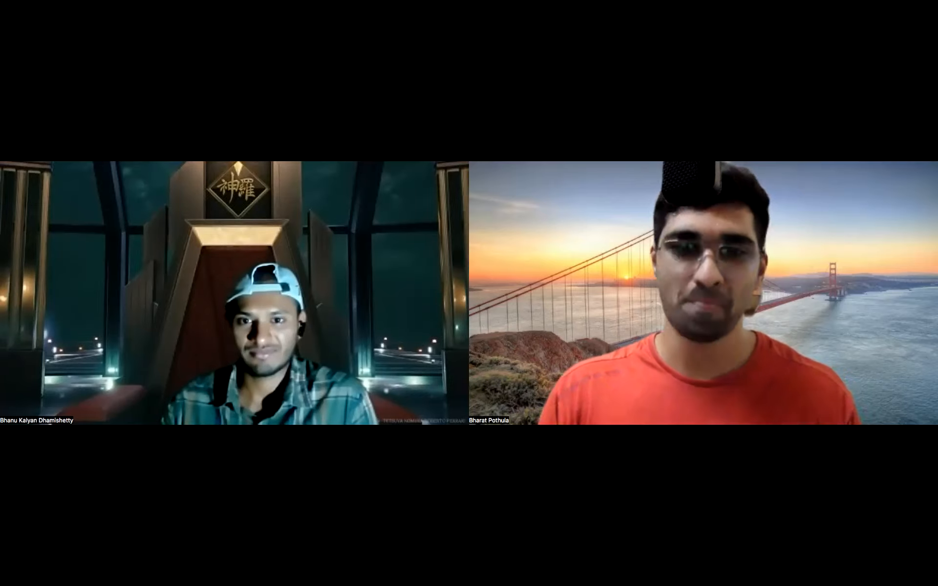